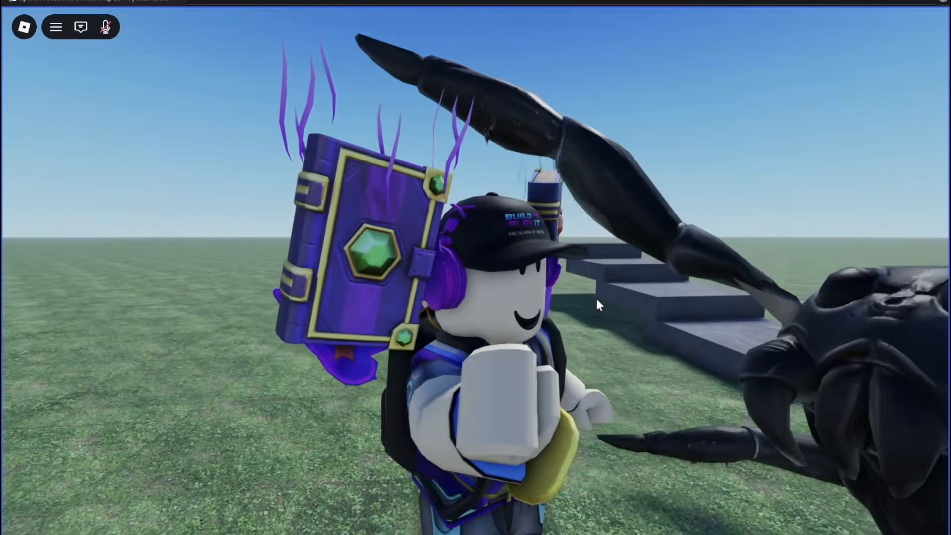
- Walk the character around the test course and examine how the four-legged spider moves over the blocks, stairs and ramps
{"action": "scroll", "coordinate": [595, 296], "scroll_direction": "down", "scroll_amount": 3}
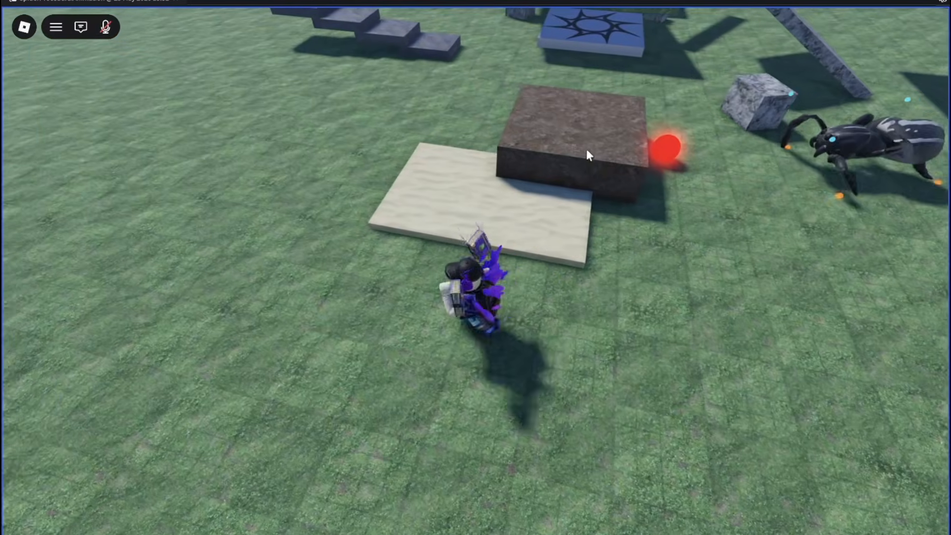
{"action": "key", "text": "a"}
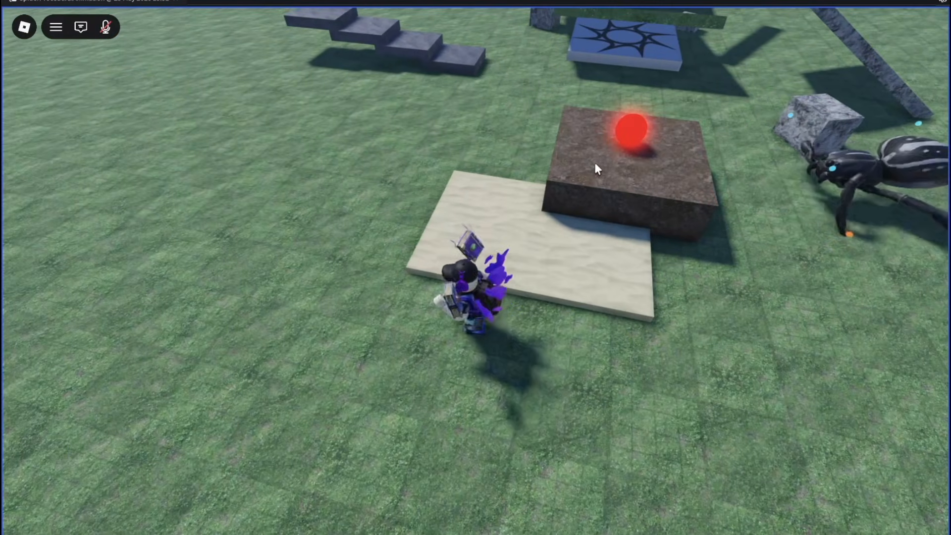
{"action": "key", "text": "a"}
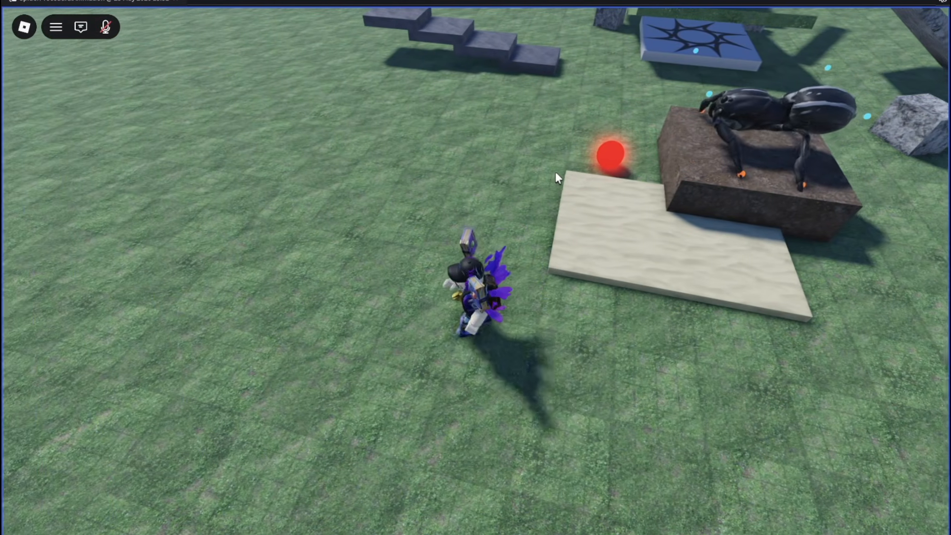
{"action": "key", "text": "w"}
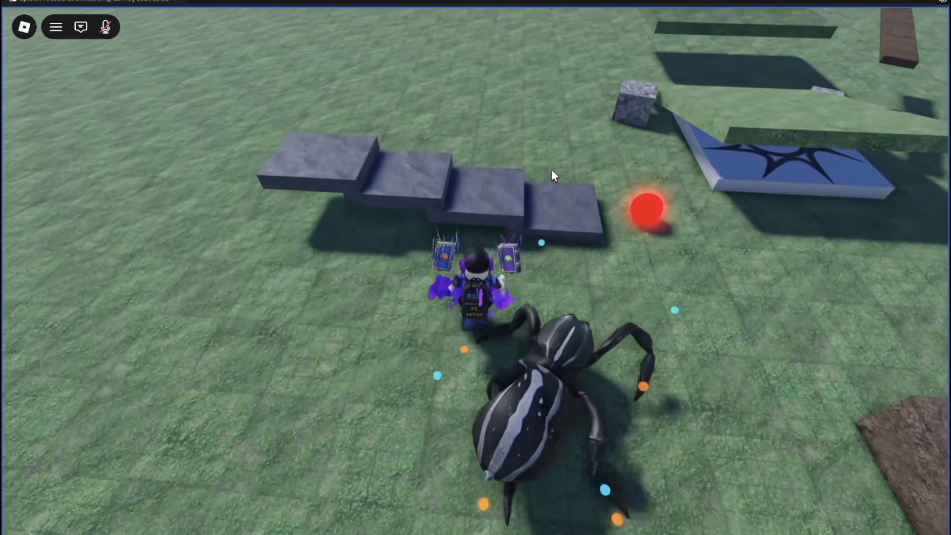
{"action": "right_click_drag", "start_coordinate": [551, 170], "coordinate": [514, 242]}
{"action": "key", "text": "s"}
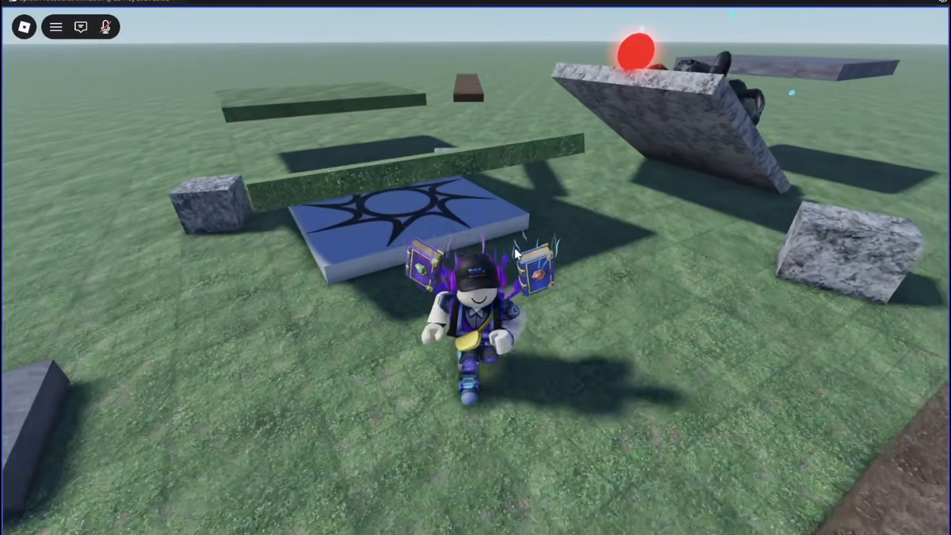
{"action": "key", "text": "a"}
{"action": "left_click", "coordinate": [554, 267]}
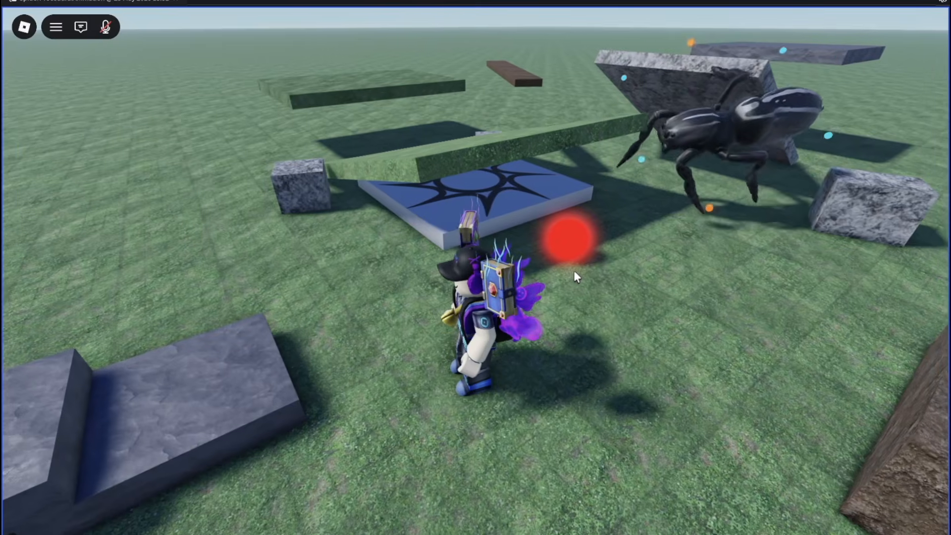
{"action": "right_click_drag", "start_coordinate": [574, 273], "coordinate": [576, 233]}
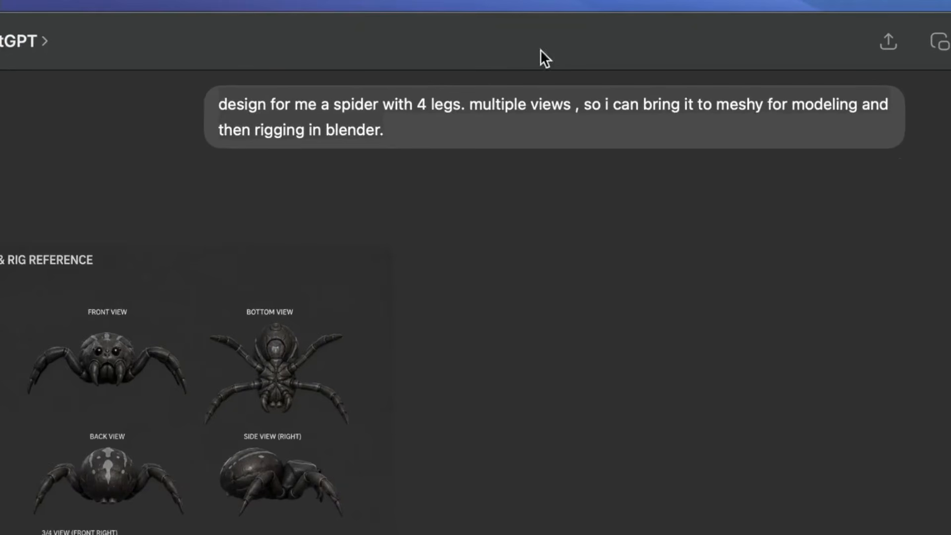
- In ChatGPT, review the four-legged spider prompt, open the generated model and rig reference sheet at full size, and close it
{"action": "left_click_drag", "start_coordinate": [409, 138], "coordinate": [186, 106]}
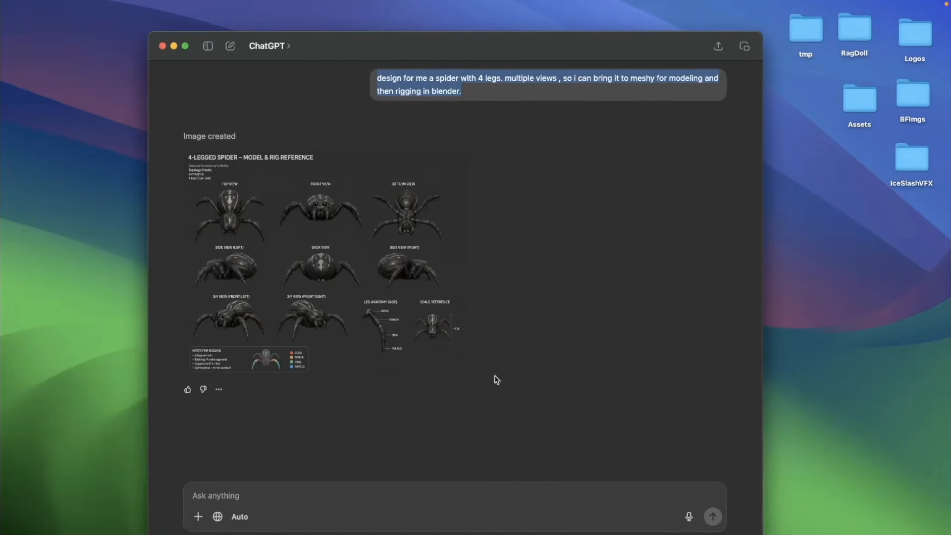
{"action": "left_click", "coordinate": [200, 238]}
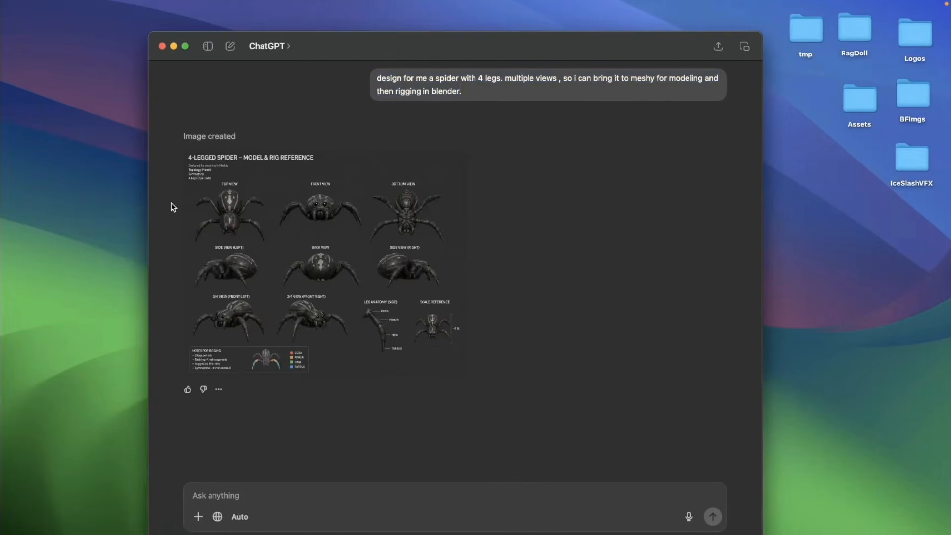
{"action": "left_click", "coordinate": [261, 231]}
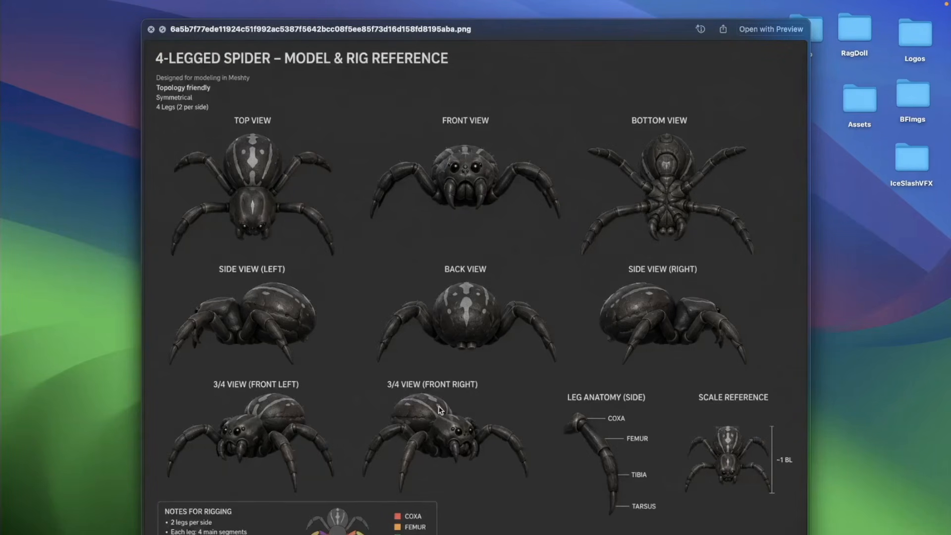
{"action": "left_click", "coordinate": [152, 29]}
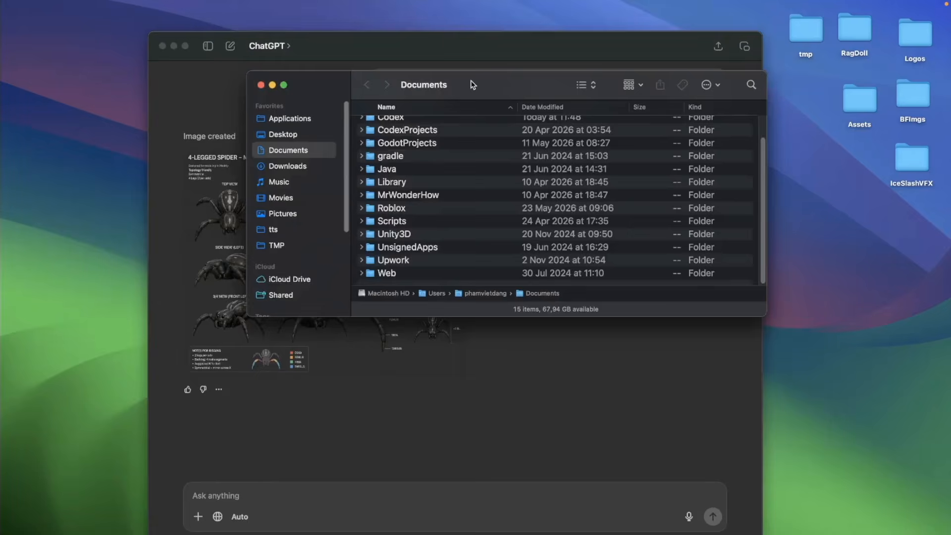
- In Finder, open the 0525 folder inside TMP and view the frontleft image of the spider
{"action": "left_click_drag", "start_coordinate": [468, 81], "coordinate": [453, 112]}
{"action": "left_click", "coordinate": [258, 276]}
{"action": "double_click", "coordinate": [389, 157]}
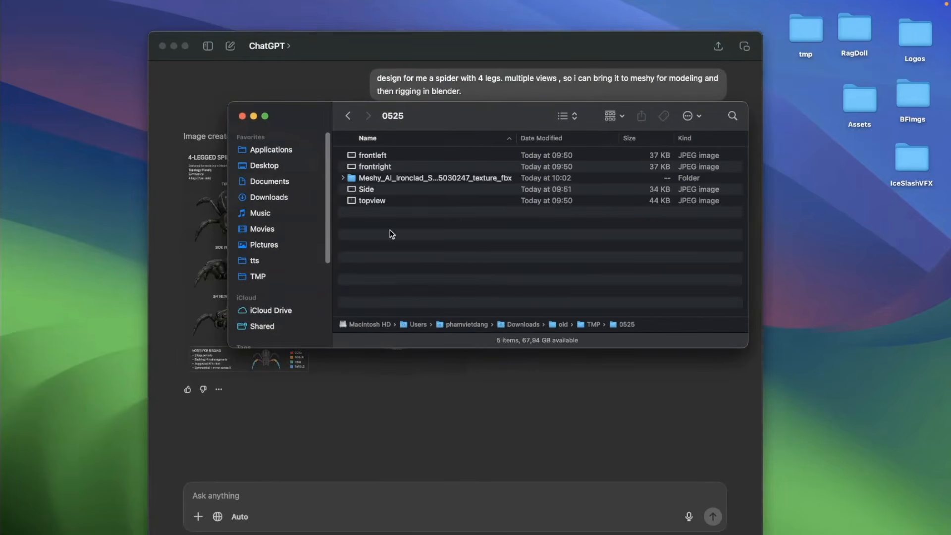
{"action": "double_click", "coordinate": [402, 154]}
{"action": "left_click_drag", "start_coordinate": [402, 157], "coordinate": [457, 341]}
{"action": "left_click", "coordinate": [15, 15]}
- View the frontright, Side and topview spider images in the 0525 folder one by one
{"action": "double_click", "coordinate": [402, 167]}
{"action": "left_click_drag", "start_coordinate": [441, 160], "coordinate": [441, 272]}
{"action": "left_click", "coordinate": [16, 15]}
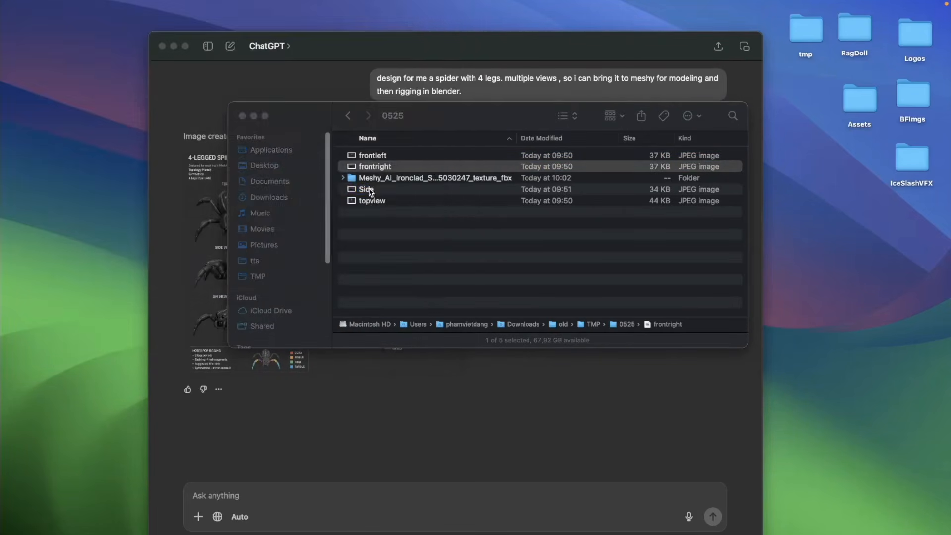
{"action": "double_click", "coordinate": [369, 191]}
{"action": "left_click_drag", "start_coordinate": [399, 155], "coordinate": [471, 318]}
{"action": "left_click", "coordinate": [16, 17]}
{"action": "double_click", "coordinate": [353, 201]}
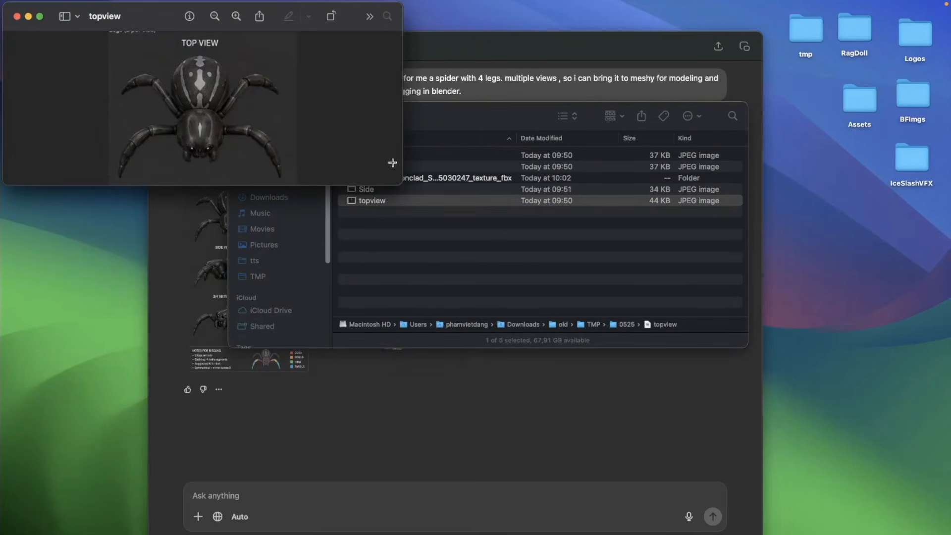
{"action": "left_click_drag", "start_coordinate": [393, 164], "coordinate": [535, 382]}
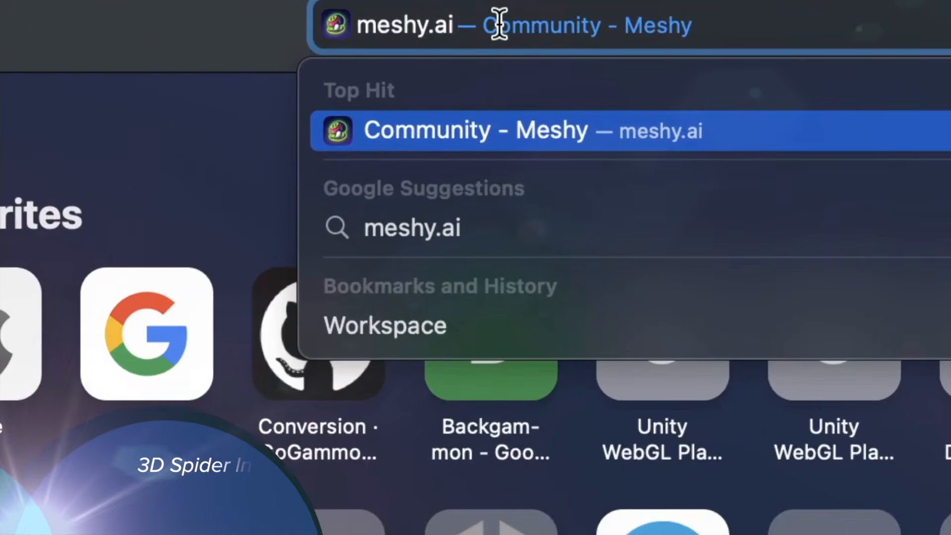
- Switch to meshy.ai in the browser and upload topview from TMP/0525 as the main image for the model
{"action": "key", "text": "Return"}
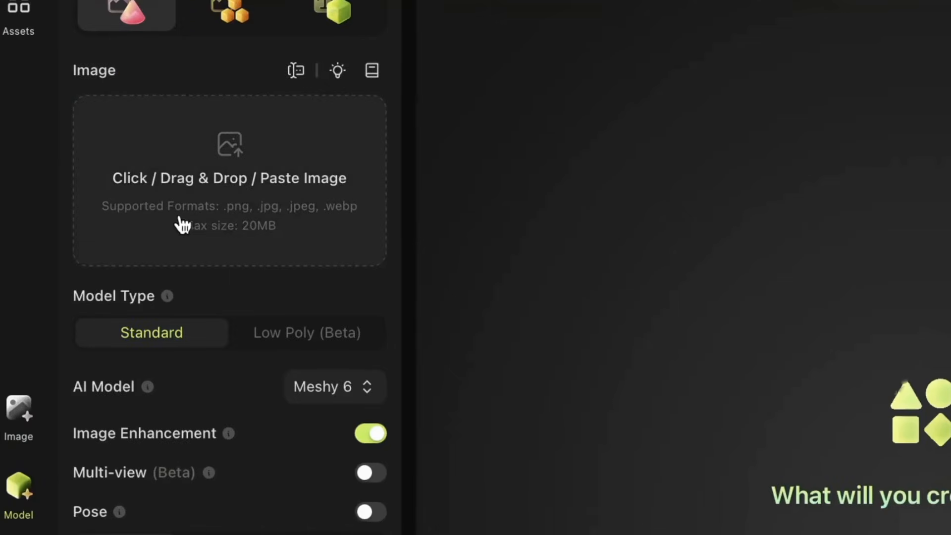
{"action": "left_click", "coordinate": [184, 226]}
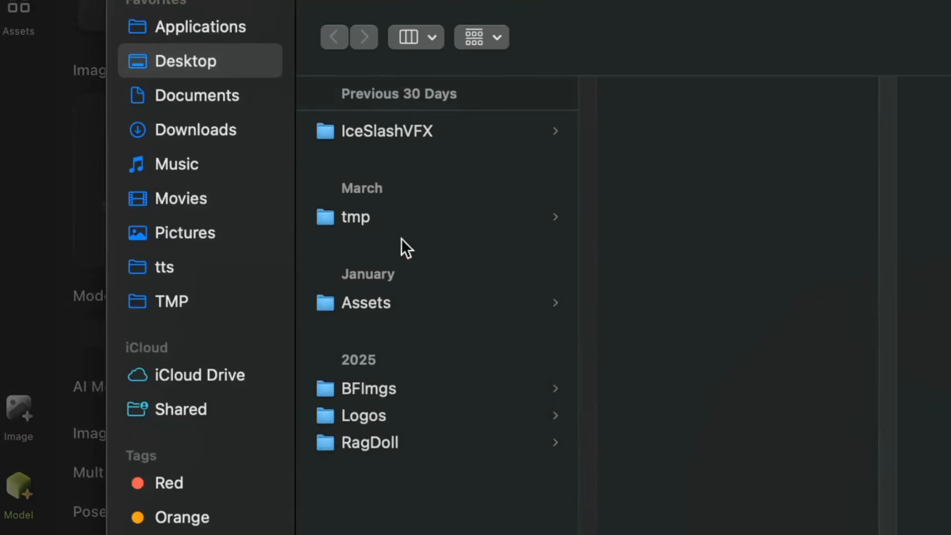
{"action": "left_click", "coordinate": [201, 300]}
{"action": "left_click", "coordinate": [375, 133]}
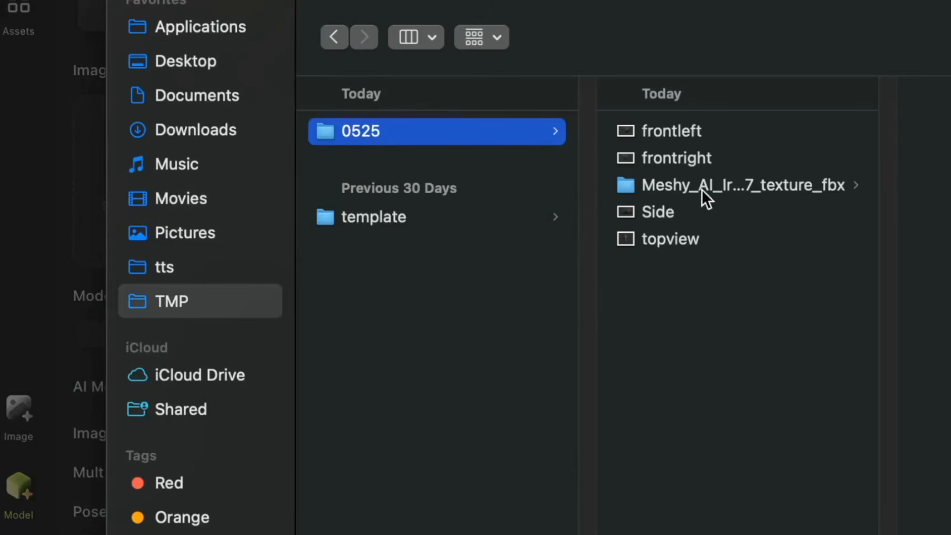
{"action": "left_click", "coordinate": [669, 239]}
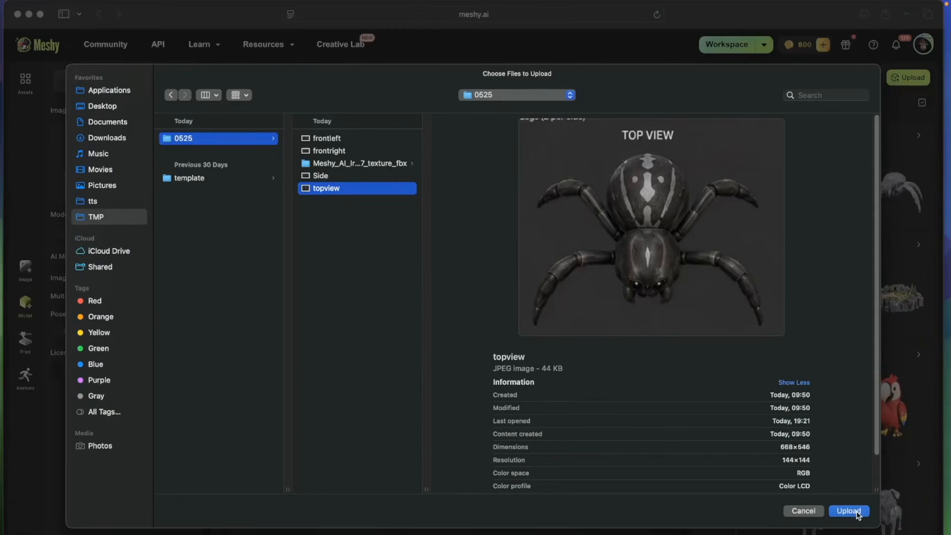
{"action": "left_click", "coordinate": [858, 513]}
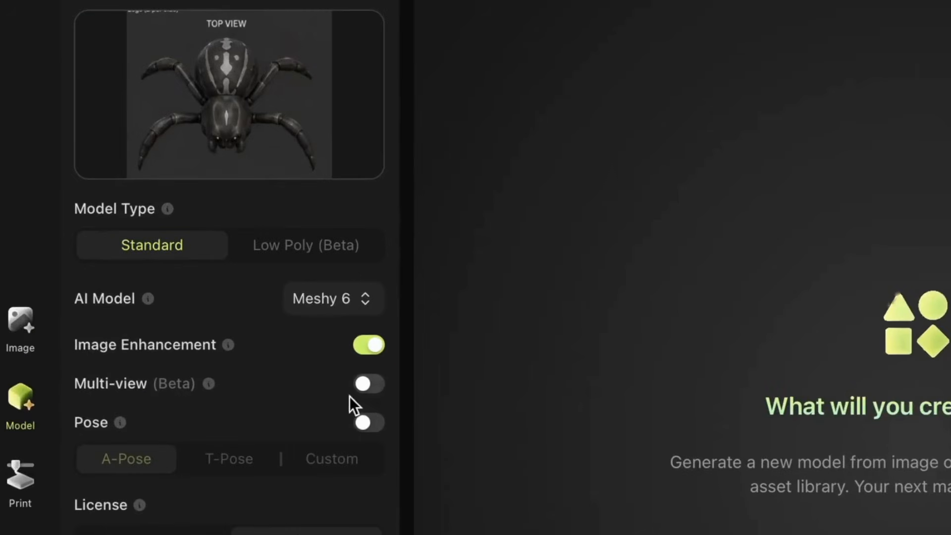
- Enable Multi-view and upload the frontleft image as the first additional view
{"action": "left_click", "coordinate": [366, 384]}
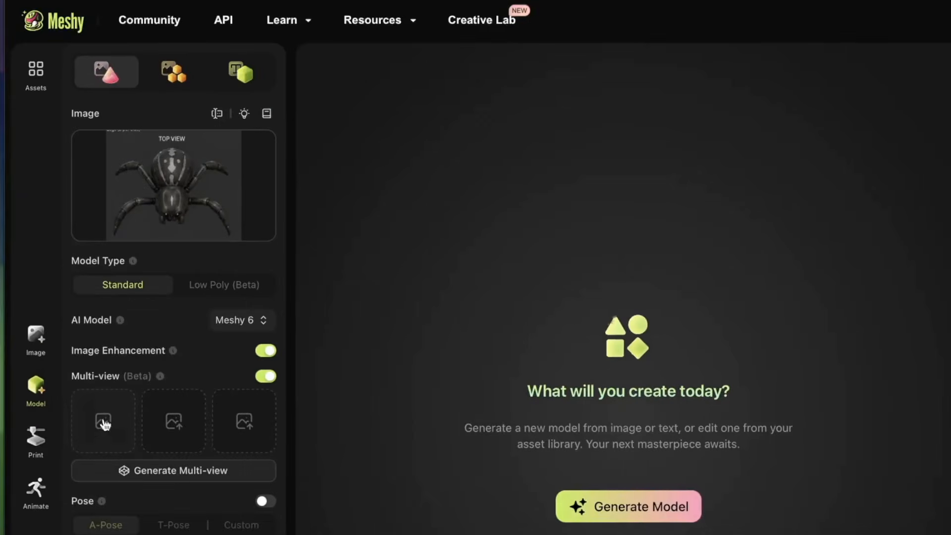
{"action": "left_click", "coordinate": [124, 449]}
{"action": "left_click", "coordinate": [474, 150]}
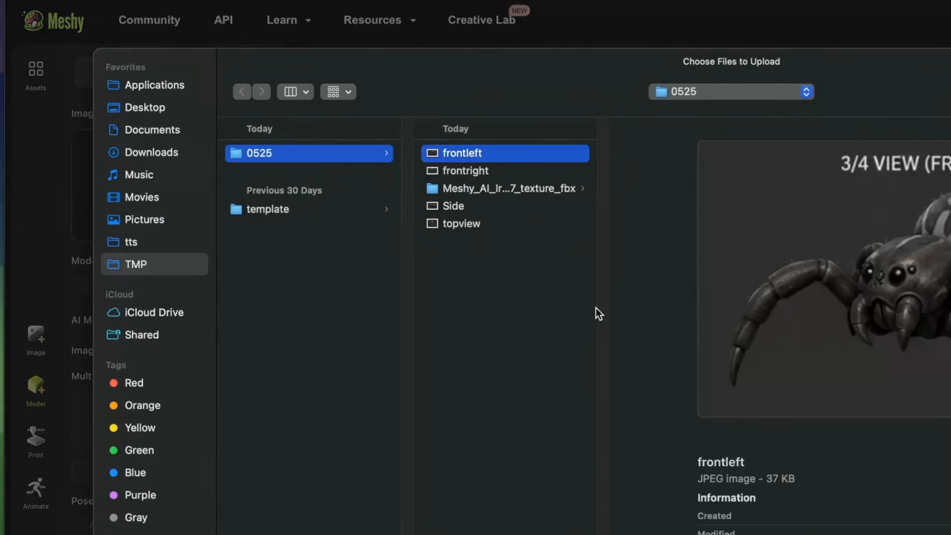
{"action": "left_click", "coordinate": [852, 515]}
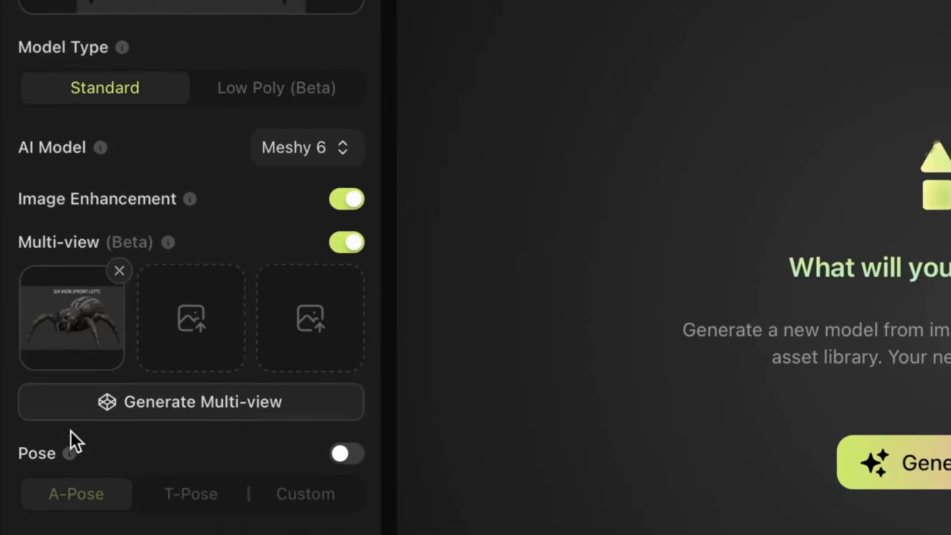
- Upload frontright and Side from the 0525 folder as the second and third additional views
{"action": "left_click", "coordinate": [138, 341]}
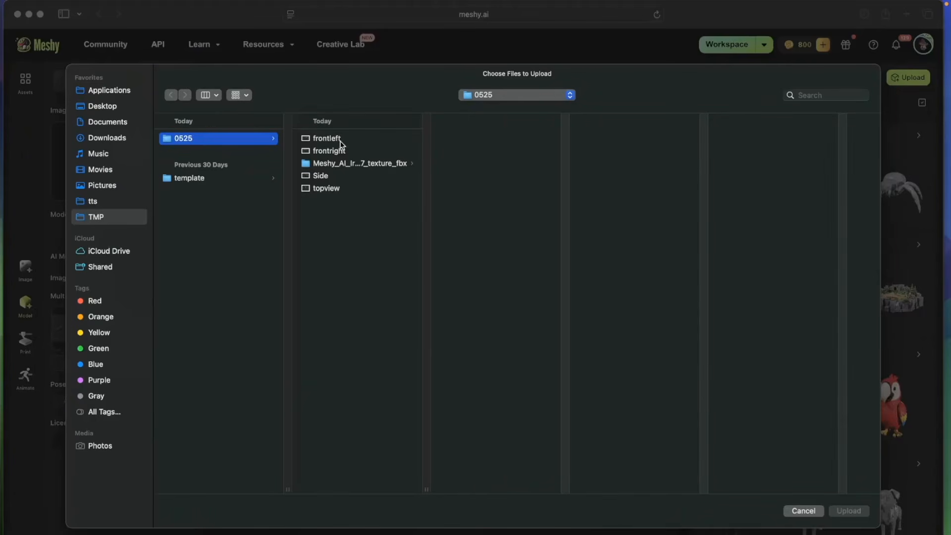
{"action": "left_click", "coordinate": [342, 148]}
{"action": "left_click", "coordinate": [850, 511]}
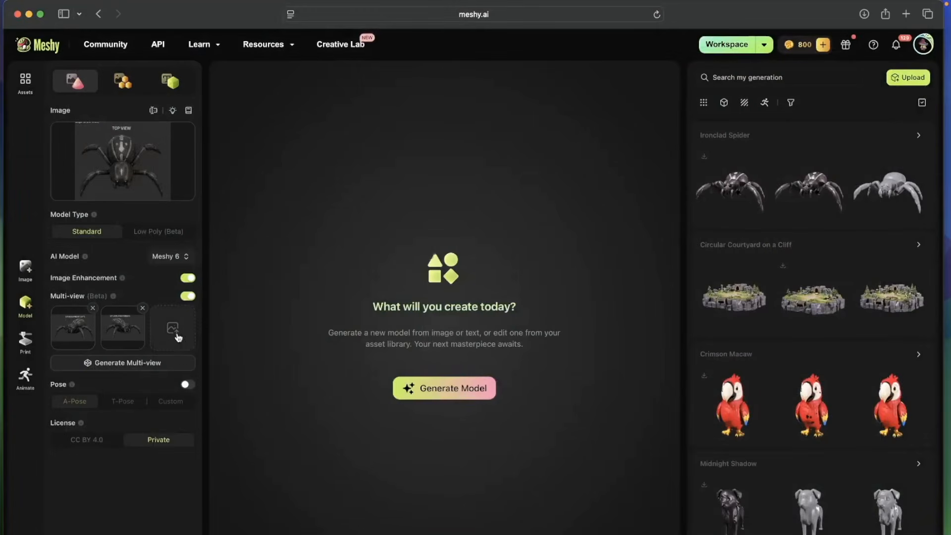
{"action": "left_click", "coordinate": [173, 334]}
{"action": "left_click", "coordinate": [320, 176]}
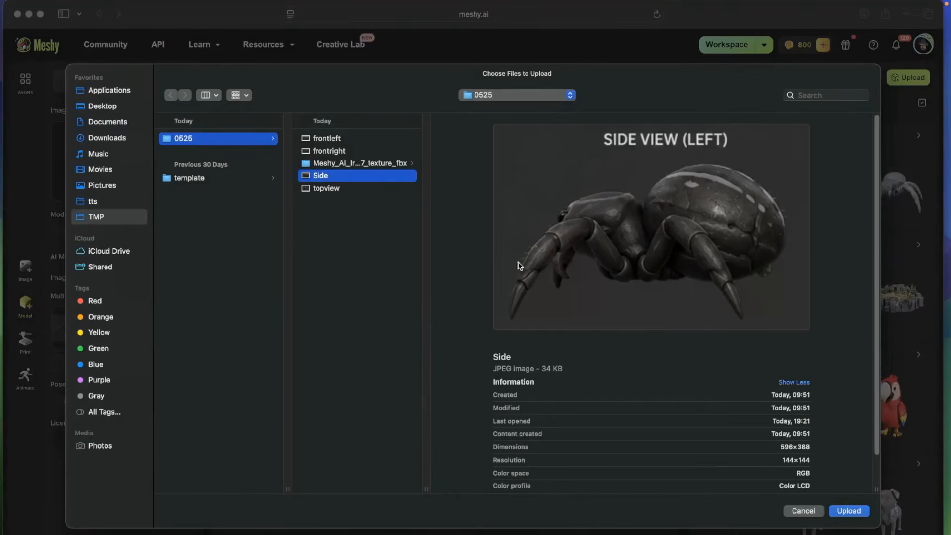
{"action": "left_click", "coordinate": [849, 512]}
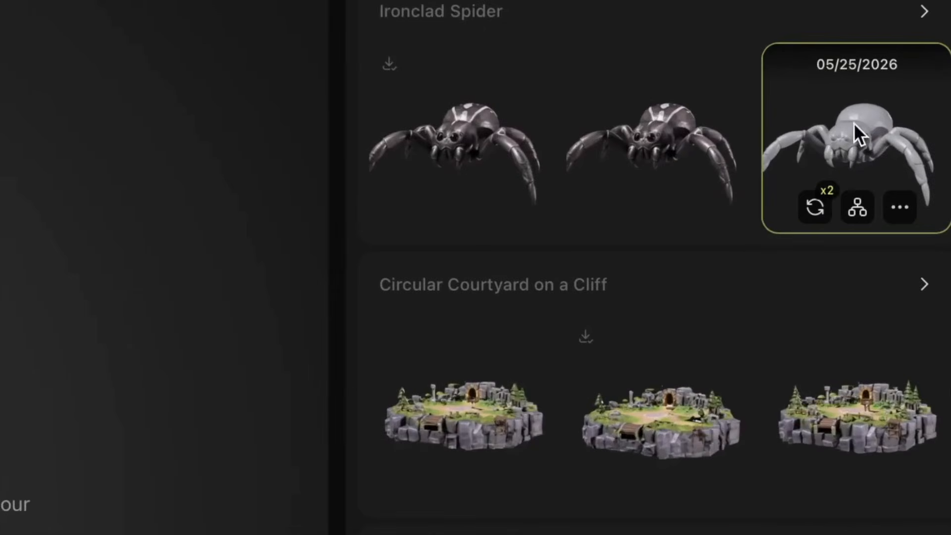
- Open the untextured Ironclad Spider model, inspect its shape, and bring up its texture generation settings
{"action": "left_click", "coordinate": [854, 124]}
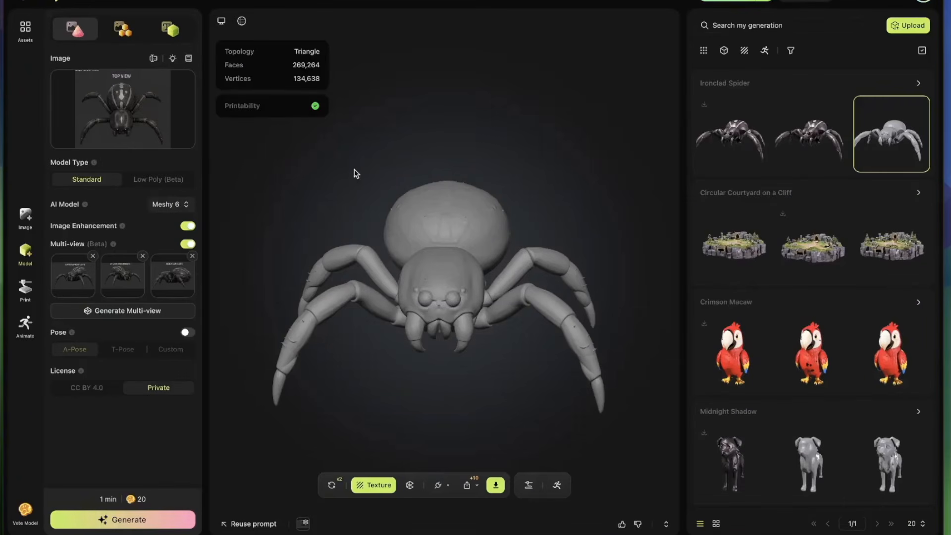
{"action": "left_click_drag", "start_coordinate": [356, 269], "coordinate": [438, 300]}
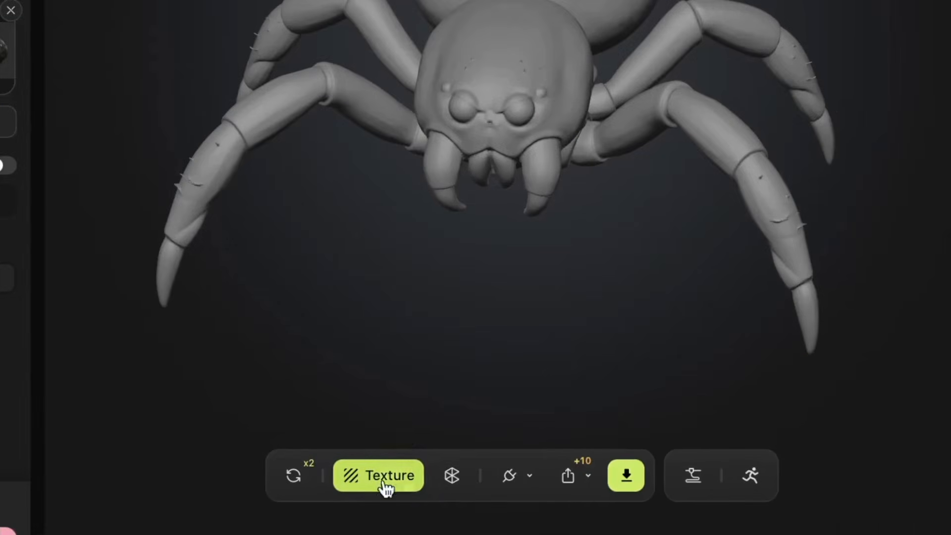
{"action": "left_click", "coordinate": [373, 488]}
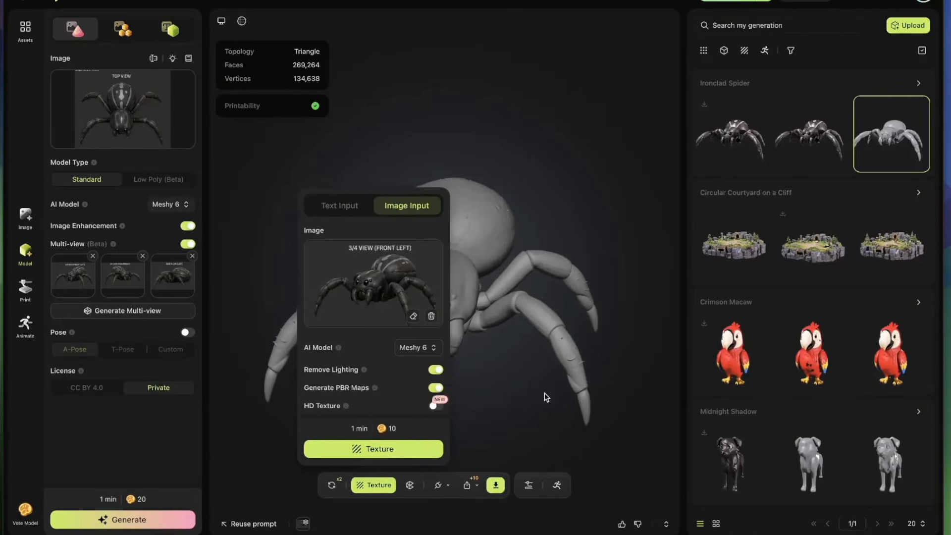
- Open the textured Ironclad Spider and, in its Remesh settings, compare Fixed and Adaptive target polycount, leaving Adaptive selected
{"action": "left_click", "coordinate": [813, 130]}
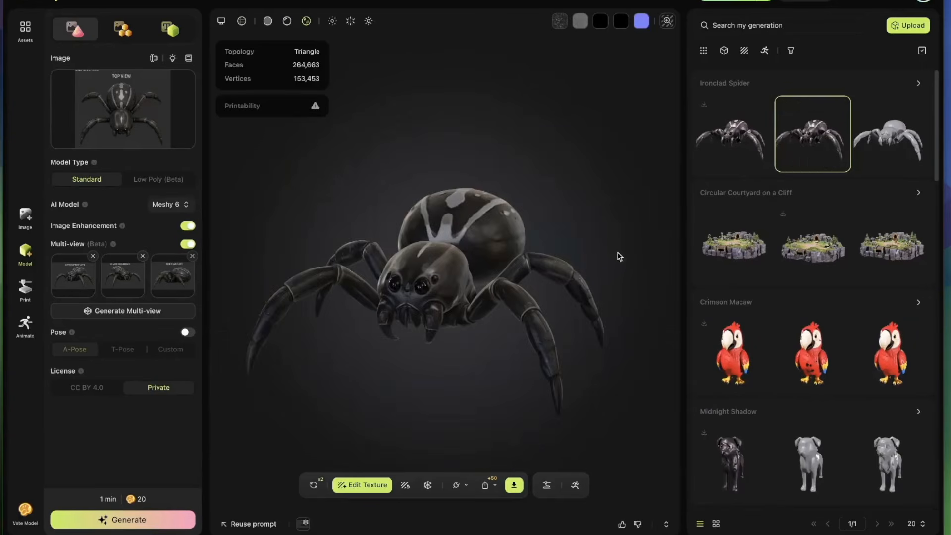
{"action": "left_click_drag", "start_coordinate": [514, 325], "coordinate": [472, 262]}
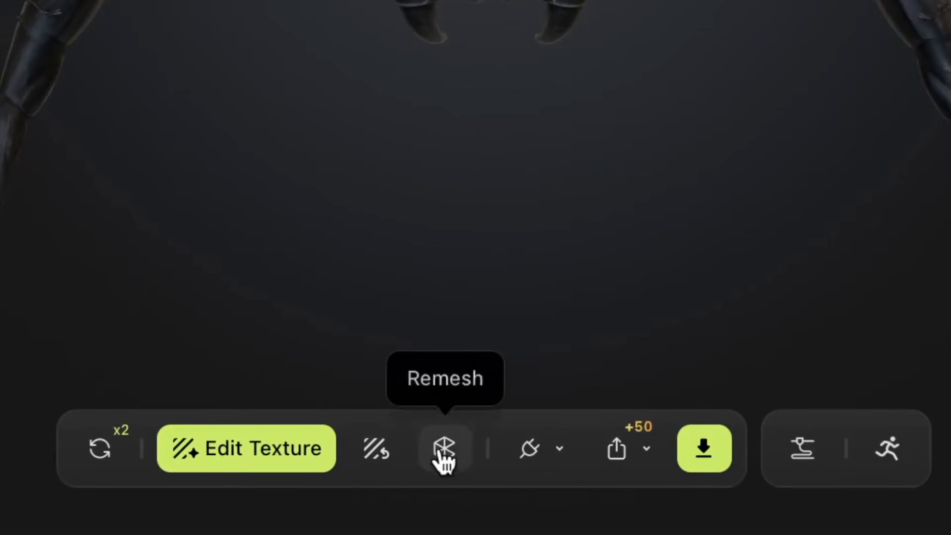
{"action": "left_click", "coordinate": [444, 457]}
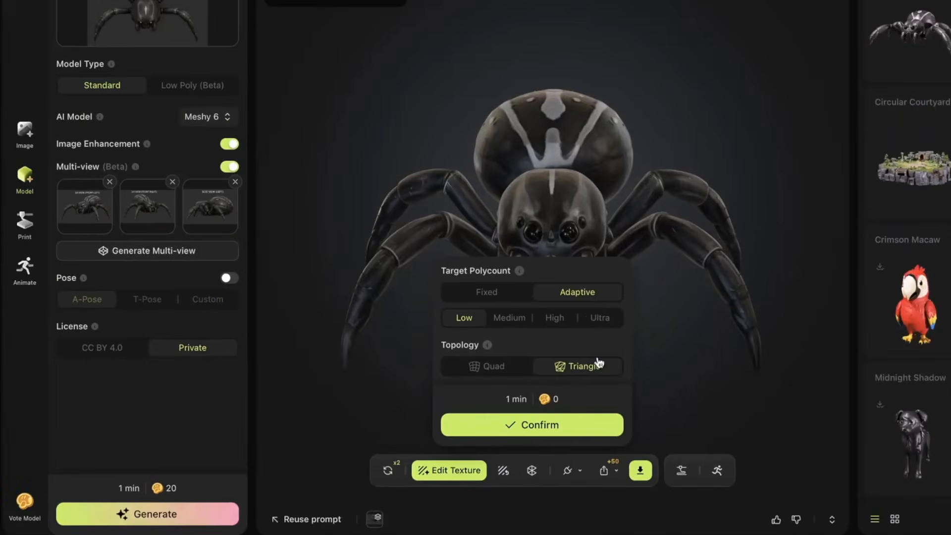
{"action": "left_click", "coordinate": [337, 22]}
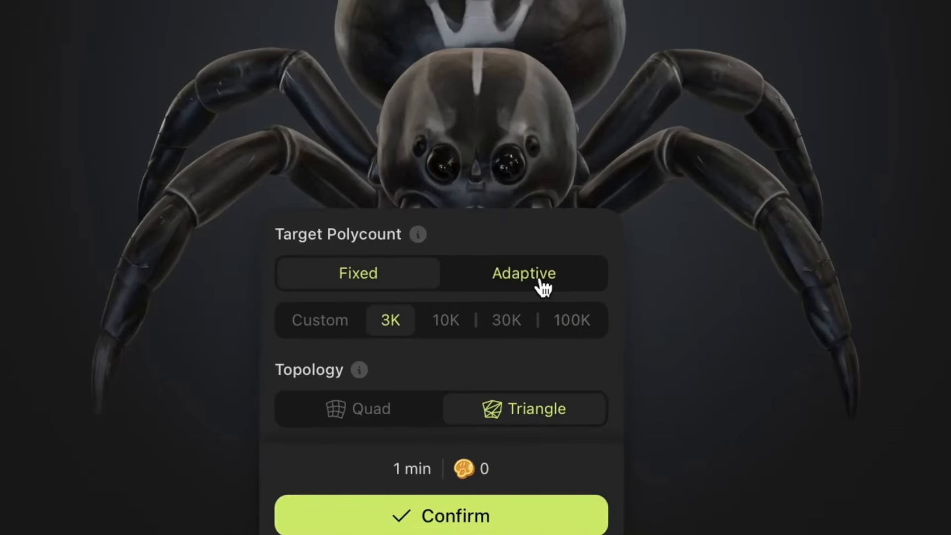
{"action": "left_click", "coordinate": [543, 287]}
{"action": "left_click", "coordinate": [422, 276]}
{"action": "left_click", "coordinate": [562, 287]}
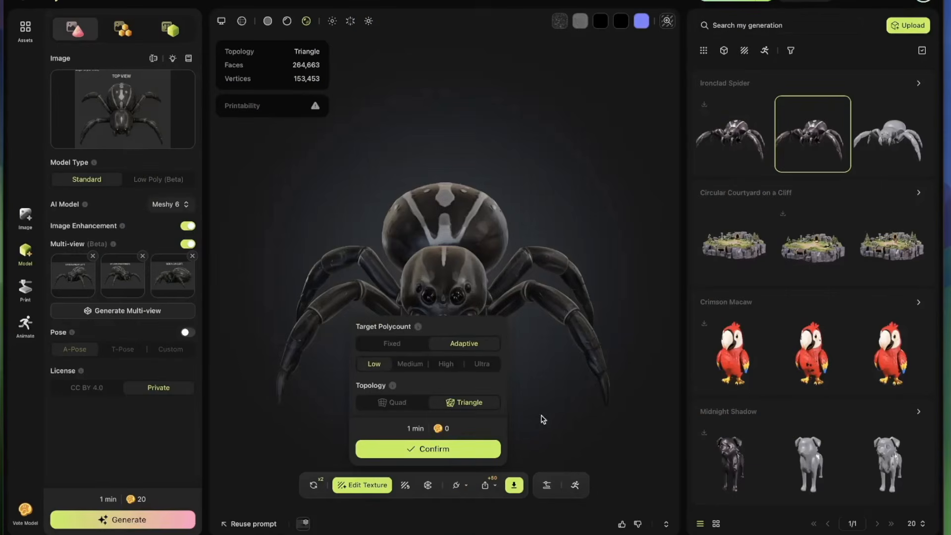
- Dismiss the Remesh settings, open the remeshed Ironclad Spider version, and inspect its textured shape from several angles
{"action": "left_click", "coordinate": [747, 403]}
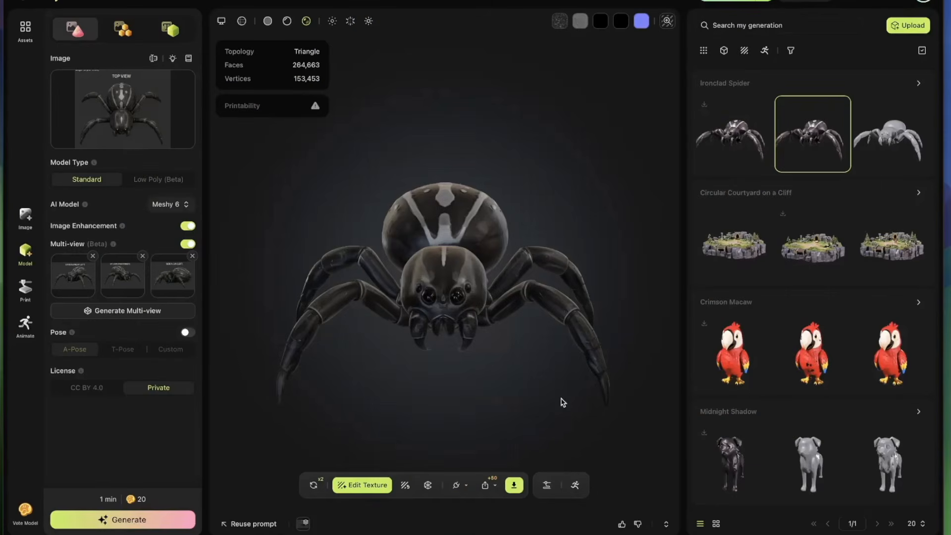
{"action": "left_click", "coordinate": [741, 134]}
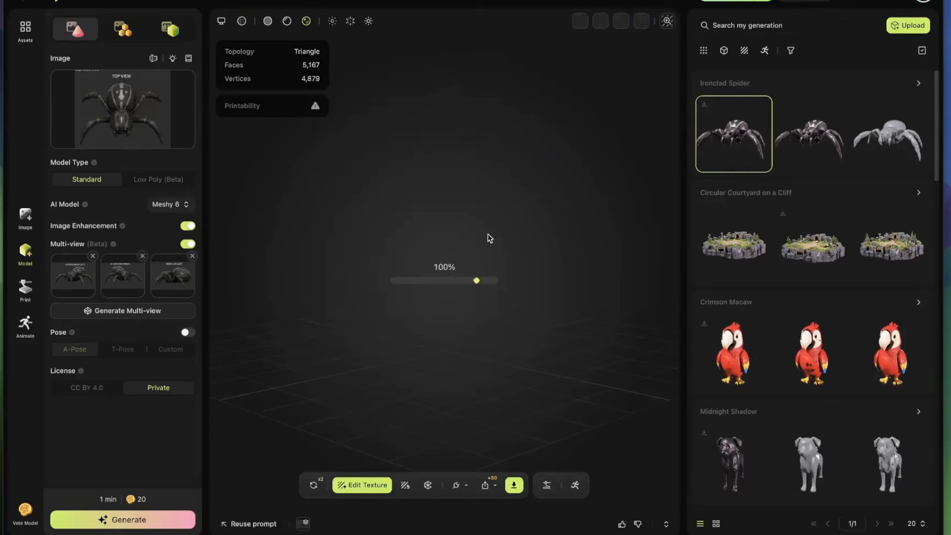
{"action": "left_click_drag", "start_coordinate": [510, 251], "coordinate": [396, 317]}
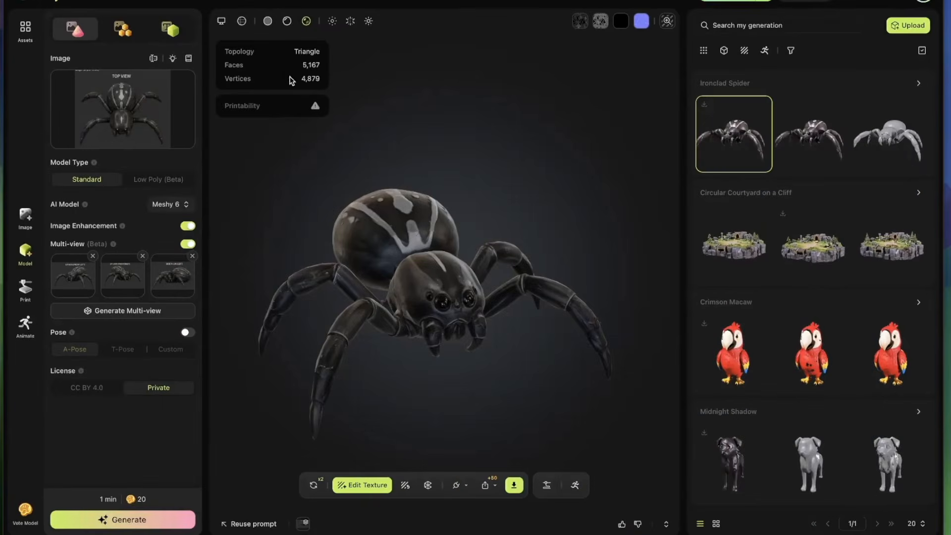
{"action": "left_click_drag", "start_coordinate": [421, 234], "coordinate": [425, 400]}
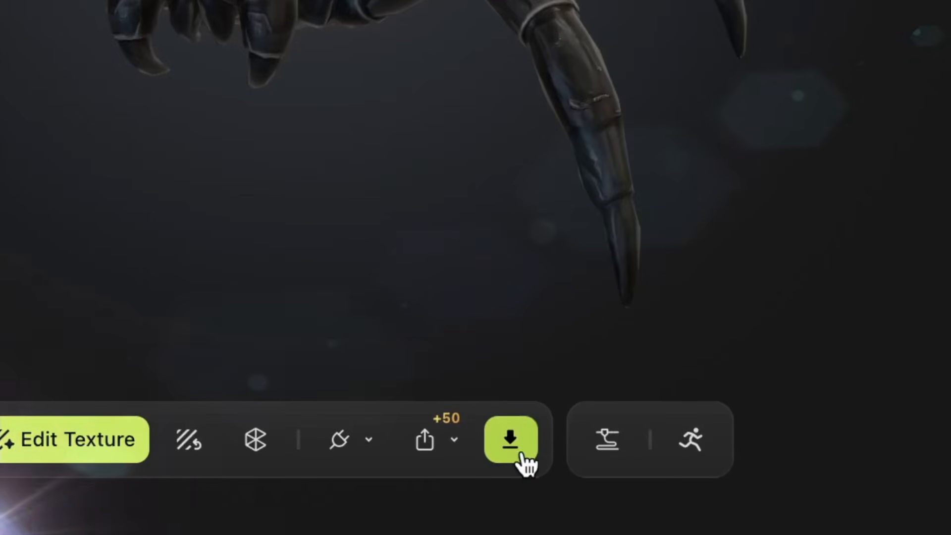
- Download the remeshed Ironclad Spider in fbx format with Resize left off
{"action": "left_click", "coordinate": [516, 491]}
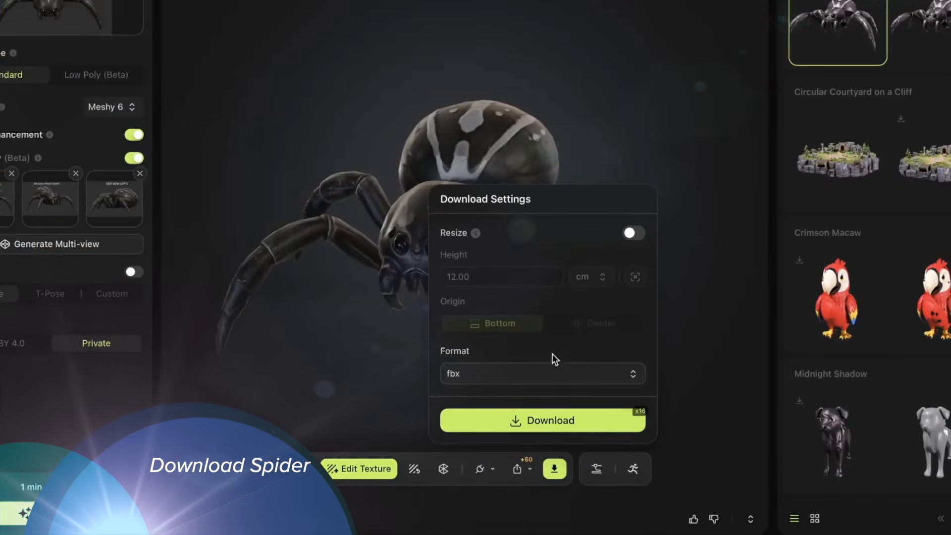
{"action": "left_click", "coordinate": [475, 373]}
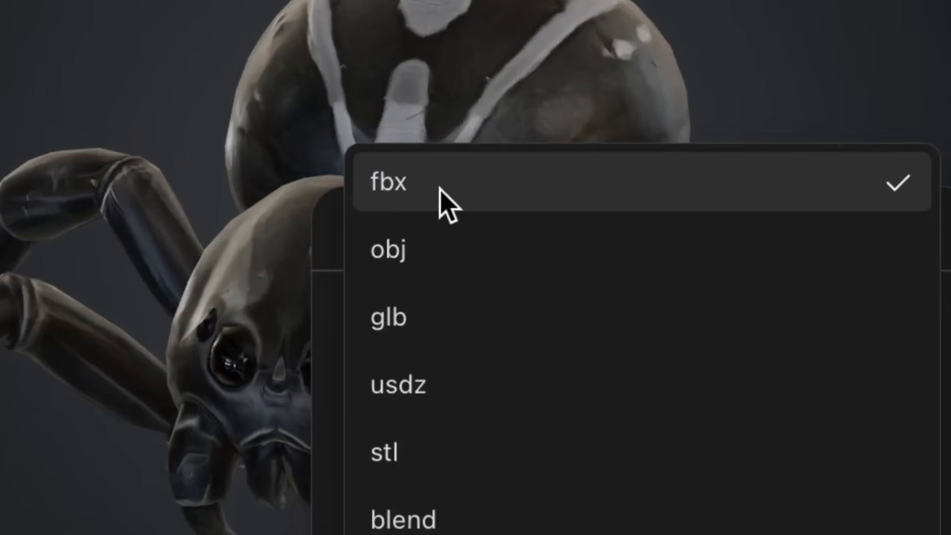
{"action": "left_click", "coordinate": [449, 204]}
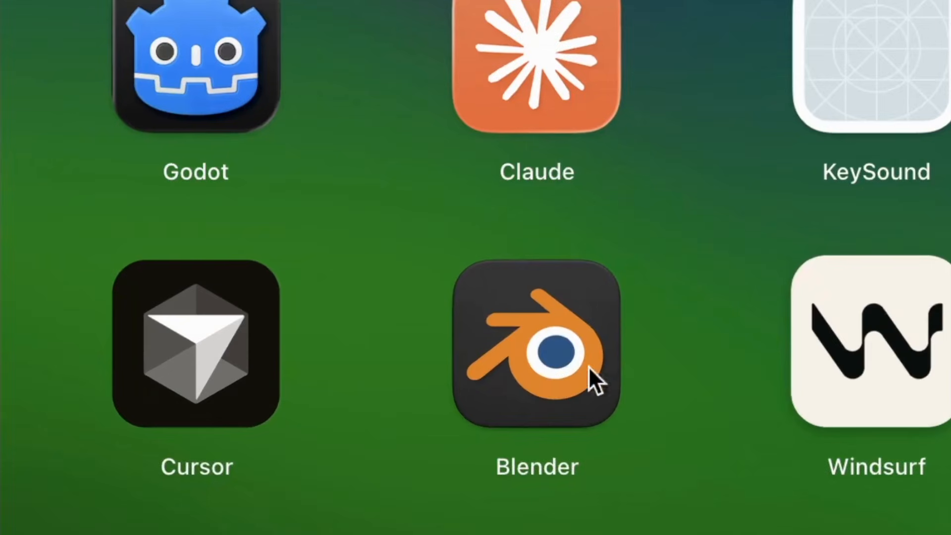
- Switch to Blender, dismiss the splash screen, and delete the default cube from the new scene
{"action": "left_click", "coordinate": [588, 383]}
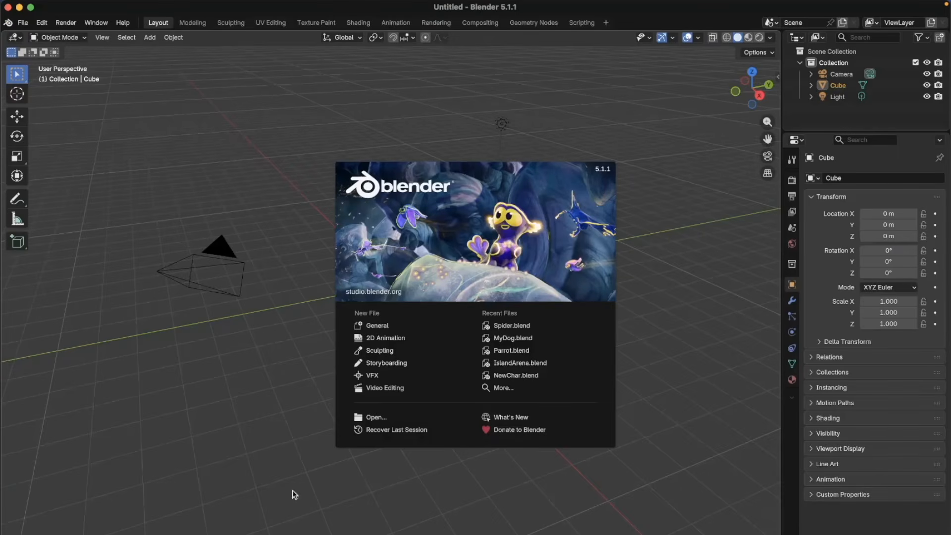
{"action": "left_click", "coordinate": [293, 491]}
{"action": "left_click", "coordinate": [406, 316]}
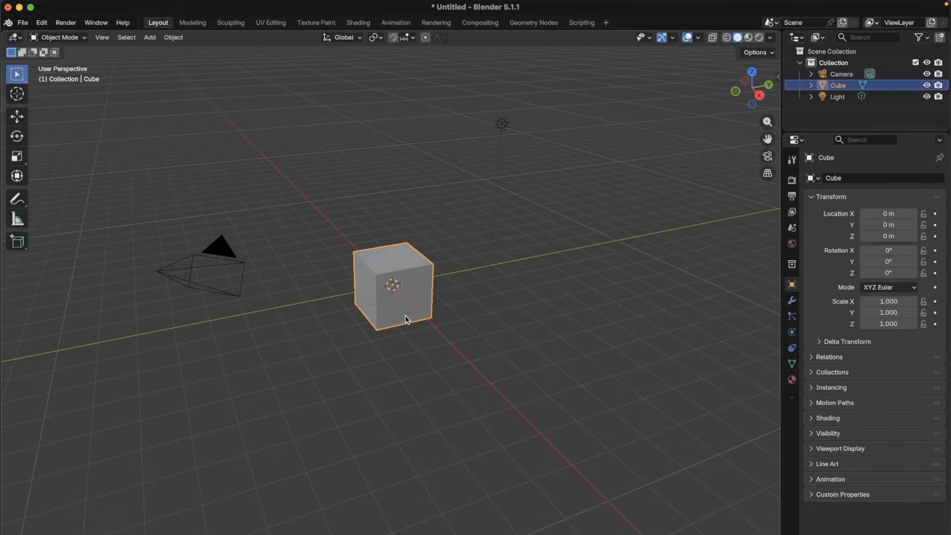
{"action": "key", "text": "x"}
{"action": "left_click", "coordinate": [393, 321]}
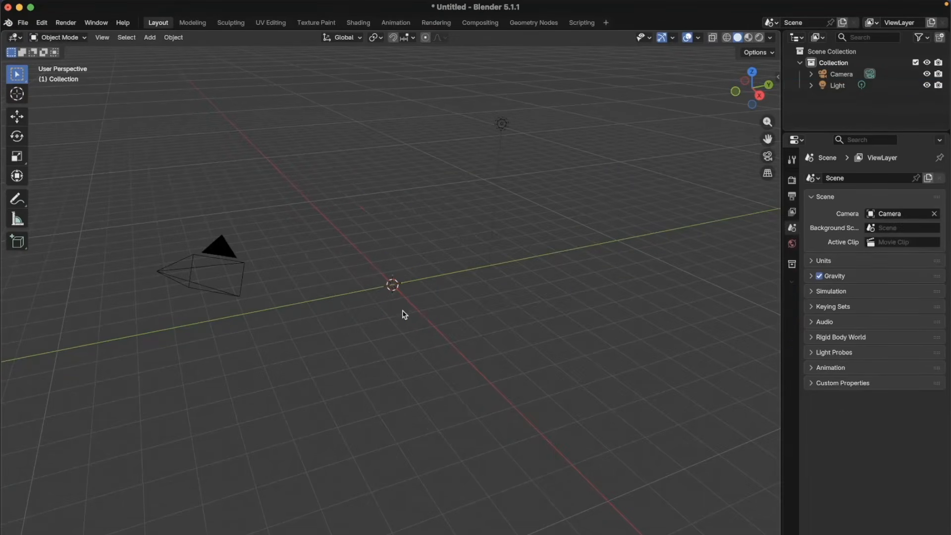
- Import the Ironclad Spider texture.fbx file from the downloaded folder in 0525 into the scene with default FBX options
{"action": "key", "text": "super+Tab"}
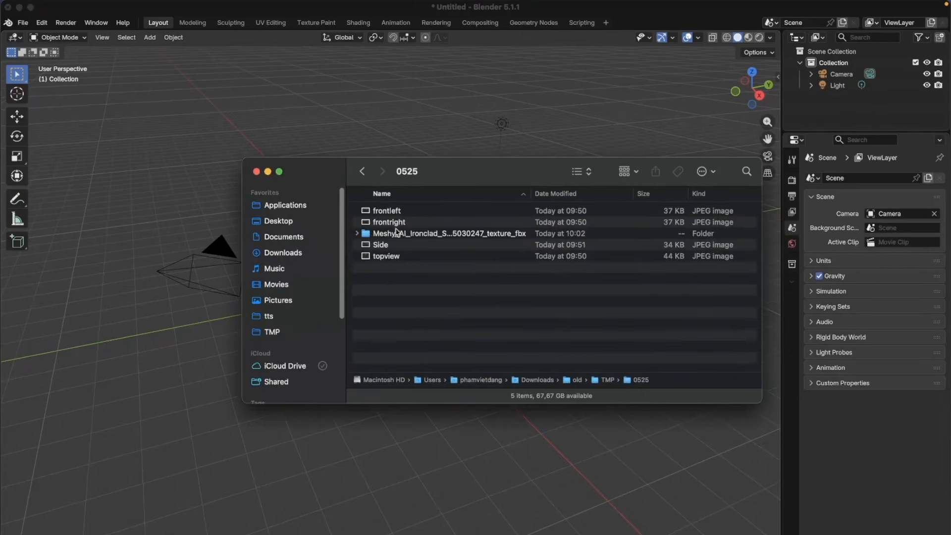
{"action": "left_click", "coordinate": [420, 235]}
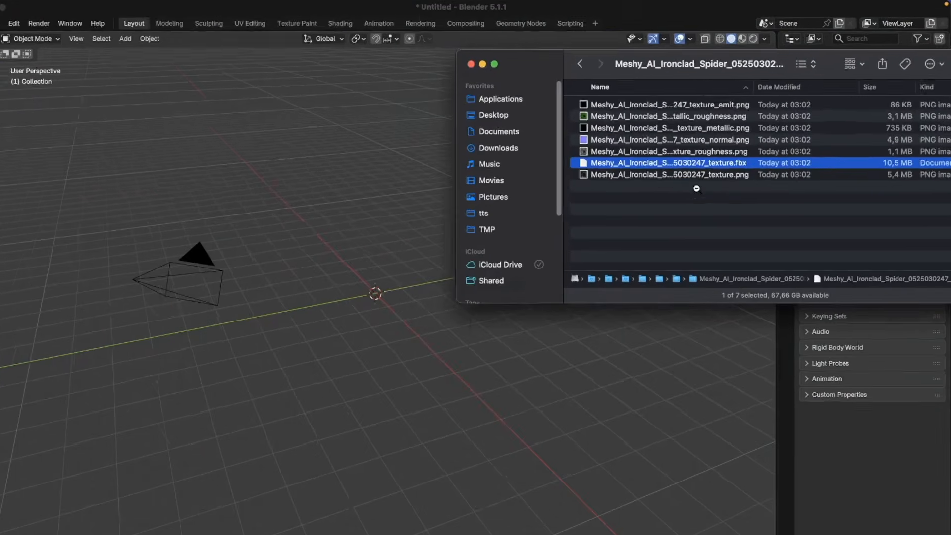
{"action": "left_click_drag", "start_coordinate": [644, 161], "coordinate": [393, 260]}
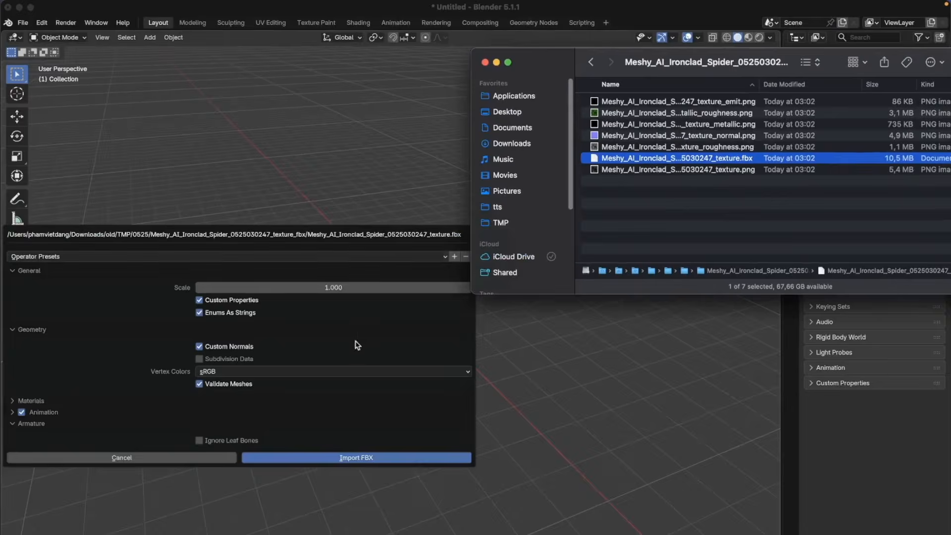
{"action": "left_click", "coordinate": [292, 459]}
- Display the viewport in Material Preview shading and inspect the textured spider from several sides
{"action": "middle_click_drag", "start_coordinate": [367, 365], "coordinate": [519, 217]}
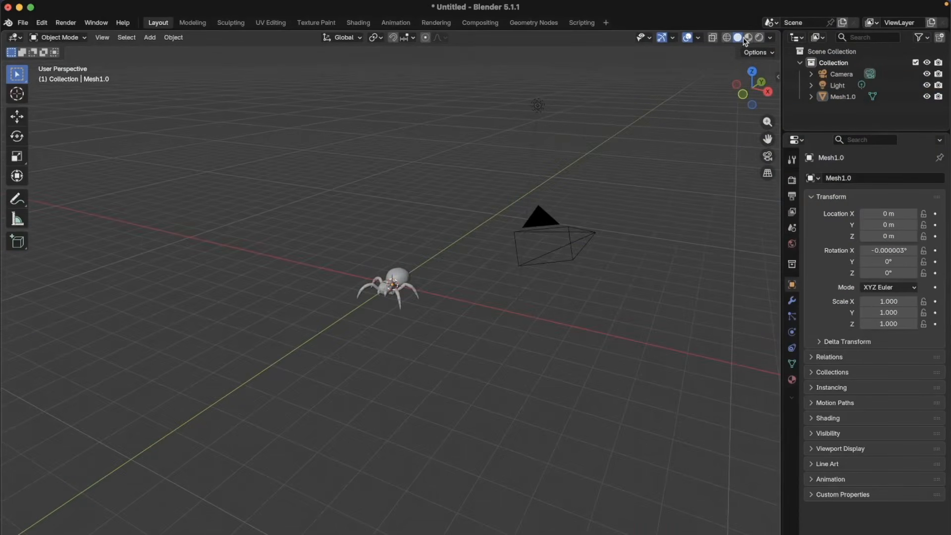
{"action": "left_click", "coordinate": [749, 38]}
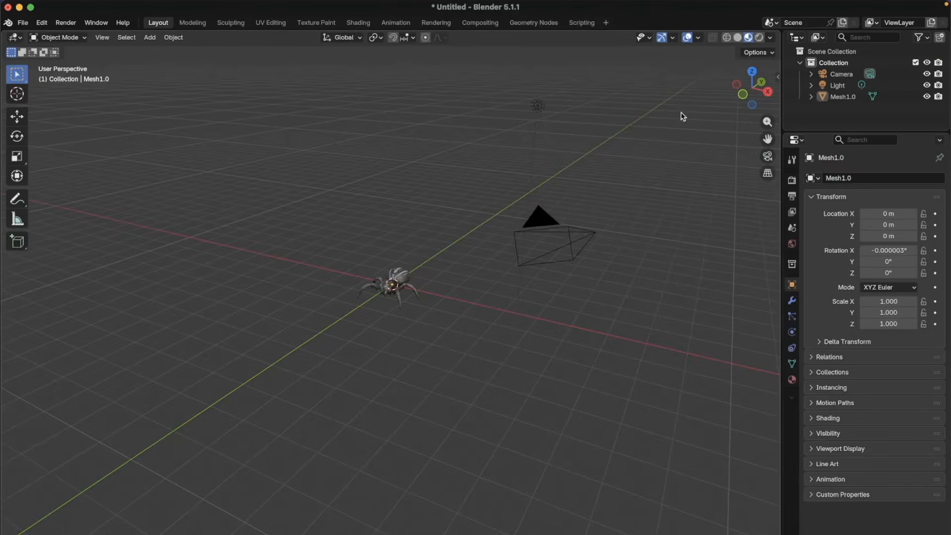
{"action": "scroll", "coordinate": [390, 305], "scroll_direction": "up", "scroll_amount": 8}
{"action": "scroll", "coordinate": [391, 305], "scroll_direction": "left", "scroll_amount": 6}
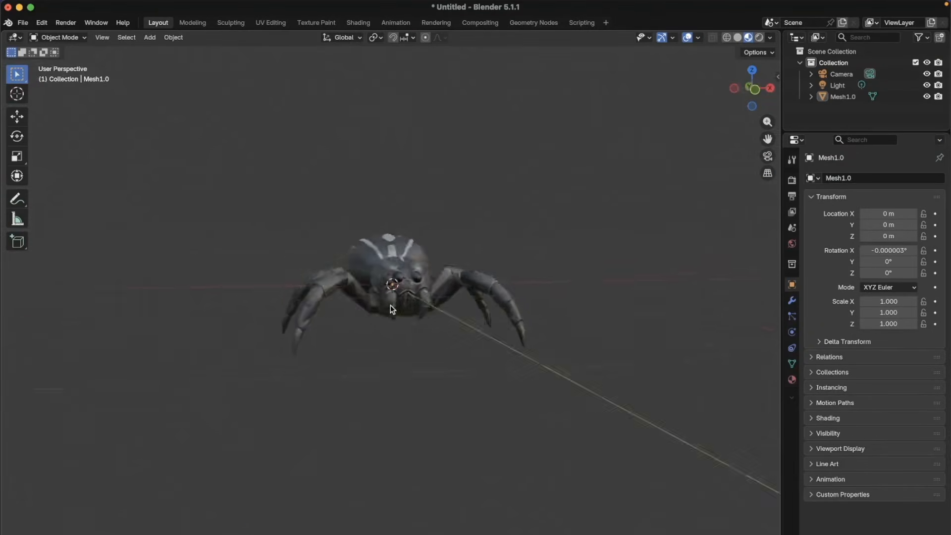
{"action": "scroll", "coordinate": [390, 304], "scroll_direction": "right", "scroll_amount": 8}
{"action": "scroll", "coordinate": [455, 304], "scroll_direction": "right", "scroll_amount": 5}
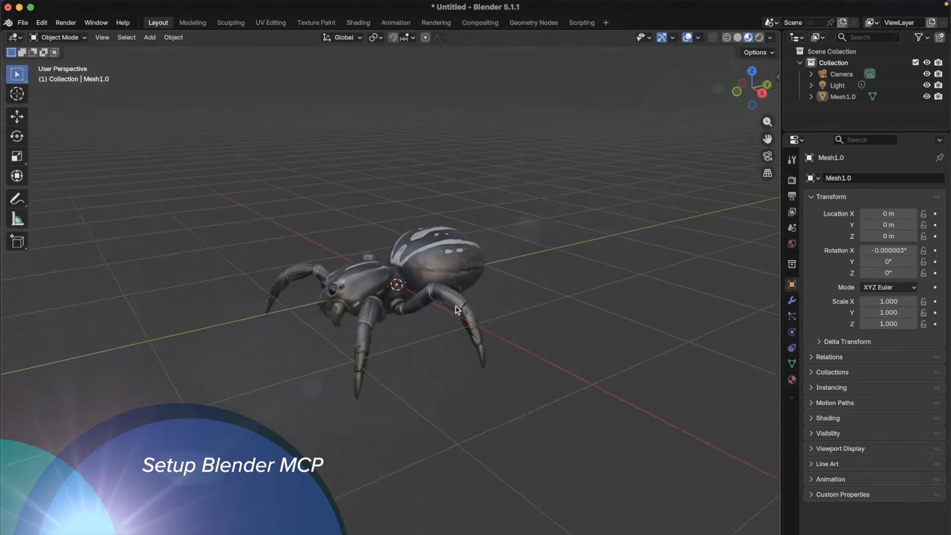
- Open Blender's Preferences and check the MCP add-on in the add-ons list
{"action": "left_click", "coordinate": [43, 23]}
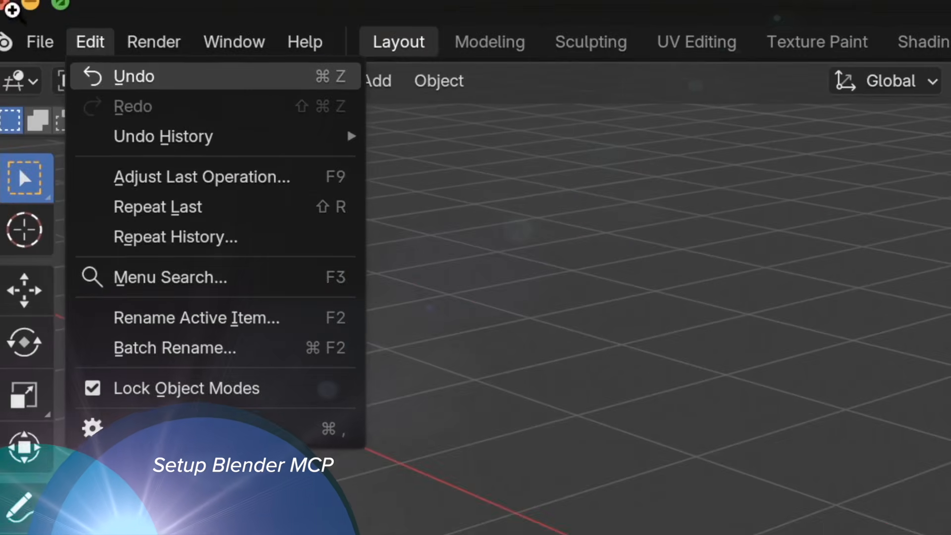
{"action": "left_click", "coordinate": [43, 23]}
{"action": "left_click", "coordinate": [91, 44]}
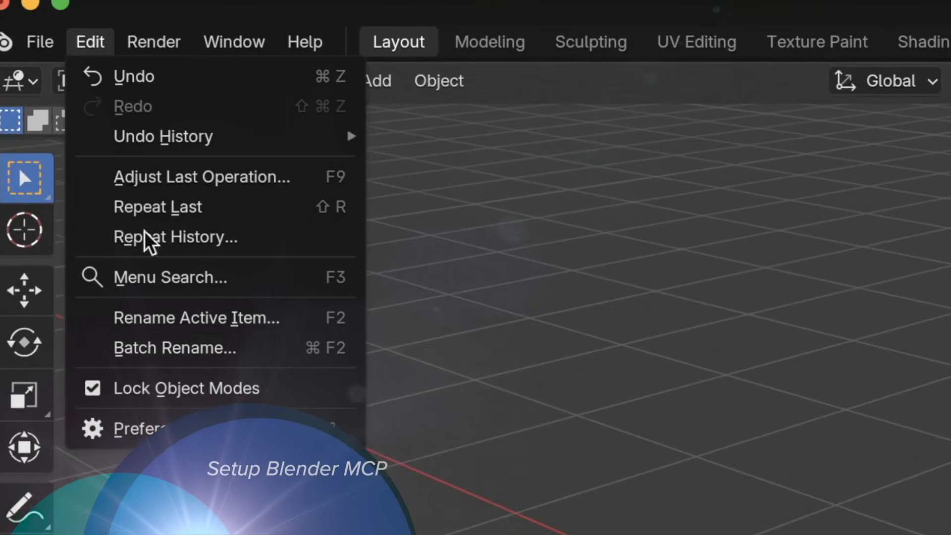
{"action": "left_click", "coordinate": [138, 429]}
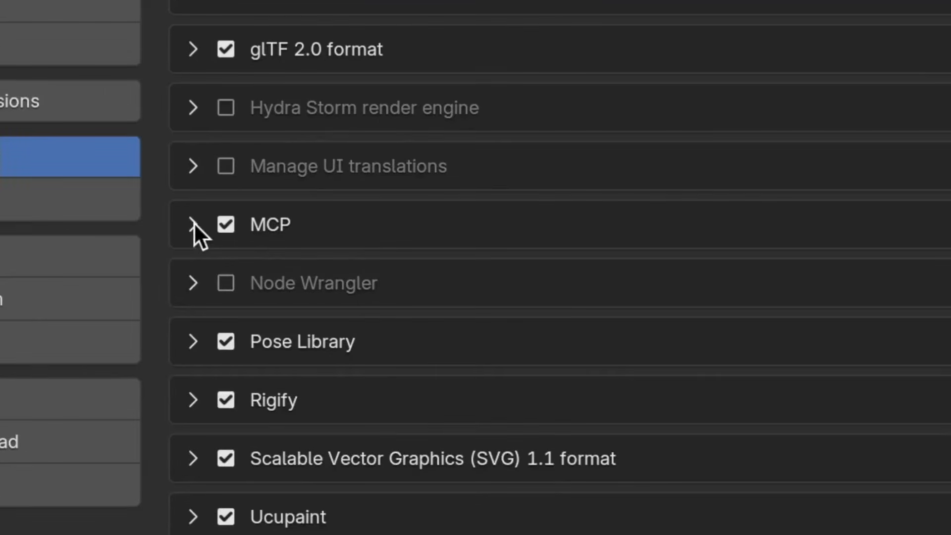
{"action": "left_click", "coordinate": [281, 225]}
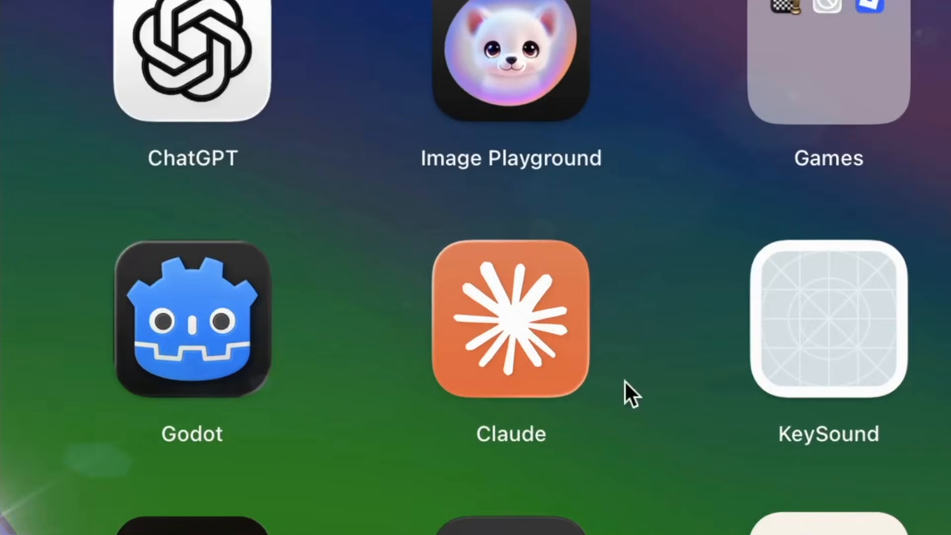
- Switch to Claude, reposition its window beside the spider, and check the Connectors page in its settings before returning to the chat
{"action": "left_click", "coordinate": [584, 376]}
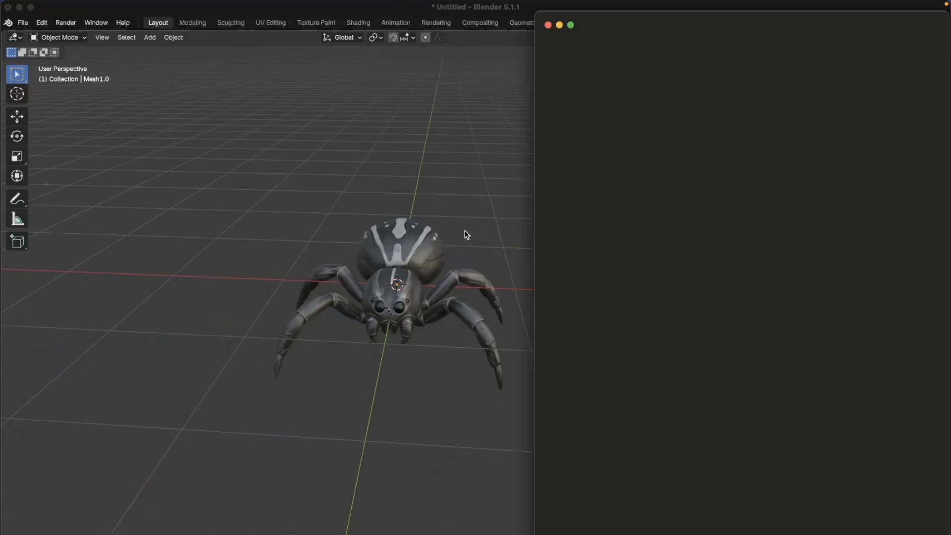
{"action": "left_click_drag", "start_coordinate": [654, 18], "coordinate": [634, 24]}
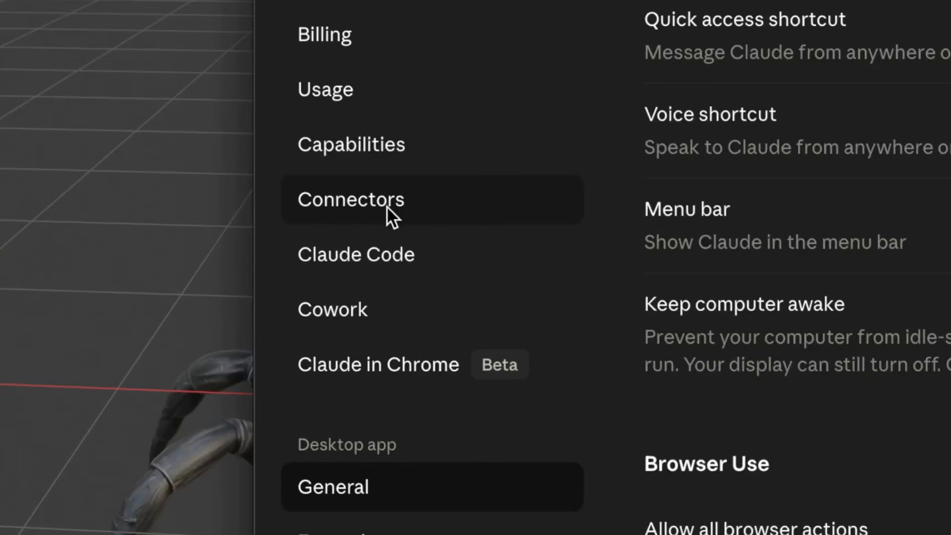
{"action": "left_click", "coordinate": [402, 208]}
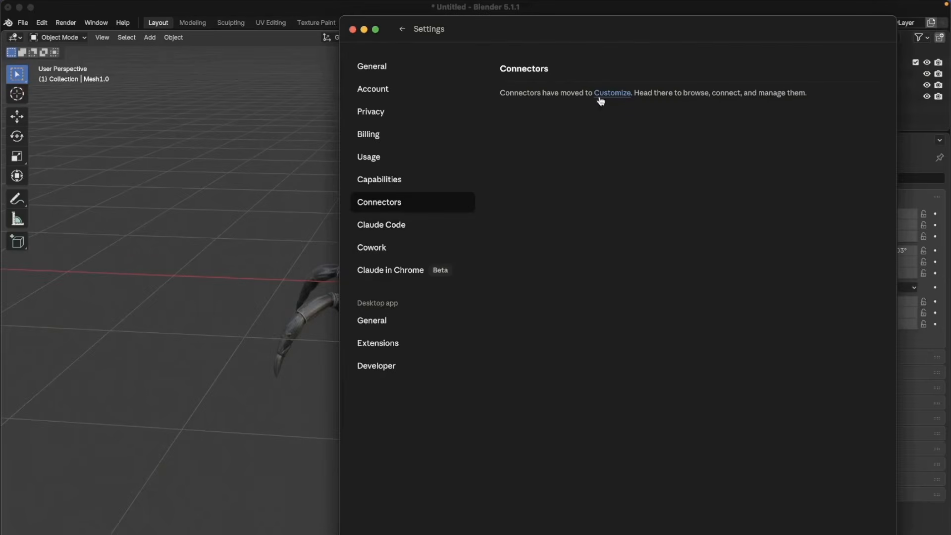
{"action": "left_click", "coordinate": [403, 30]}
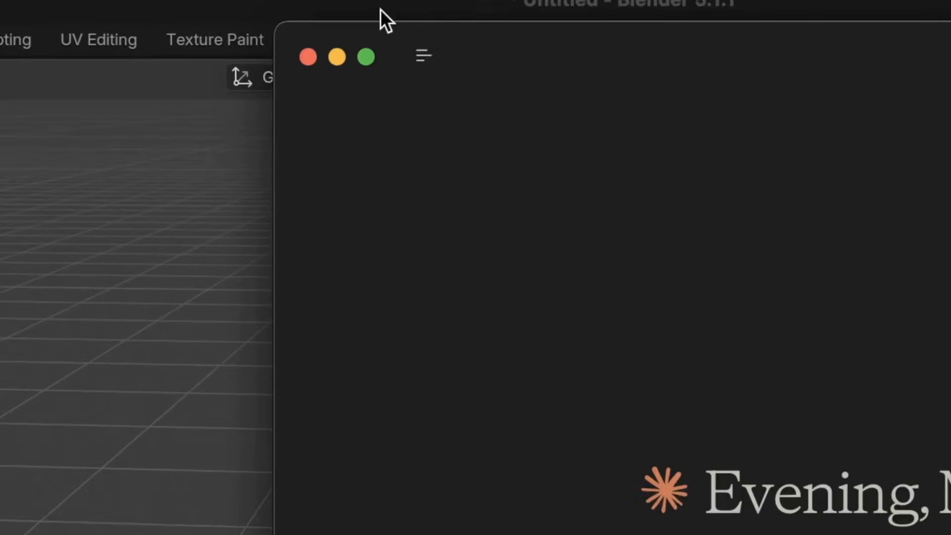
- Open the connectors directory from Customize, search it for "blender" to check the Blender connector, and close the directory
{"action": "left_click", "coordinate": [397, 29]}
{"action": "left_click", "coordinate": [387, 295]}
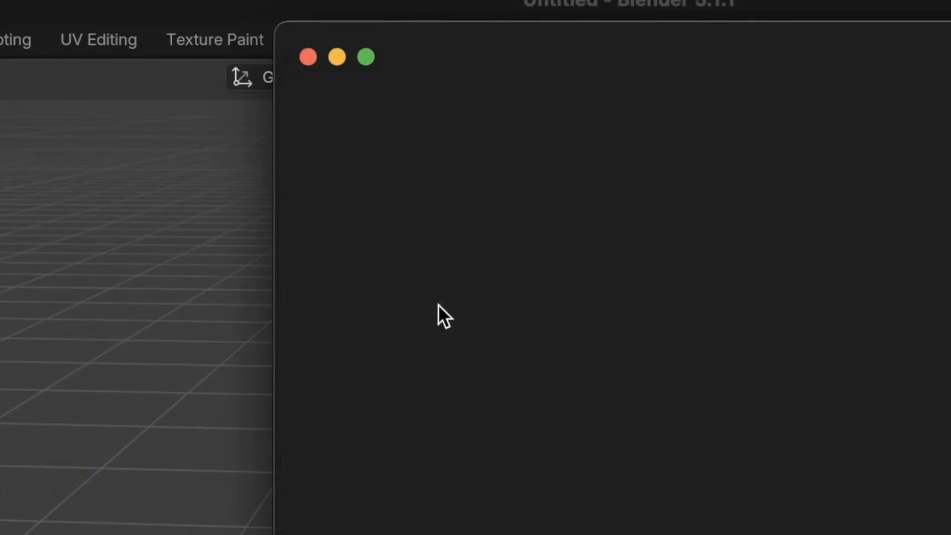
{"action": "left_click", "coordinate": [653, 343]}
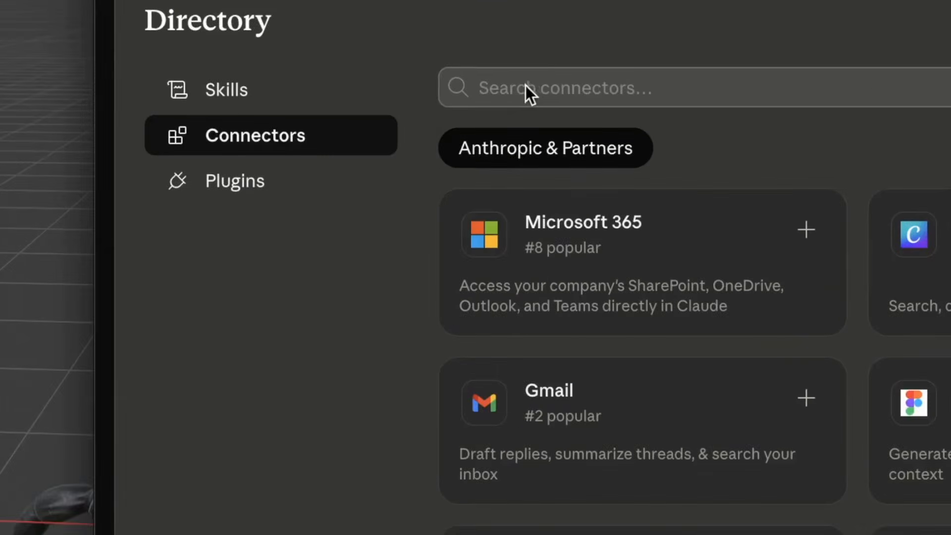
{"action": "left_click", "coordinate": [534, 88]}
{"action": "type", "text": "blen"}
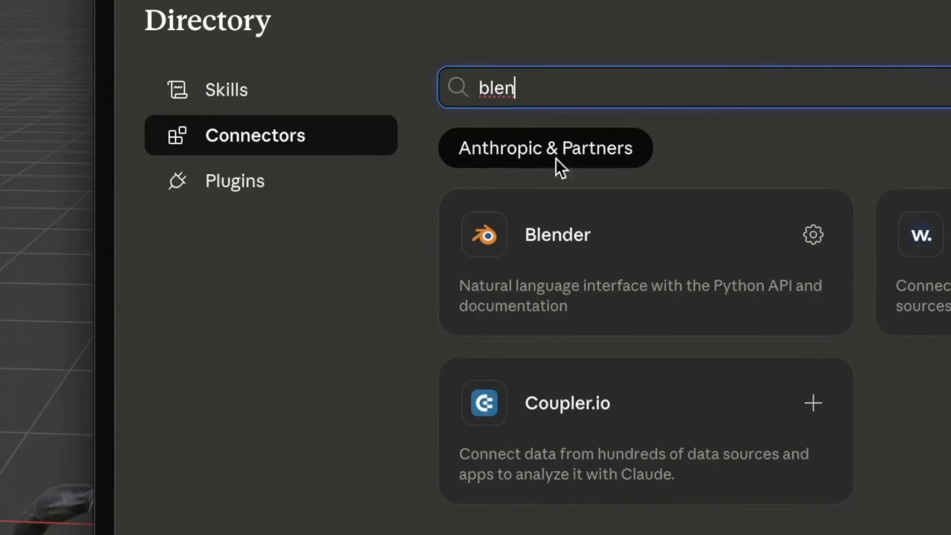
{"action": "type", "text": "der"}
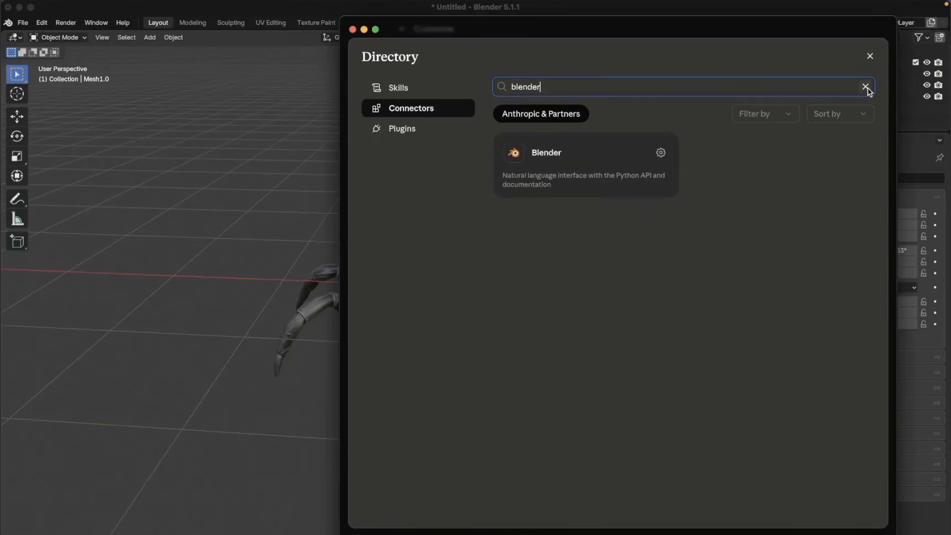
{"action": "left_click", "coordinate": [866, 87]}
{"action": "left_click", "coordinate": [870, 55]}
- Return to Claude's main navigation and open the Projects list
{"action": "left_click", "coordinate": [398, 29]}
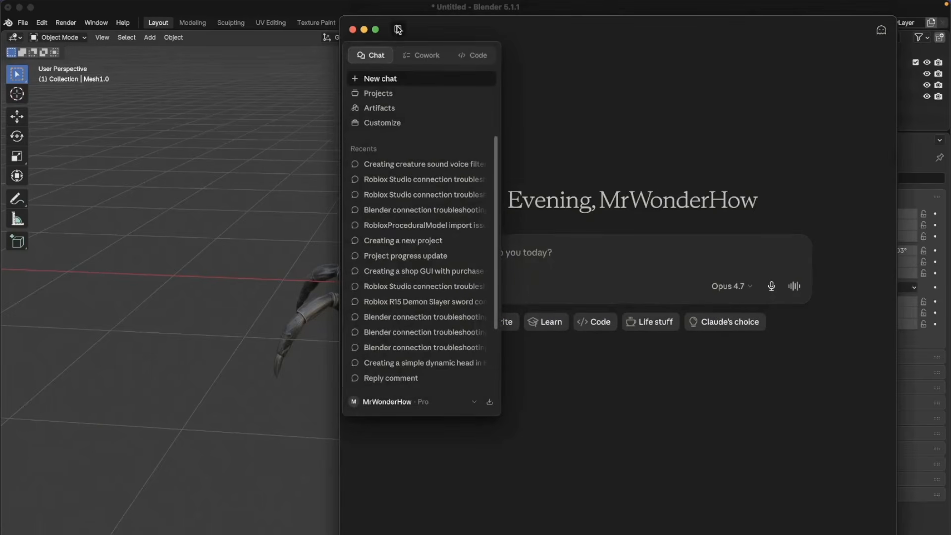
{"action": "left_click", "coordinate": [398, 30]}
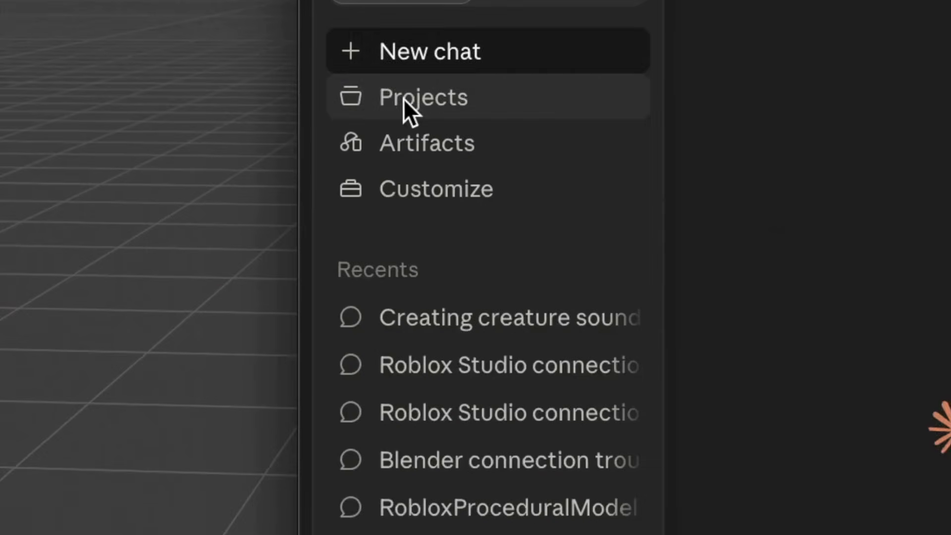
{"action": "left_click", "coordinate": [360, 93]}
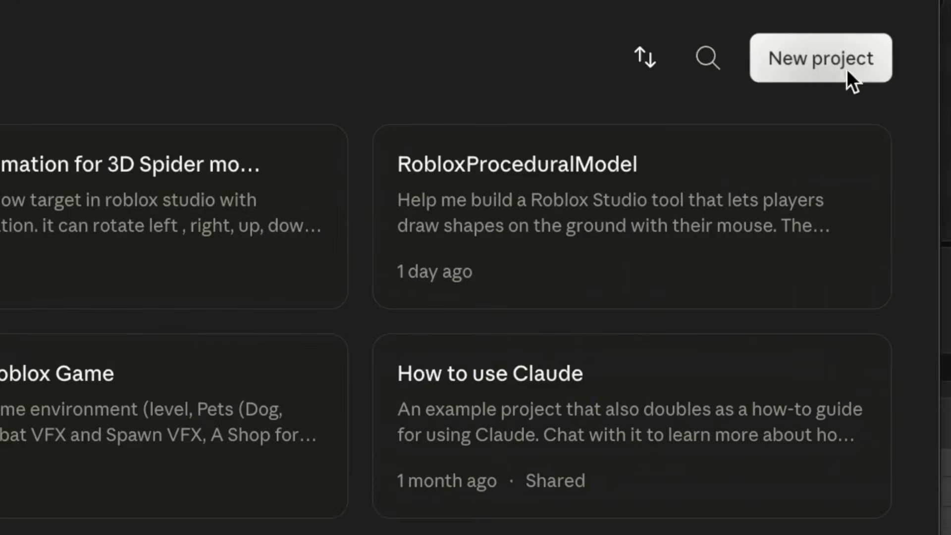
{"action": "left_click", "coordinate": [823, 60]}
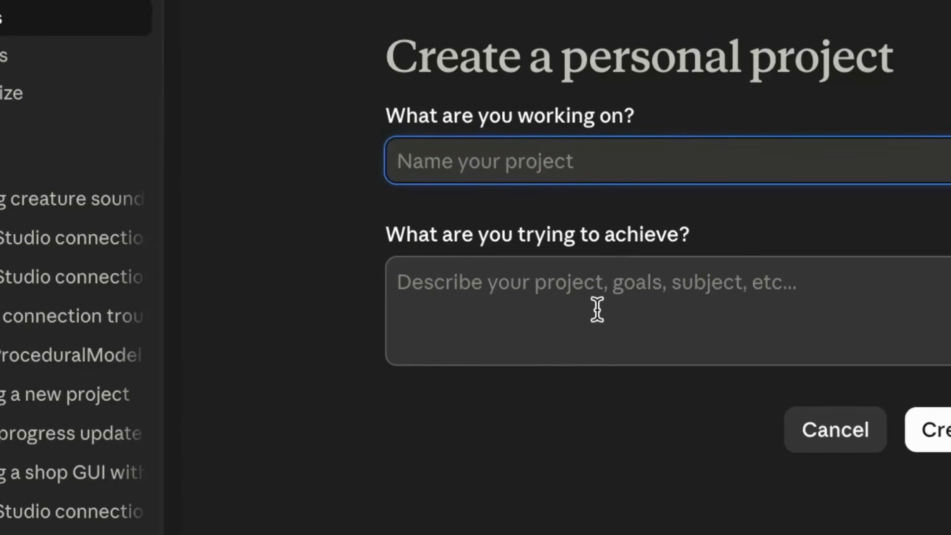
{"action": "type", "text": "SpiderProceduralAnimationMove"}
{"action": "left_click", "coordinate": [465, 305]}
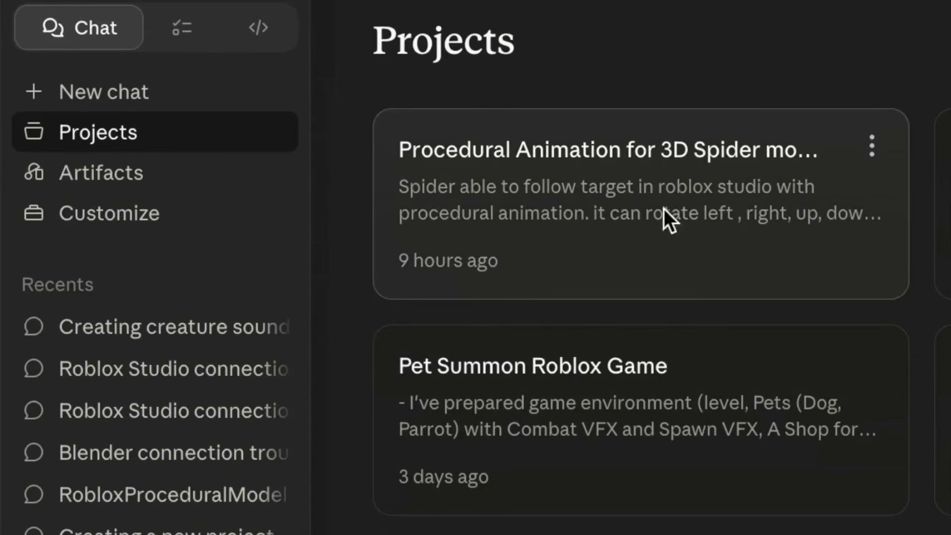
- Open the existing project "Procedural Animation for 3D Spider model in Roblox Studio."
{"action": "left_click", "coordinate": [685, 211]}
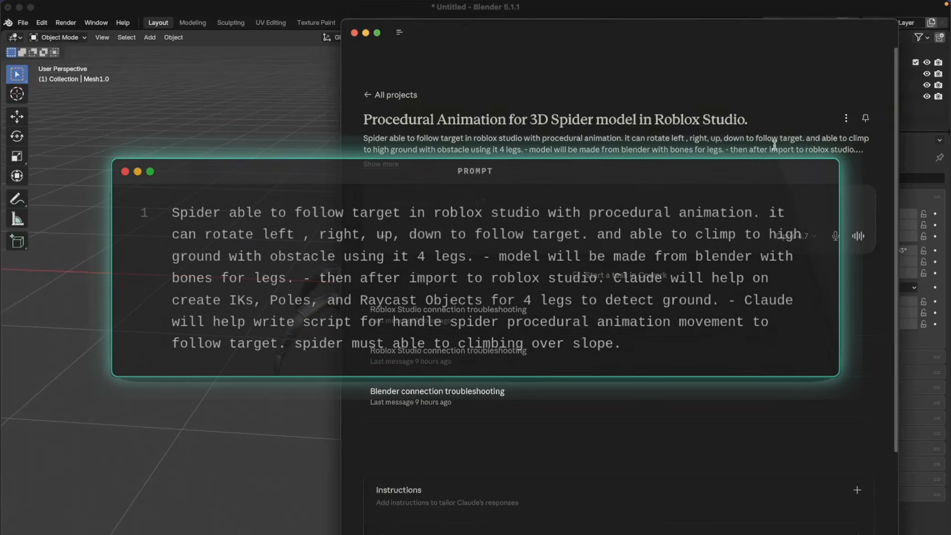
- Expand the project description and examine its requirements for Blender bones, IKs, Poles, Raycast Objects and the movement script
{"action": "left_click", "coordinate": [381, 164]}
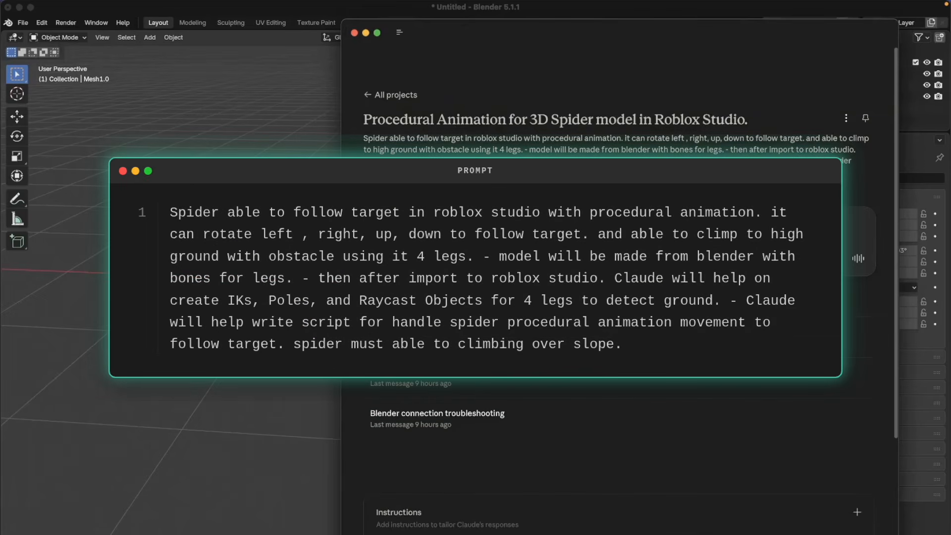
{"action": "left_click_drag", "start_coordinate": [666, 165], "coordinate": [170, 114]}
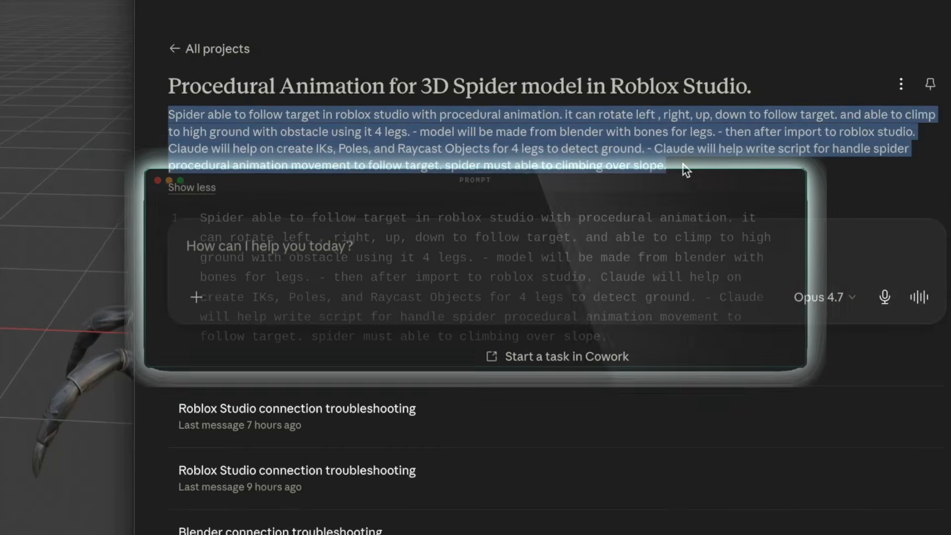
{"action": "left_click", "coordinate": [686, 169]}
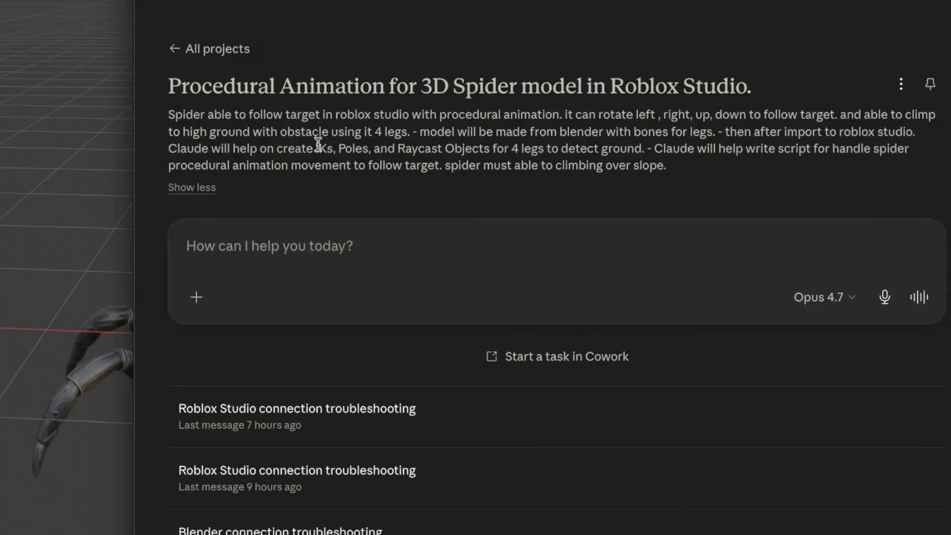
{"action": "left_click_drag", "start_coordinate": [307, 130], "coordinate": [913, 130]}
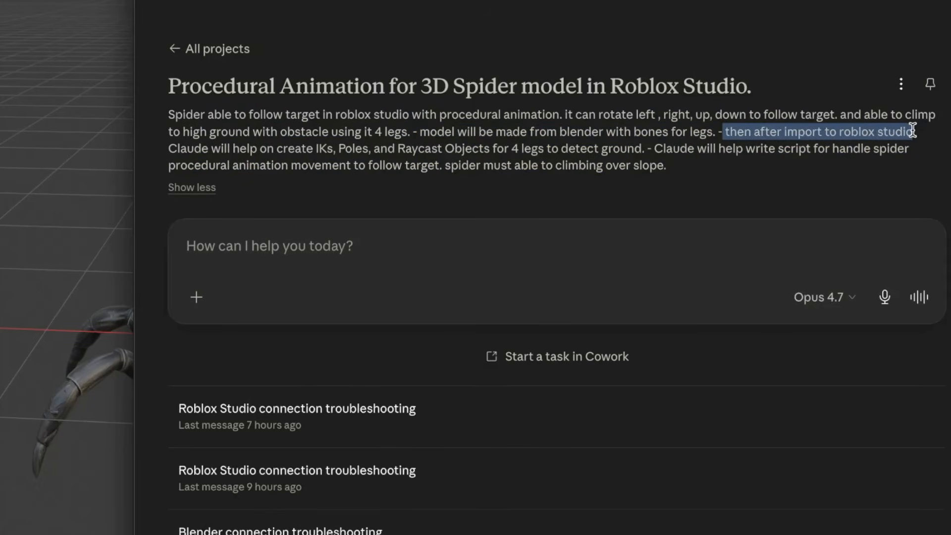
{"action": "left_click", "coordinate": [168, 148]}
{"action": "left_click_drag", "start_coordinate": [343, 152], "coordinate": [369, 153]}
{"action": "left_click", "coordinate": [369, 154]}
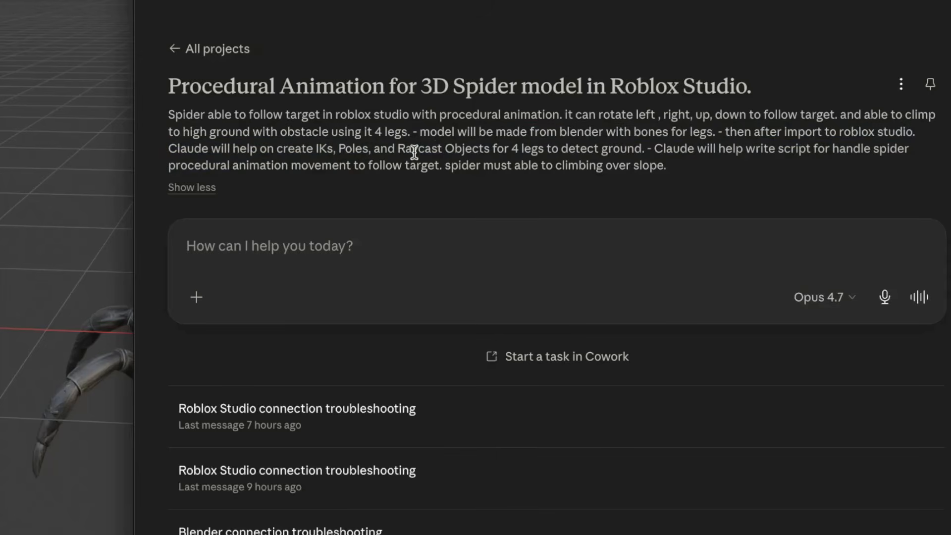
{"action": "double_click", "coordinate": [474, 150]}
- Ask Claude to check the connection to Blender, then review the request "add bones to it. and auto weight."
{"action": "left_click", "coordinate": [221, 246]}
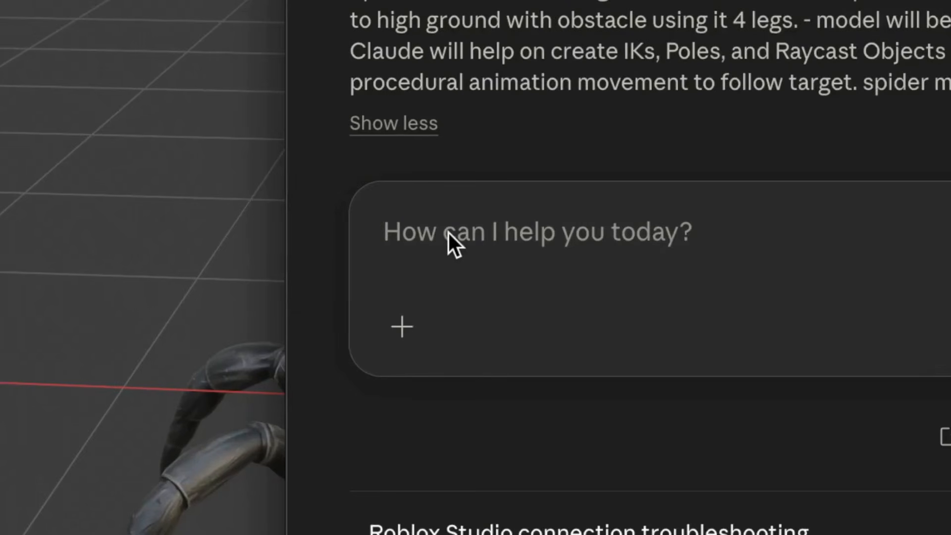
{"action": "type", "text": "Check co"}
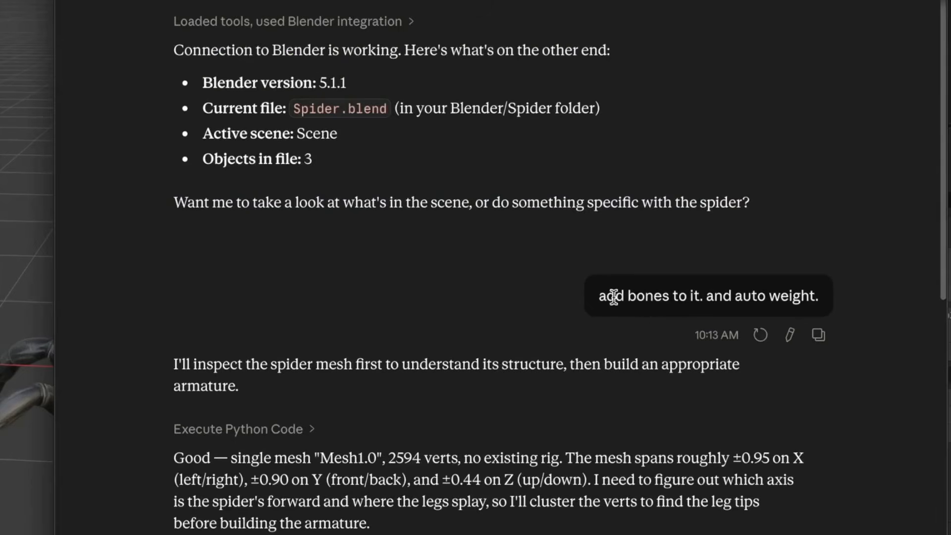
{"action": "left_click_drag", "start_coordinate": [599, 296], "coordinate": [817, 293]}
{"action": "left_click", "coordinate": [691, 328]}
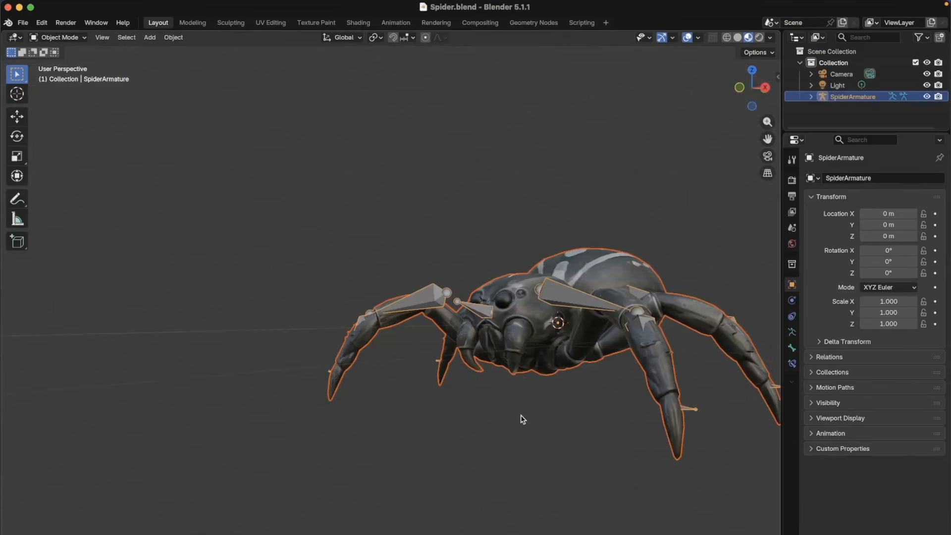
- In Blender, examine the generated SpiderArmature from several angles, checking how its bones sit against the spider mesh
{"action": "scroll", "coordinate": [512, 419], "scroll_direction": "left", "scroll_amount": 10}
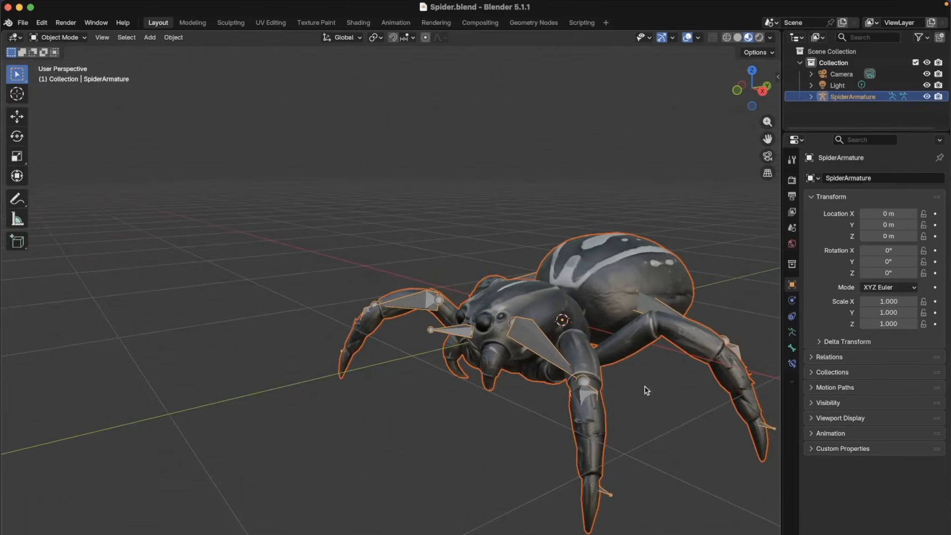
{"action": "scroll", "coordinate": [647, 389], "scroll_direction": "left", "scroll_amount": 10}
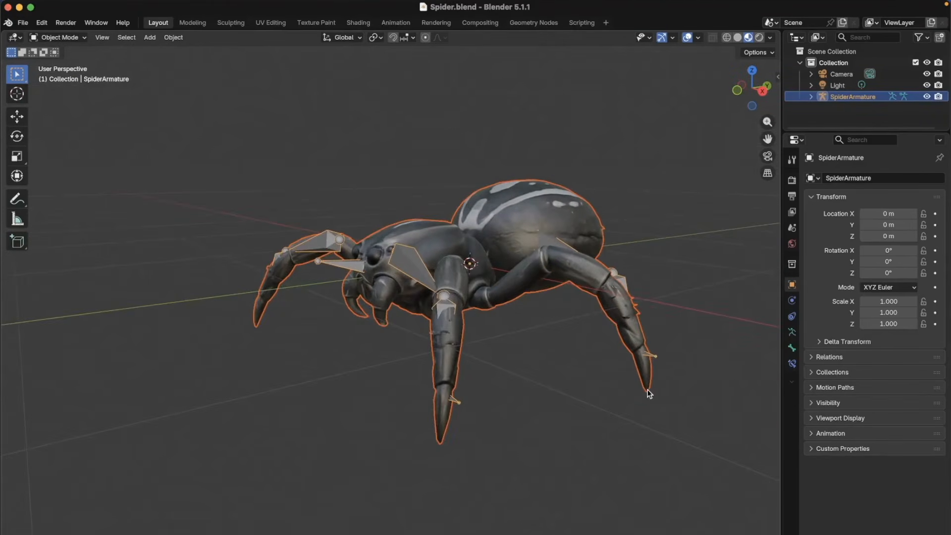
{"action": "left_click", "coordinate": [529, 376]}
{"action": "scroll", "coordinate": [541, 382], "scroll_direction": "left", "scroll_amount": 10}
{"action": "scroll", "coordinate": [529, 364], "scroll_direction": "right", "scroll_amount": 10}
{"action": "scroll", "coordinate": [528, 361], "scroll_direction": "right", "scroll_amount": 5}
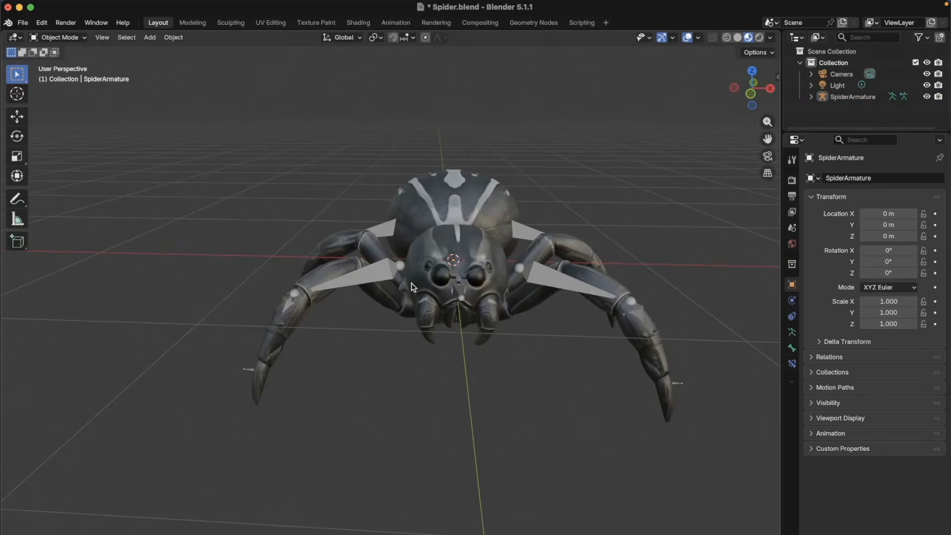
{"action": "left_click", "coordinate": [382, 277]}
{"action": "scroll", "coordinate": [545, 364], "scroll_direction": "left", "scroll_amount": 5}
{"action": "left_click", "coordinate": [572, 291]}
{"action": "scroll", "coordinate": [590, 326], "scroll_direction": "left", "scroll_amount": 3}
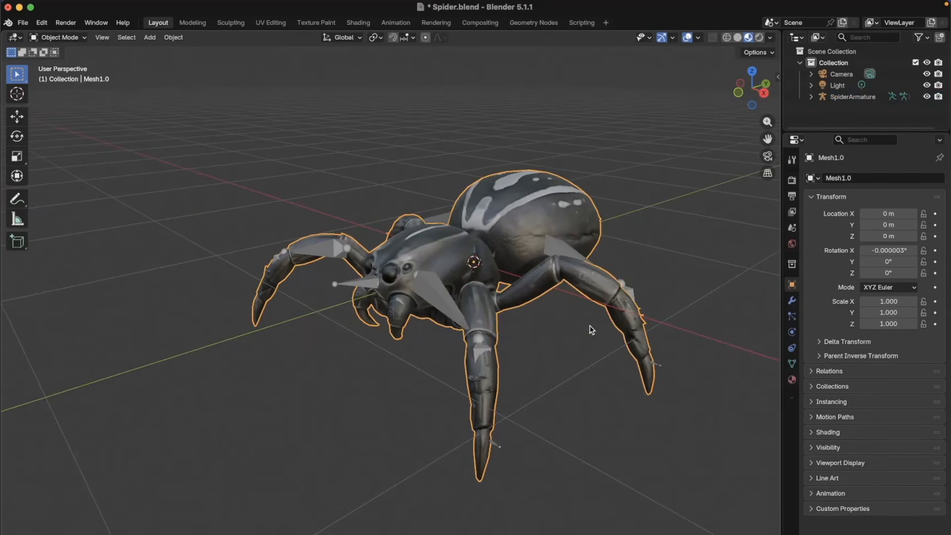
{"action": "left_click", "coordinate": [505, 345]}
{"action": "scroll", "coordinate": [506, 345], "scroll_direction": "up", "scroll_amount": 5}
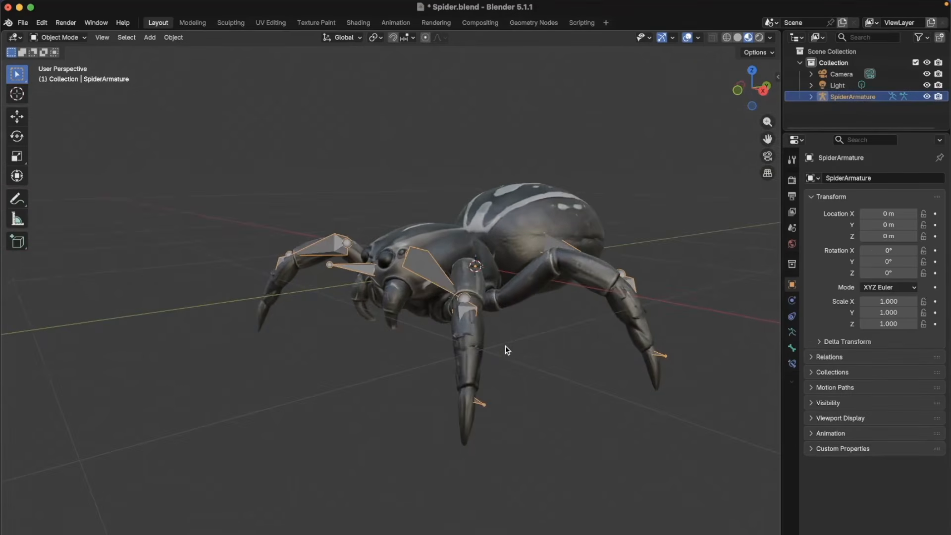
{"action": "scroll", "coordinate": [505, 345], "scroll_direction": "right", "scroll_amount": 5}
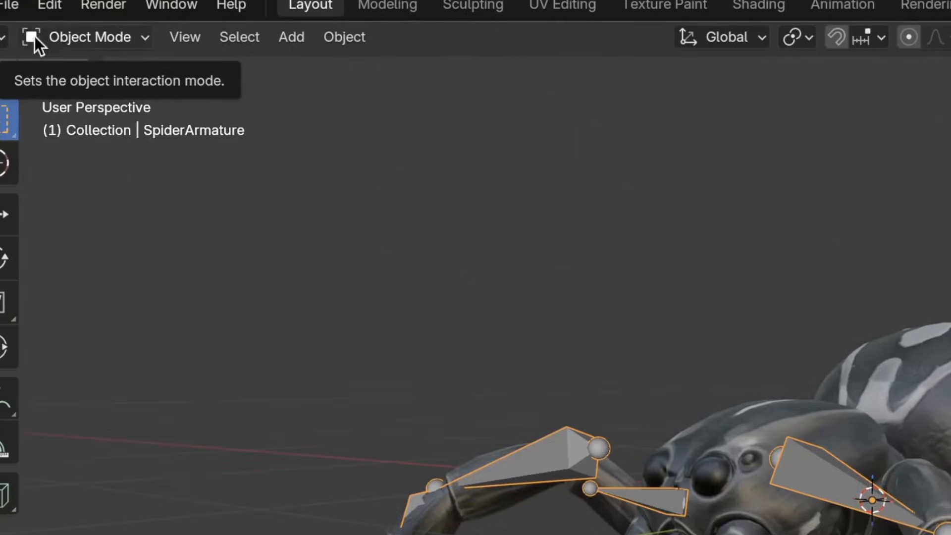
- Switch SpiderArmature to Pose Mode and try rotating Leg_FR_Upper and another leg bone to test the mesh weights
{"action": "left_click", "coordinate": [46, 39]}
{"action": "left_click", "coordinate": [58, 75]}
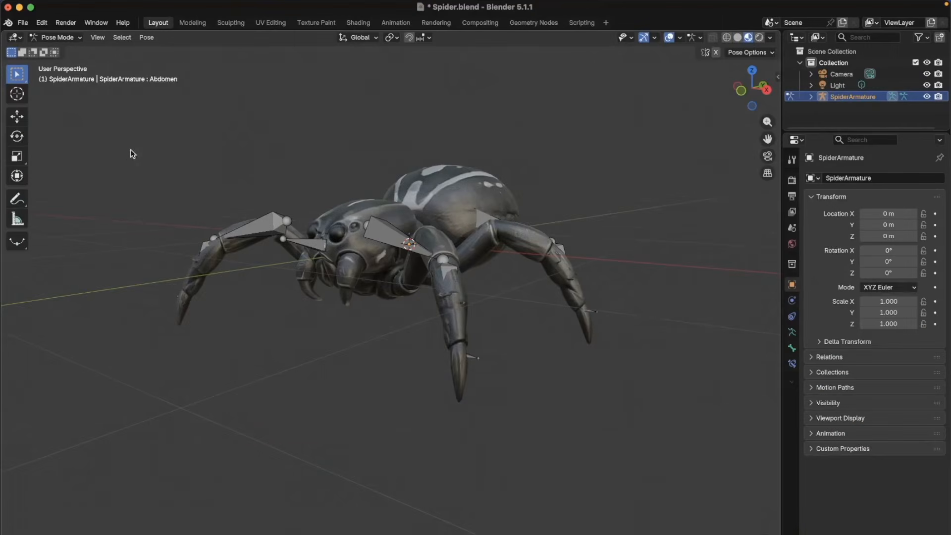
{"action": "left_click", "coordinate": [448, 270]}
{"action": "key", "text": "r"}
{"action": "key", "text": "r"}
{"action": "left_click", "coordinate": [517, 322]}
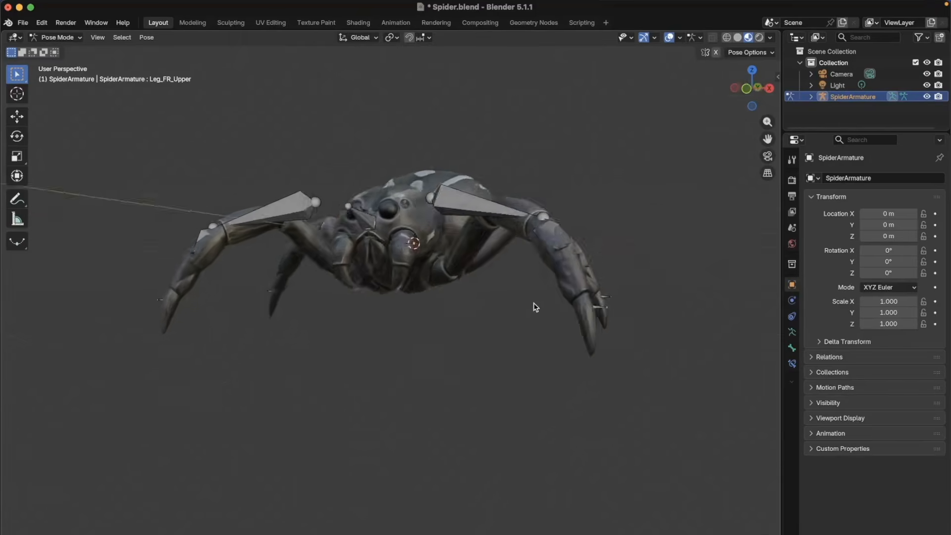
{"action": "scroll", "coordinate": [430, 374], "scroll_direction": "left", "scroll_amount": 8}
{"action": "left_click", "coordinate": [543, 277]}
{"action": "key", "text": "r"}
{"action": "left_click", "coordinate": [510, 335]}
- Try rotating the Leg_BL_Lower and Abdomen bones to test how the spider mesh follows them
{"action": "scroll", "coordinate": [509, 335], "scroll_direction": "right", "scroll_amount": 8}
{"action": "left_click", "coordinate": [415, 293]}
{"action": "key", "text": "r"}
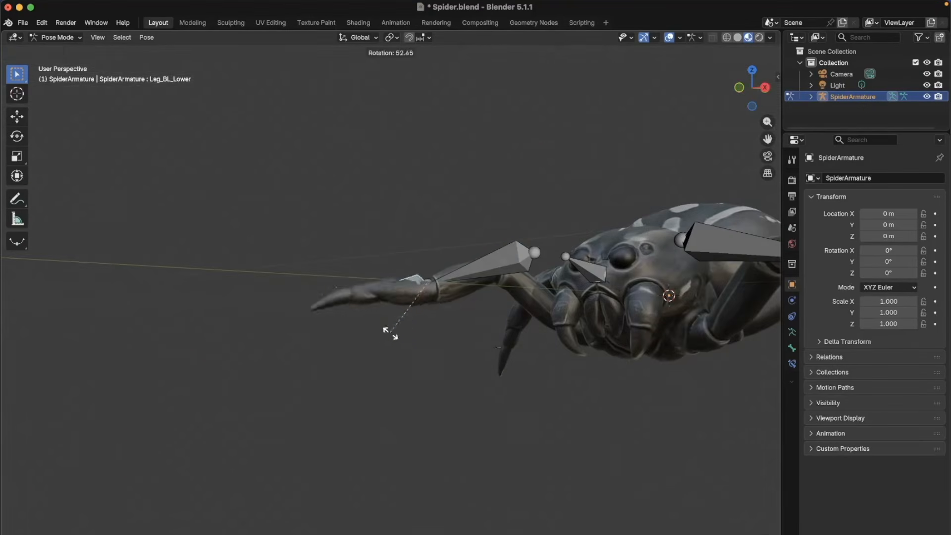
{"action": "left_click", "coordinate": [421, 347]}
{"action": "scroll", "coordinate": [611, 361], "scroll_direction": "right", "scroll_amount": 8}
{"action": "left_click", "coordinate": [364, 237]}
{"action": "key", "text": "r"}
{"action": "left_click", "coordinate": [431, 312]}
{"action": "scroll", "coordinate": [433, 315], "scroll_direction": "left", "scroll_amount": 6}
{"action": "left_click", "coordinate": [442, 369]}
{"action": "scroll", "coordinate": [442, 370], "scroll_direction": "right", "scroll_amount": 10}
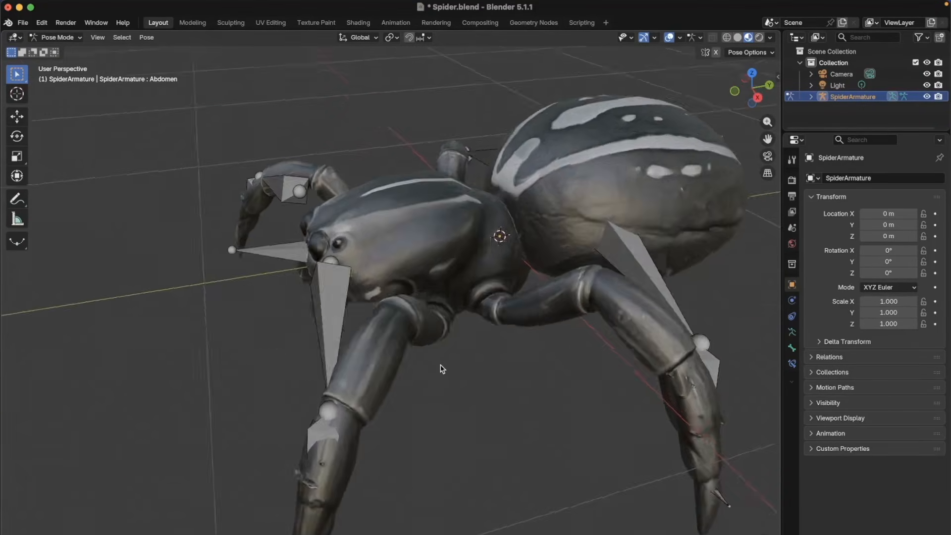
{"action": "scroll", "coordinate": [443, 369], "scroll_direction": "left", "scroll_amount": 10}
- Return to Object Mode and select both the spider mesh and SpiderArmature
{"action": "left_click", "coordinate": [35, 38]}
{"action": "left_click", "coordinate": [52, 50]}
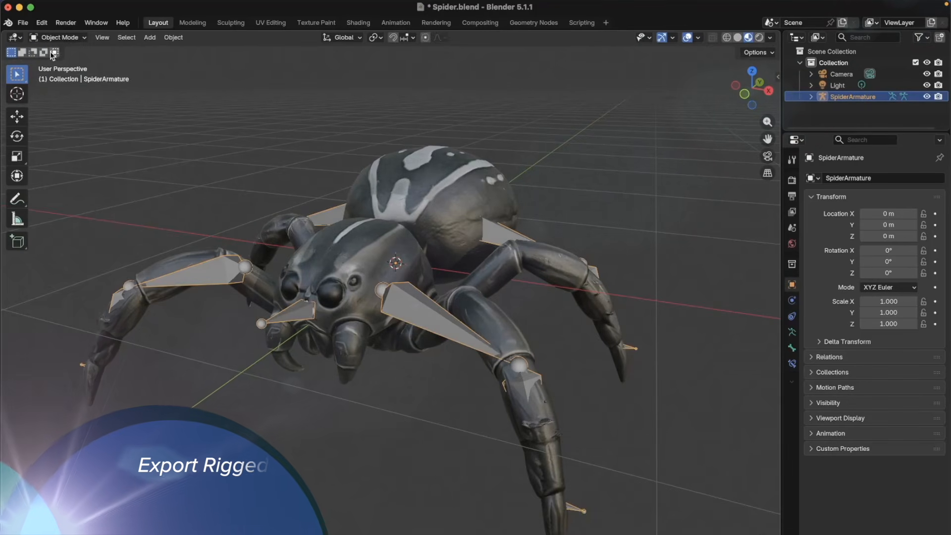
{"action": "left_click", "coordinate": [413, 198]}
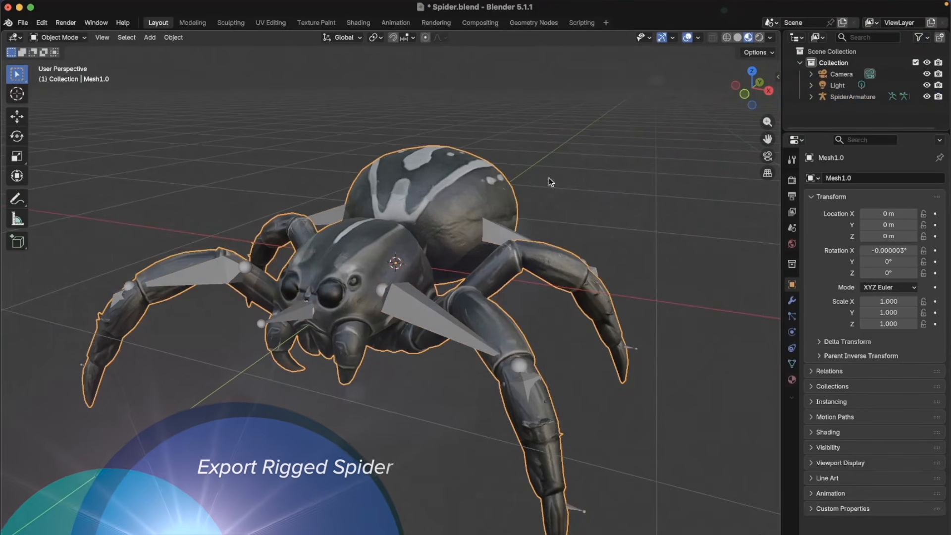
{"action": "left_click", "coordinate": [409, 304]}
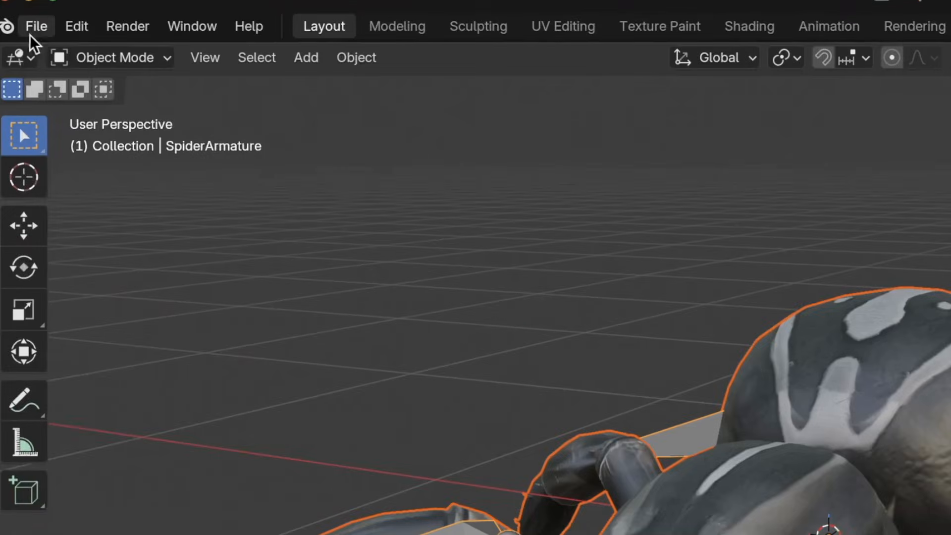
- Start an FBX export with Path Mode set to Copy and textures embedded
{"action": "left_click", "coordinate": [21, 23]}
{"action": "mouse_move", "coordinate": [69, 198]}
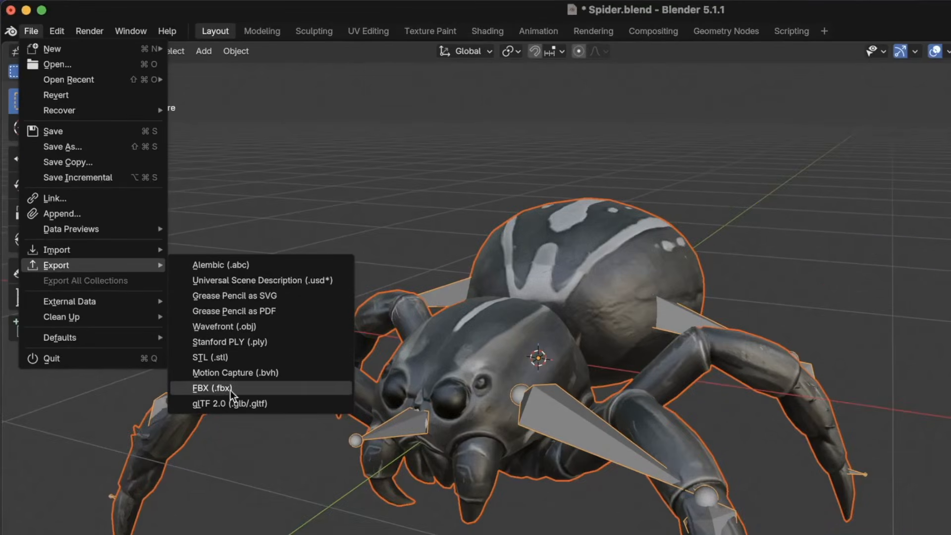
{"action": "left_click", "coordinate": [230, 391]}
{"action": "left_click", "coordinate": [616, 145]}
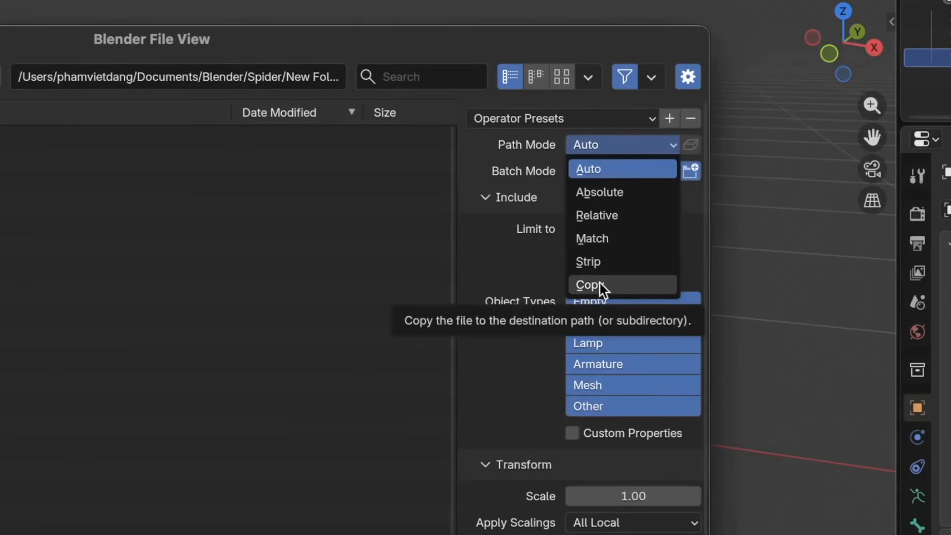
{"action": "left_click", "coordinate": [599, 281]}
{"action": "left_click", "coordinate": [692, 145]}
- Limit the FBX export to selected objects and confirm a transform scale of 1.0
{"action": "left_click", "coordinate": [574, 230]}
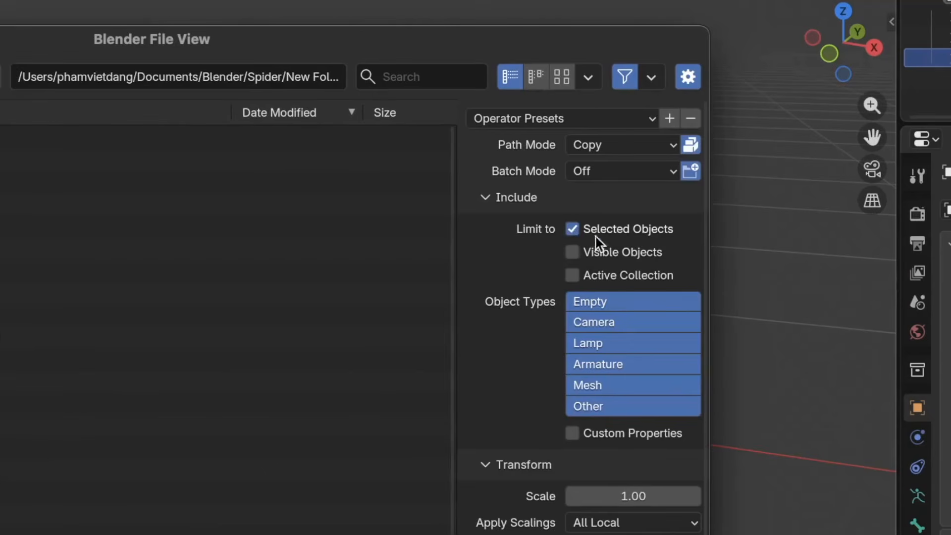
{"action": "scroll", "coordinate": [513, 370], "scroll_direction": "down", "scroll_amount": 4}
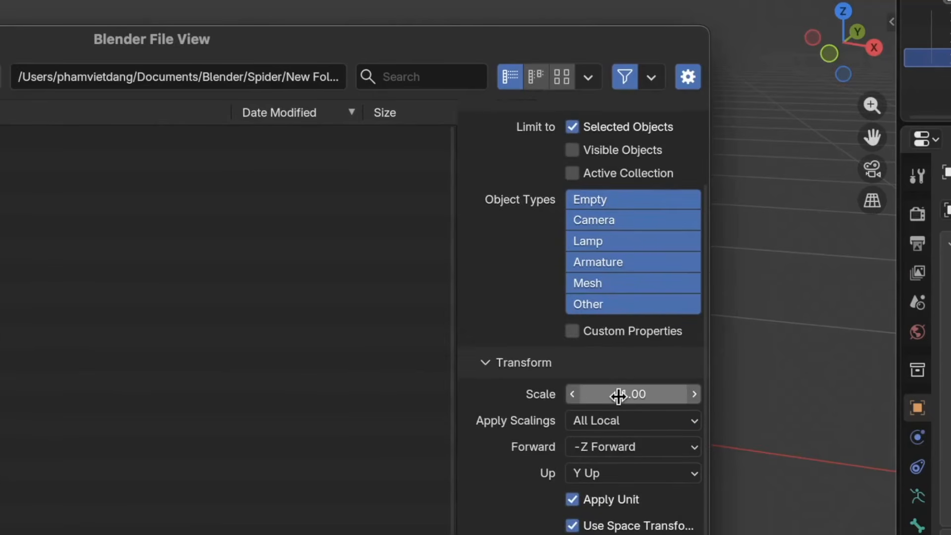
{"action": "left_click", "coordinate": [618, 395]}
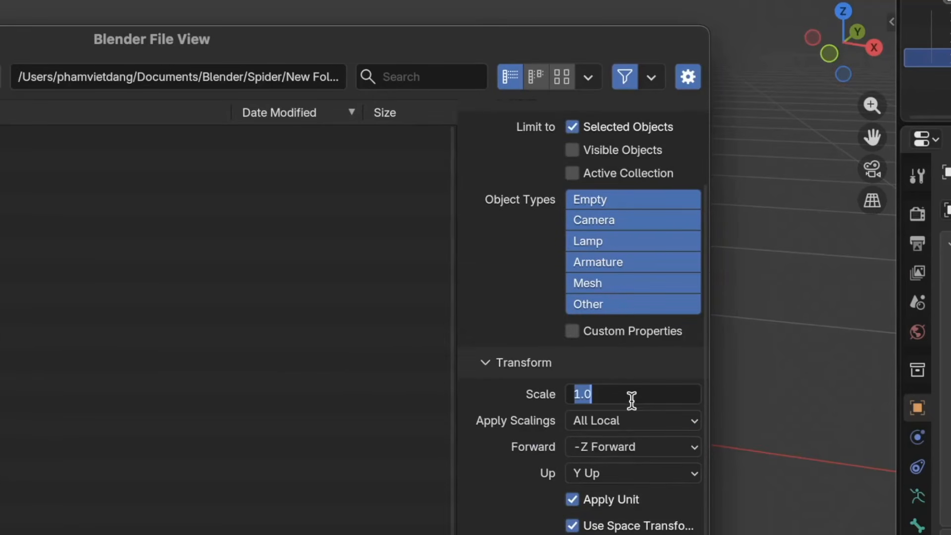
{"action": "key", "text": "Return"}
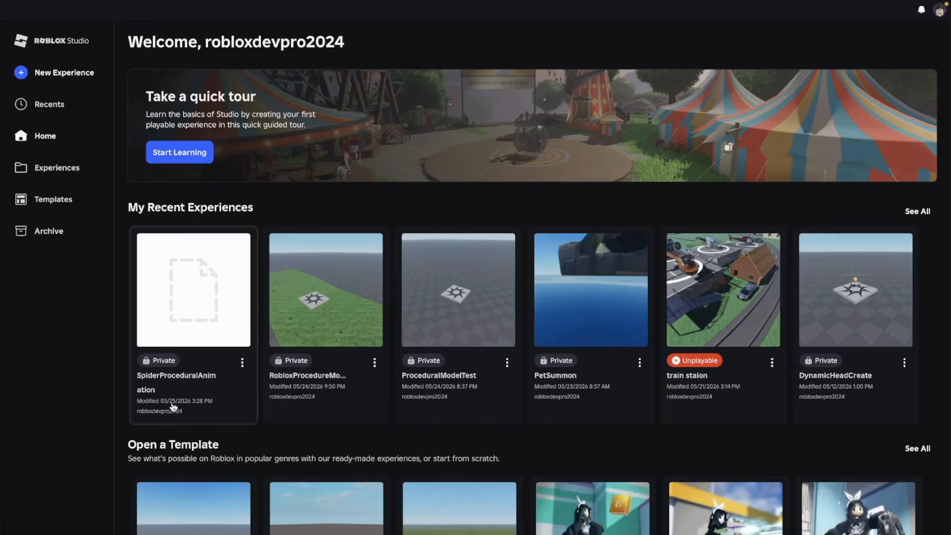
- In Roblox Studio, create a place from the Baseplate template and load Spider.fbx from New Folder into the 3D importer
{"action": "scroll", "coordinate": [173, 406], "scroll_direction": "down", "scroll_amount": 4}
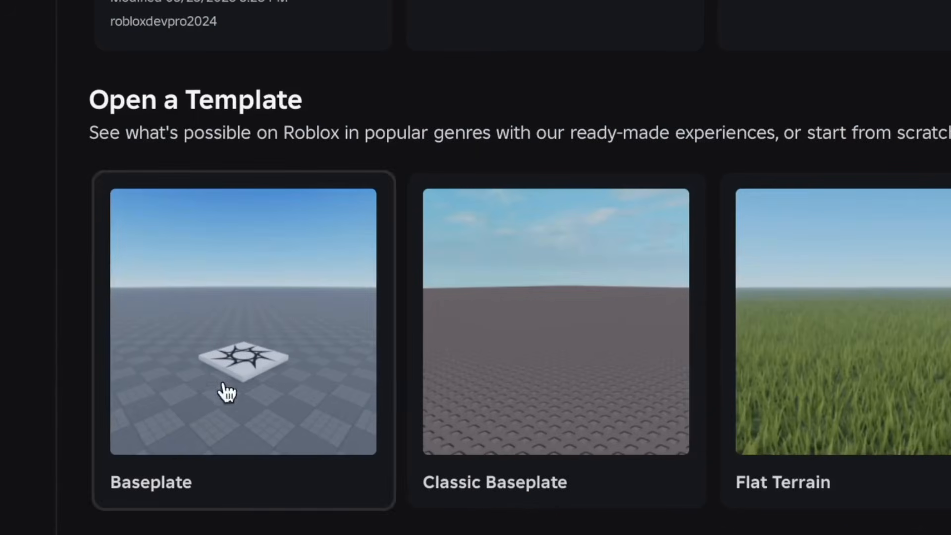
{"action": "left_click", "coordinate": [218, 366]}
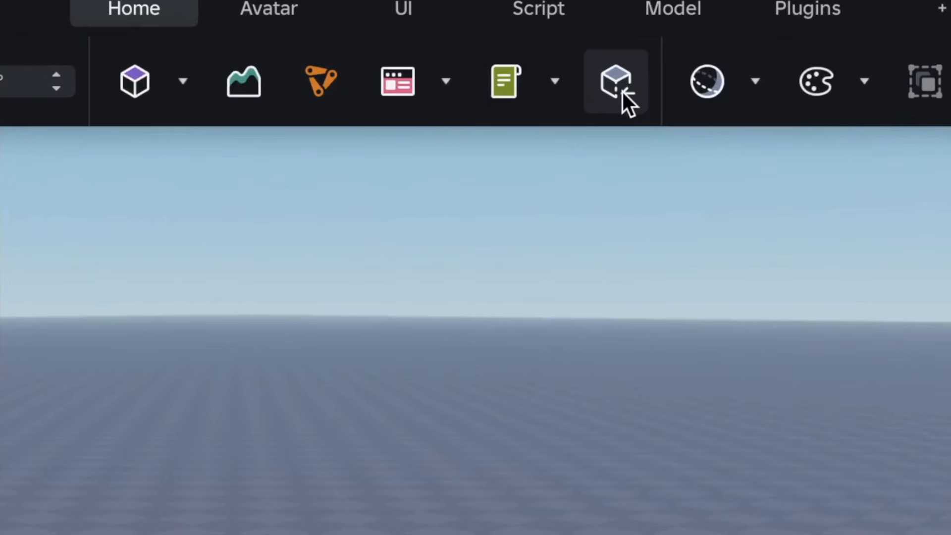
{"action": "left_click", "coordinate": [623, 92]}
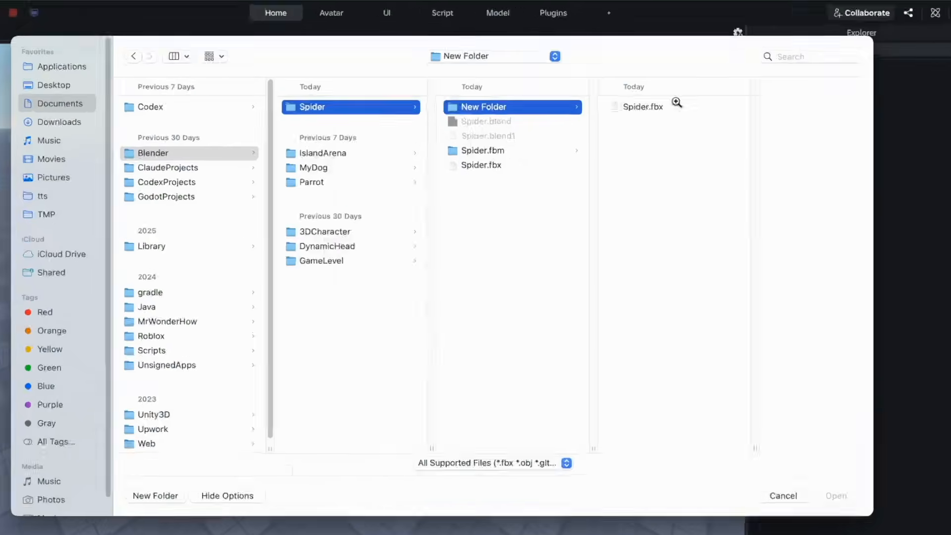
{"action": "left_click", "coordinate": [663, 109]}
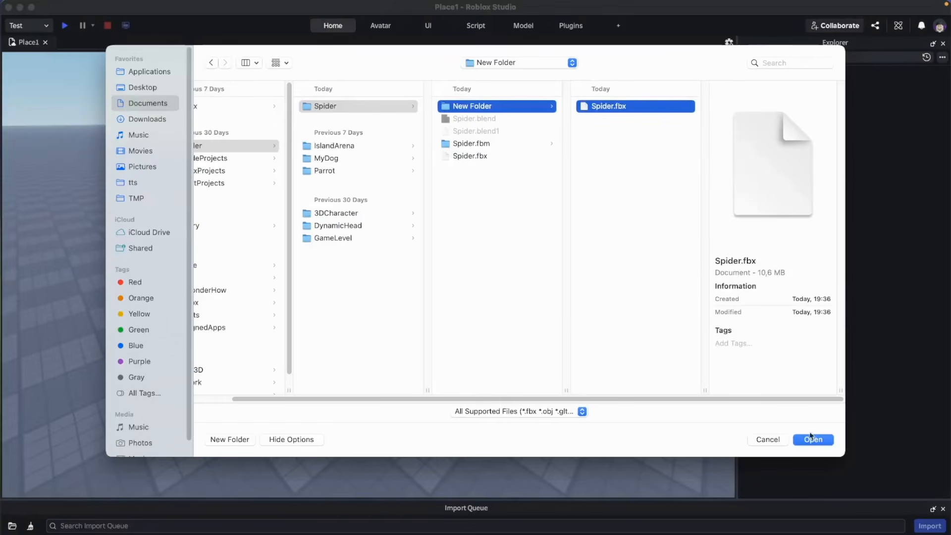
{"action": "left_click", "coordinate": [836, 496]}
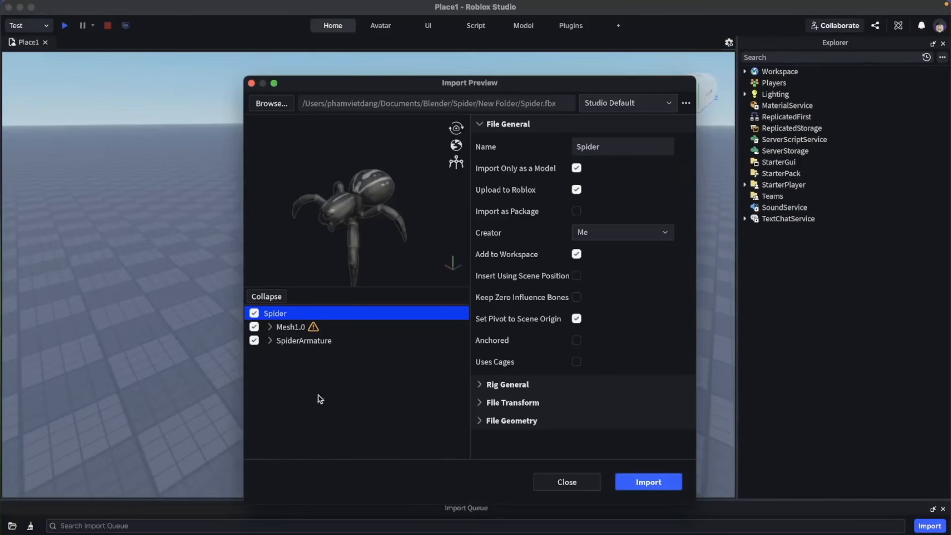
- Check the rig type under Rig General in the import preview and import the spider model
{"action": "left_click", "coordinate": [480, 385]}
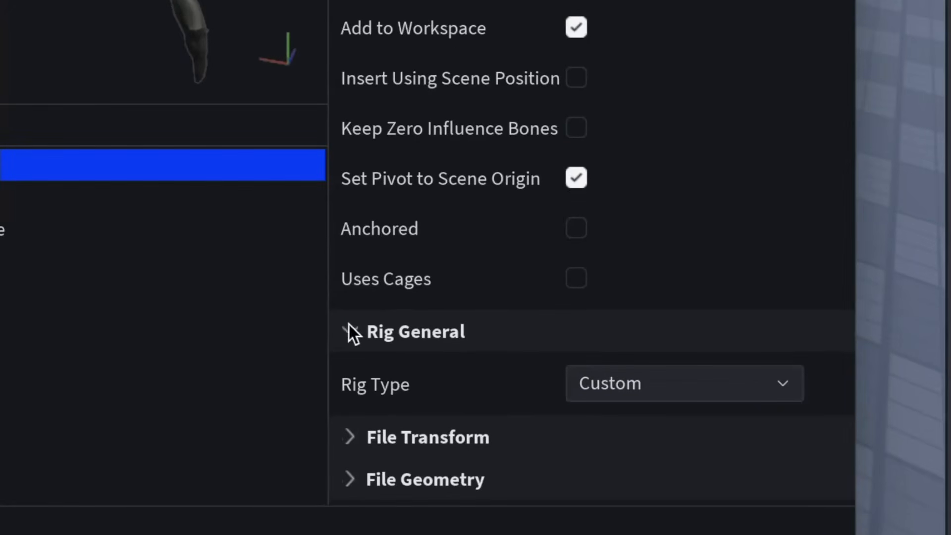
{"action": "left_click", "coordinate": [351, 332]}
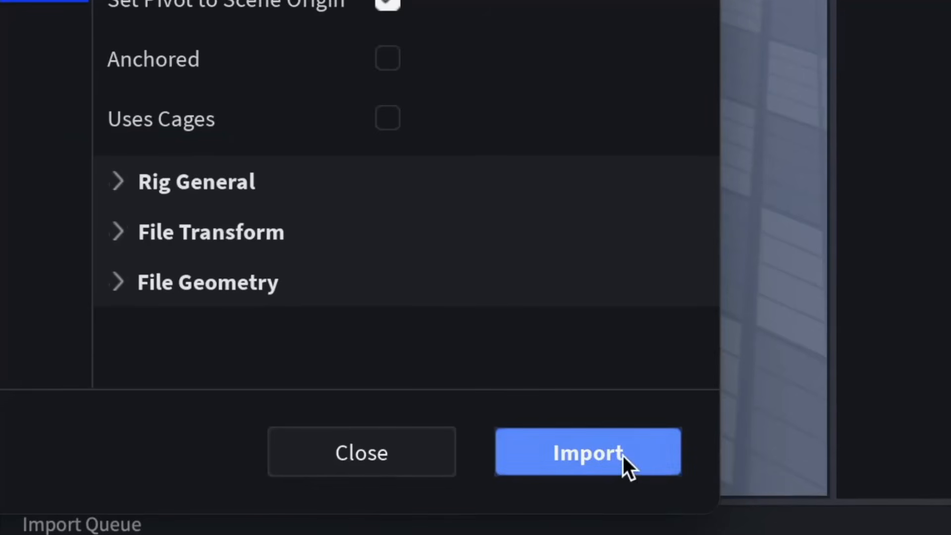
{"action": "left_click", "coordinate": [569, 468]}
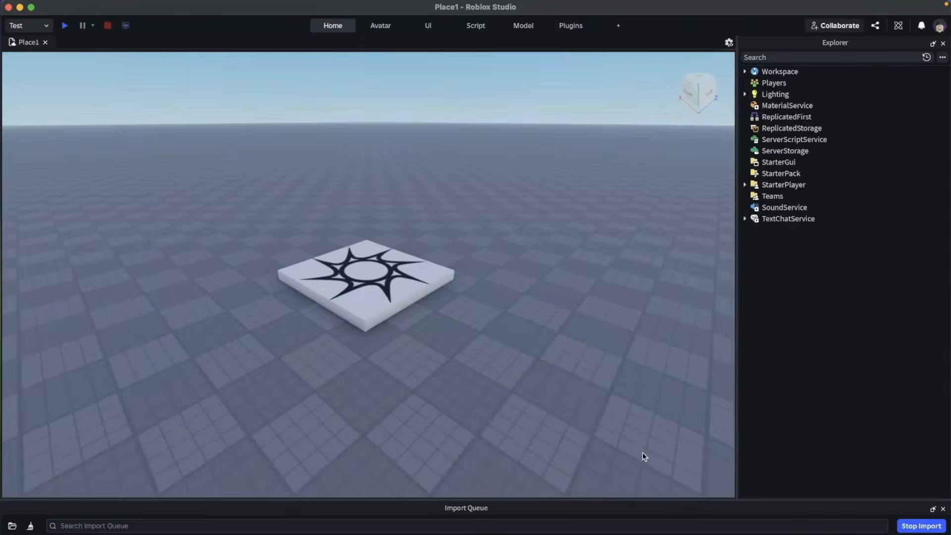
- Set the imported Spider model's scale to 5
{"action": "scroll", "coordinate": [846, 413], "scroll_direction": "down", "scroll_amount": 5}
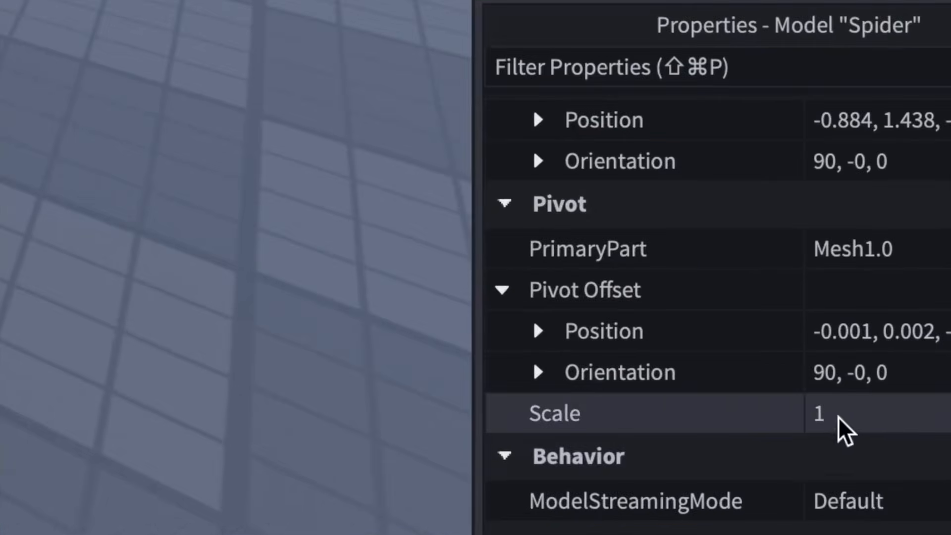
{"action": "left_click", "coordinate": [845, 431]}
{"action": "type", "text": "5"}
{"action": "key", "text": "Return"}
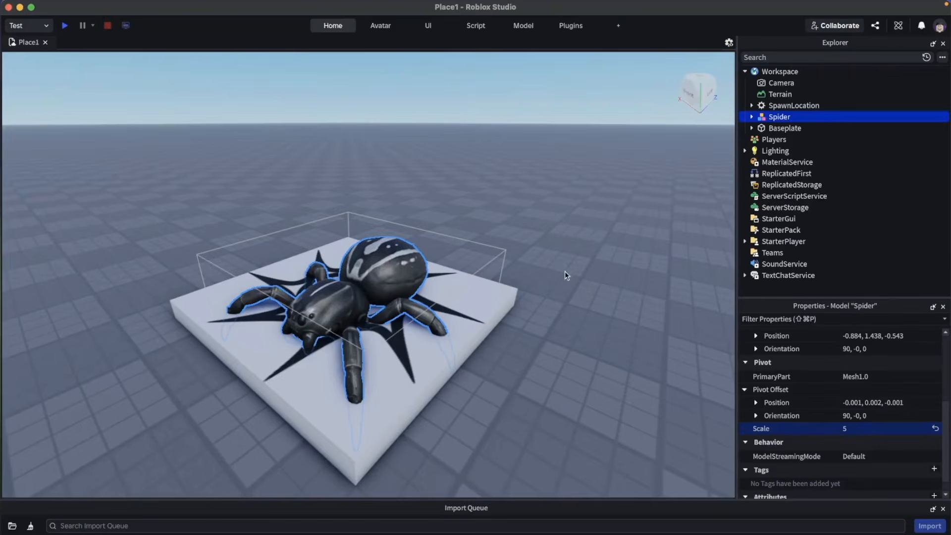
- Move the Spider model straight up so that its legs stand on top of the spawn platform
{"action": "left_click", "coordinate": [566, 276]}
{"action": "left_click", "coordinate": [508, 279]}
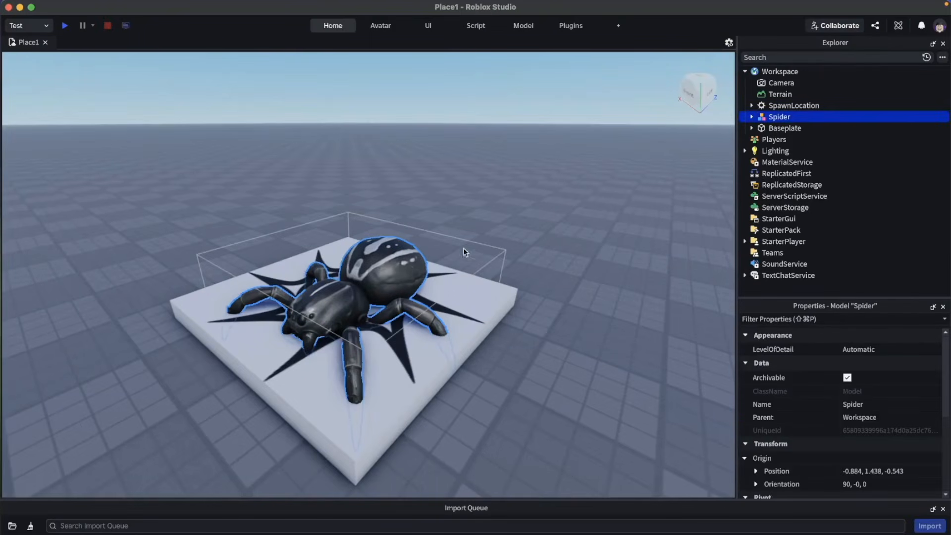
{"action": "key", "text": "super+2"}
{"action": "left_click_drag", "start_coordinate": [351, 198], "coordinate": [352, 160]}
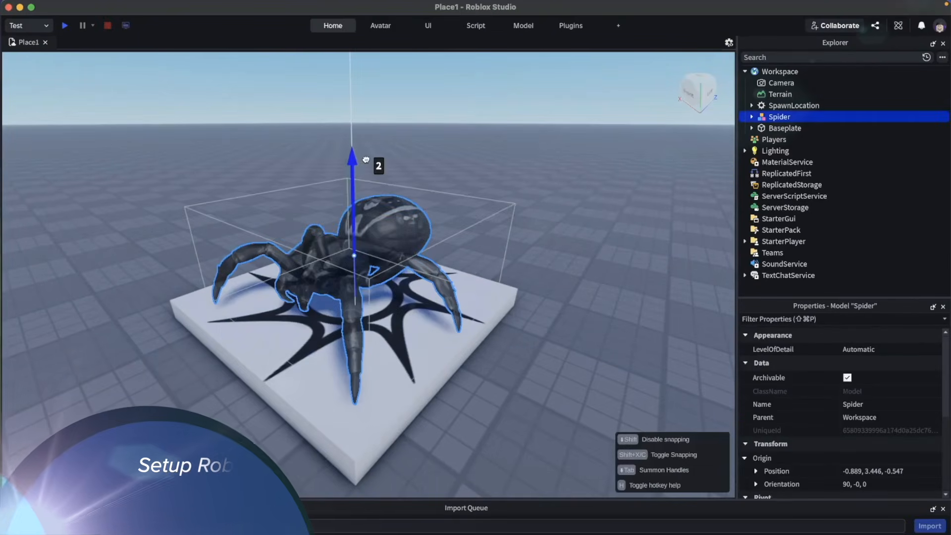
{"action": "left_click", "coordinate": [544, 338]}
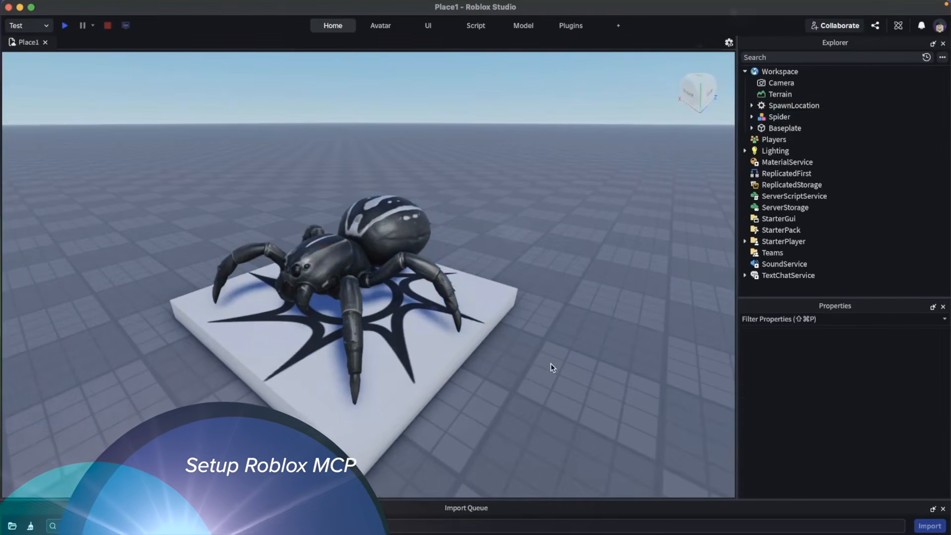
- Inspect the scaled spider from the front, both up close and from farther away
{"action": "scroll", "coordinate": [519, 402], "scroll_direction": "up", "scroll_amount": 2}
{"action": "right_click_drag", "start_coordinate": [520, 404], "coordinate": [518, 400]}
{"action": "scroll", "coordinate": [518, 402], "scroll_direction": "up", "scroll_amount": 4}
{"action": "scroll", "coordinate": [519, 400], "scroll_direction": "up", "scroll_amount": 3}
{"action": "scroll", "coordinate": [517, 399], "scroll_direction": "down", "scroll_amount": 6}
{"action": "scroll", "coordinate": [518, 403], "scroll_direction": "up", "scroll_amount": 4}
{"action": "scroll", "coordinate": [518, 401], "scroll_direction": "down", "scroll_amount": 4}
{"action": "scroll", "coordinate": [518, 400], "scroll_direction": "up", "scroll_amount": 2}
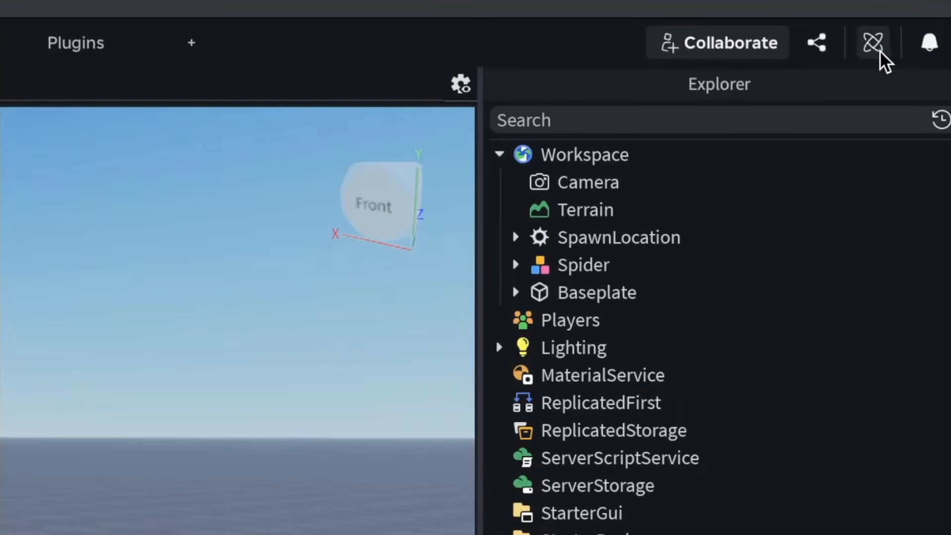
- Open the Assistant's MCP server settings and check the Studio MCP server and Claude Desktop connection options
{"action": "left_click", "coordinate": [881, 52]}
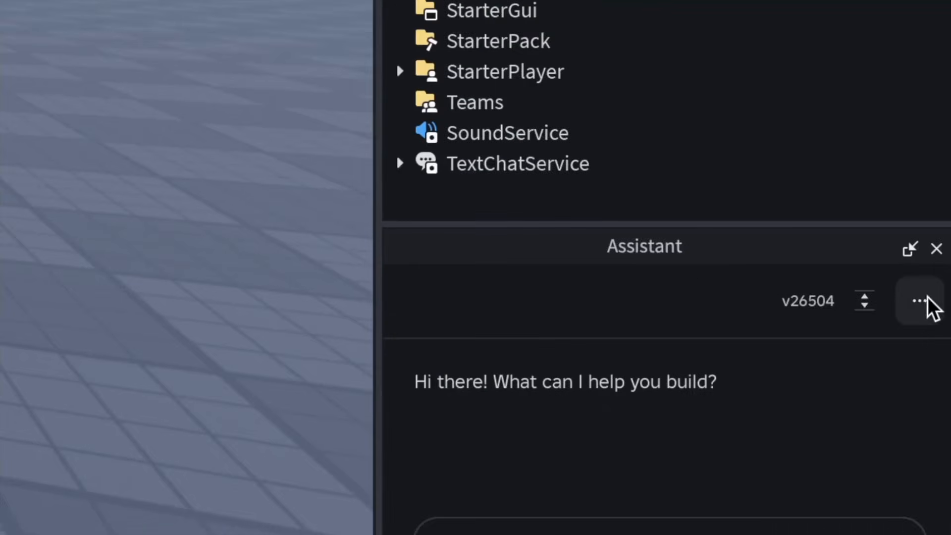
{"action": "left_click", "coordinate": [938, 326]}
{"action": "left_click", "coordinate": [902, 379]}
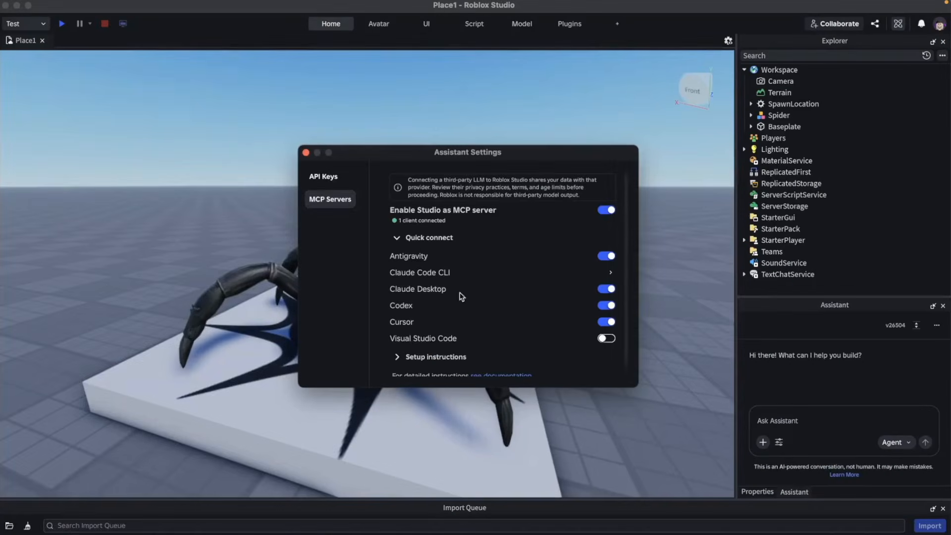
{"action": "left_click", "coordinate": [311, 156]}
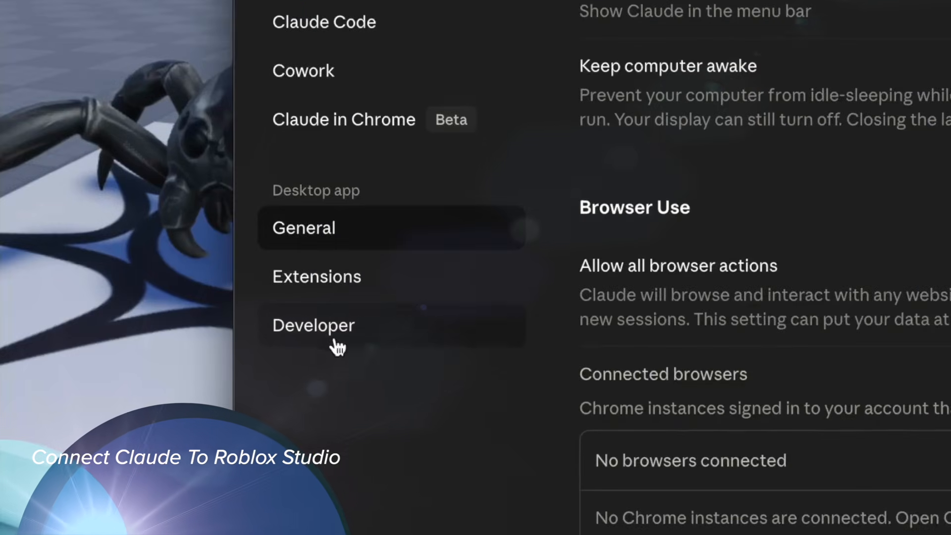
- In Claude's developer settings, check the Roblox_Studio server and open claude_desktop_config.json in a code editor
{"action": "left_click", "coordinate": [336, 343]}
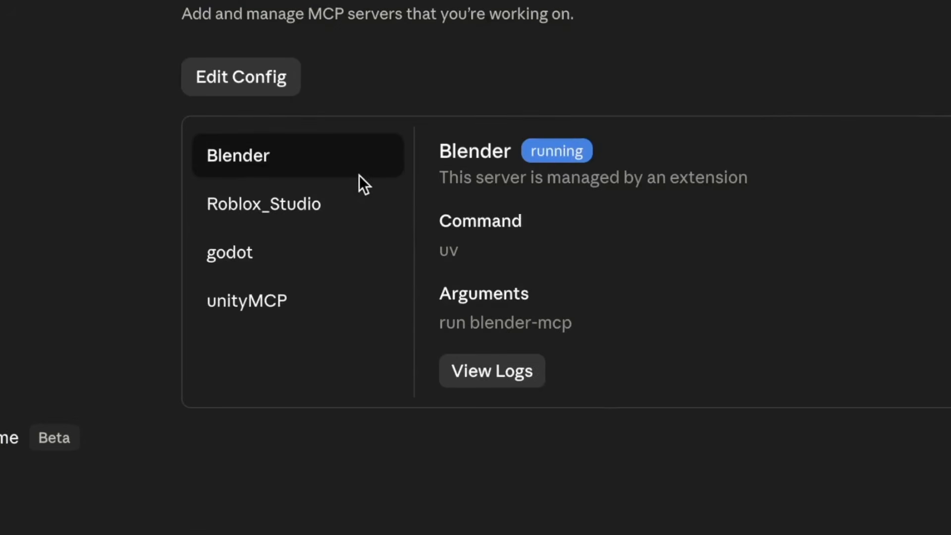
{"action": "left_click", "coordinate": [265, 208]}
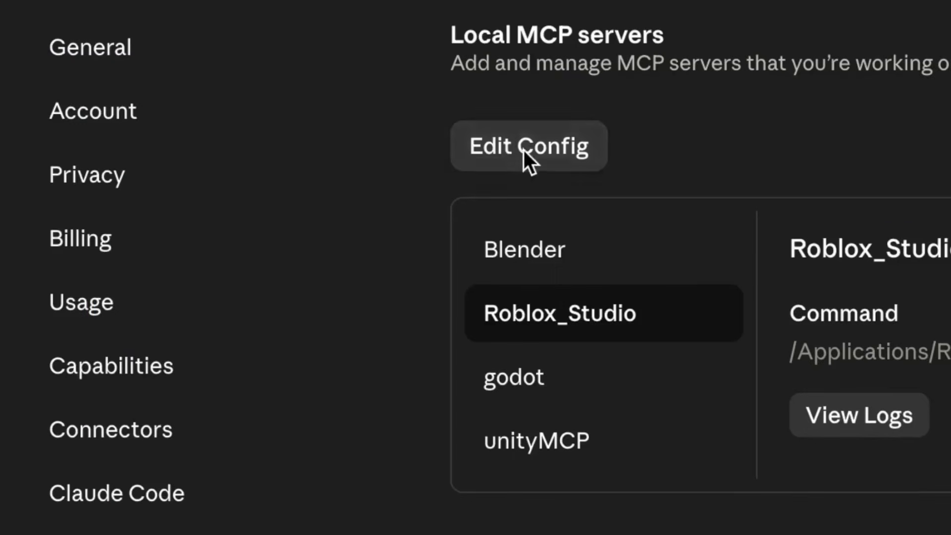
{"action": "left_click", "coordinate": [524, 150]}
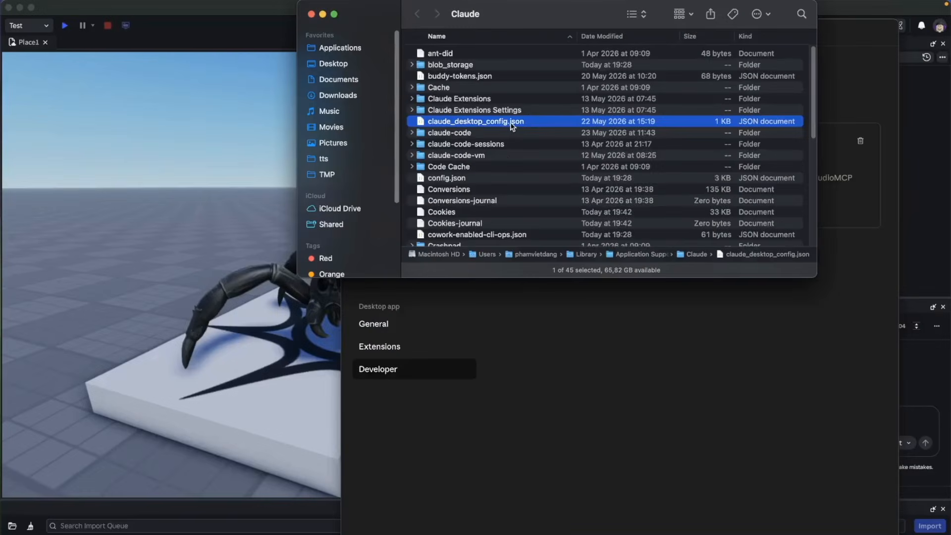
{"action": "right_click", "coordinate": [545, 121]}
{"action": "mouse_move", "coordinate": [584, 142]}
{"action": "left_click", "coordinate": [733, 210]}
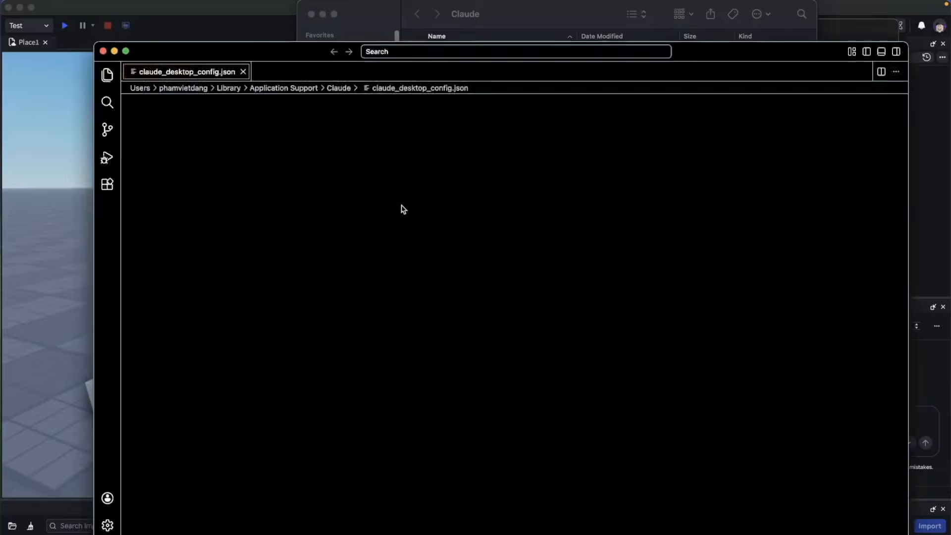
- Examine the Roblox_Studio entry and its command path under mcpServers in the config file
{"action": "double_click", "coordinate": [191, 124]}
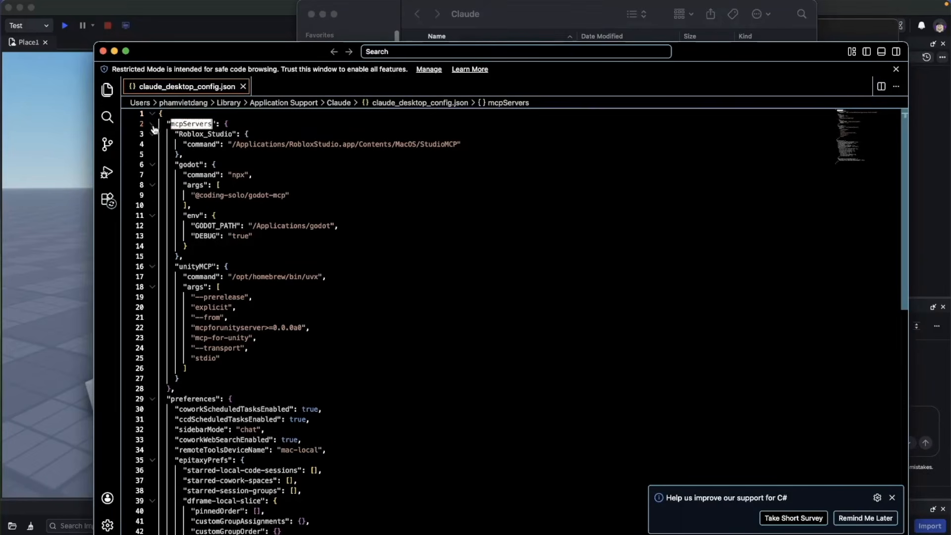
{"action": "double_click", "coordinate": [275, 146]}
{"action": "left_click", "coordinate": [254, 193]}
{"action": "left_click_drag", "start_coordinate": [215, 195], "coordinate": [204, 150]}
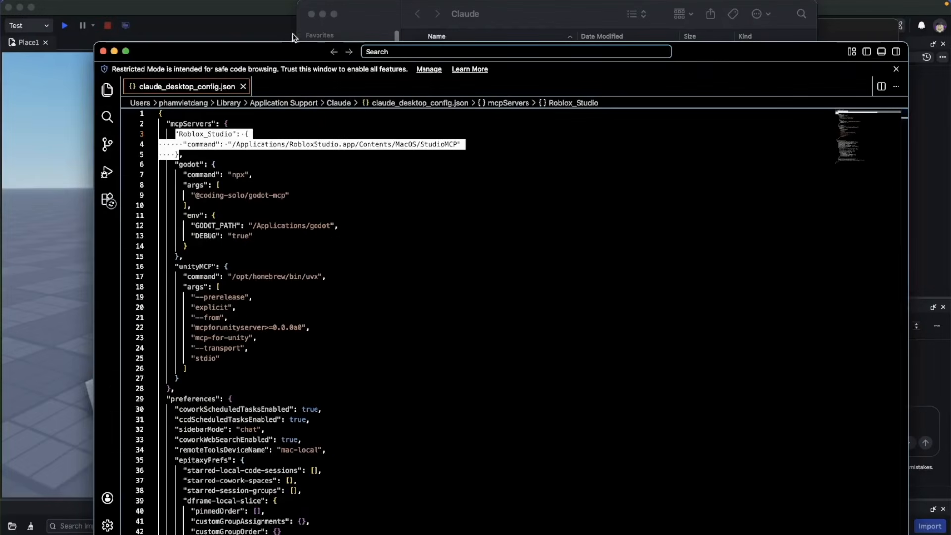
- Switch back to Roblox Studio and reopen the Assistant's MCP server settings
{"action": "left_click", "coordinate": [248, 12]}
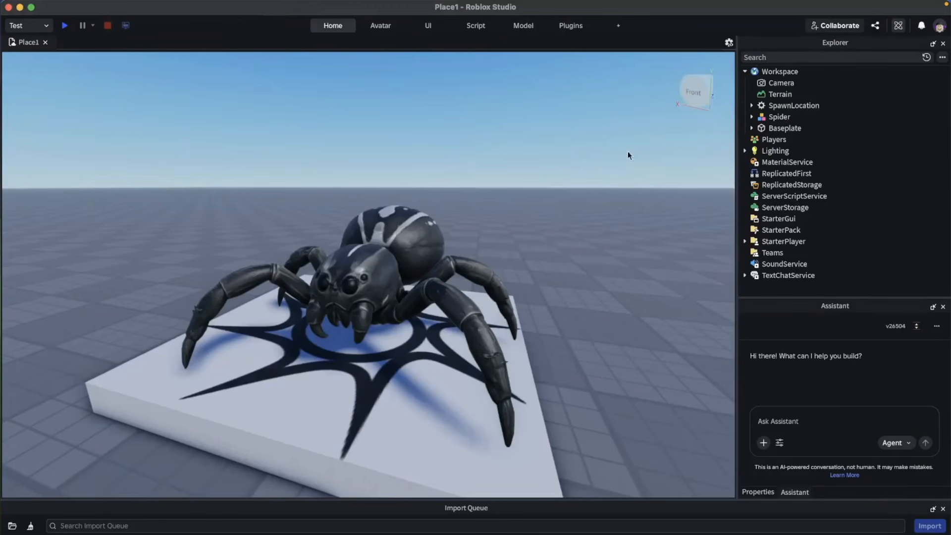
{"action": "left_click", "coordinate": [899, 30]}
{"action": "left_click", "coordinate": [898, 29]}
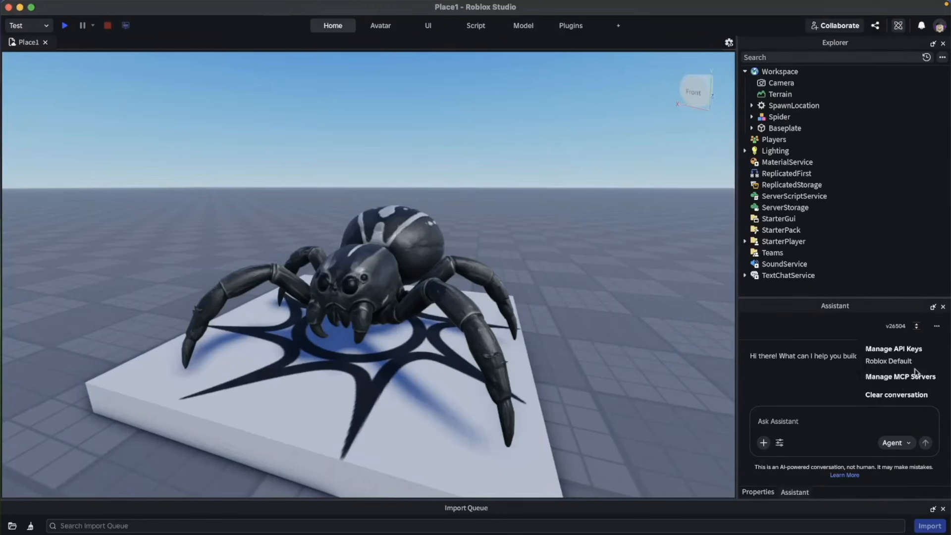
{"action": "left_click", "coordinate": [915, 375]}
{"action": "scroll", "coordinate": [413, 350], "scroll_direction": "down", "scroll_amount": 1}
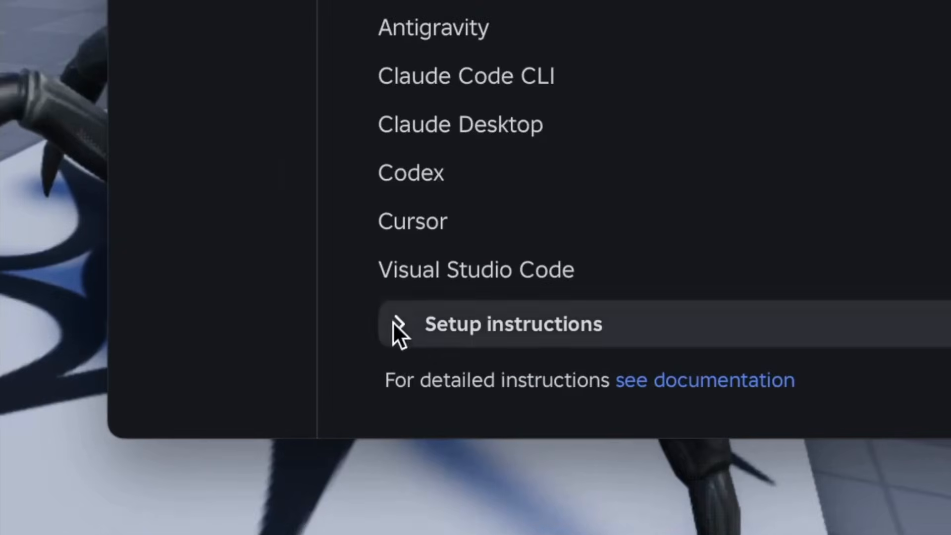
- Expand the JSON Configuration under Setup instructions and highlight the Roblox_Studio server code
{"action": "left_click", "coordinate": [400, 351]}
{"action": "scroll", "coordinate": [582, 352], "scroll_direction": "down", "scroll_amount": 3}
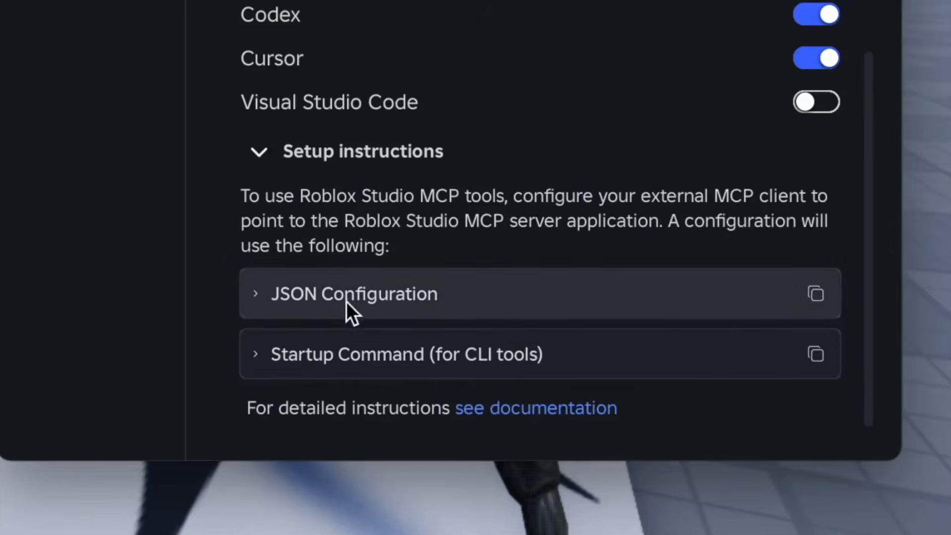
{"action": "left_click", "coordinate": [424, 317]}
{"action": "scroll", "coordinate": [304, 300], "scroll_direction": "down", "scroll_amount": 3}
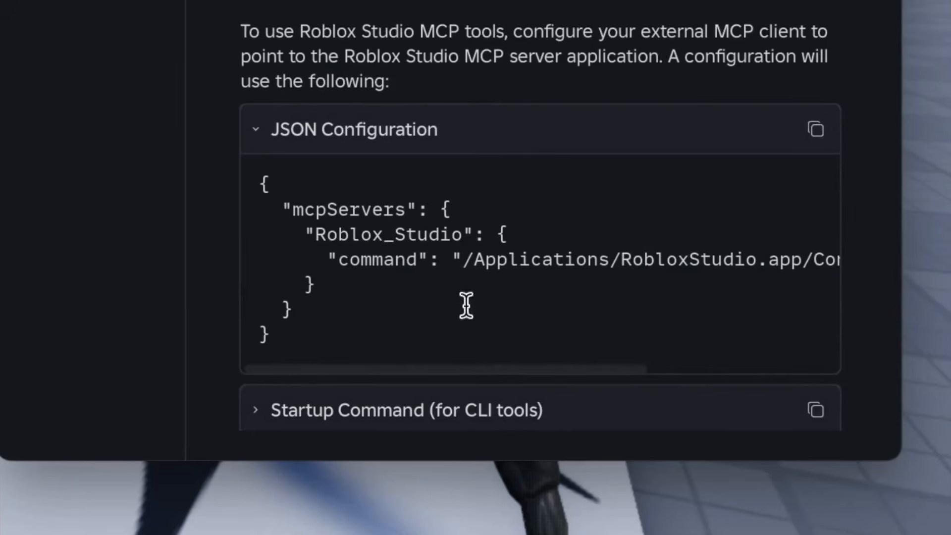
{"action": "left_click_drag", "start_coordinate": [321, 280], "coordinate": [293, 235]}
{"action": "left_click", "coordinate": [338, 311]}
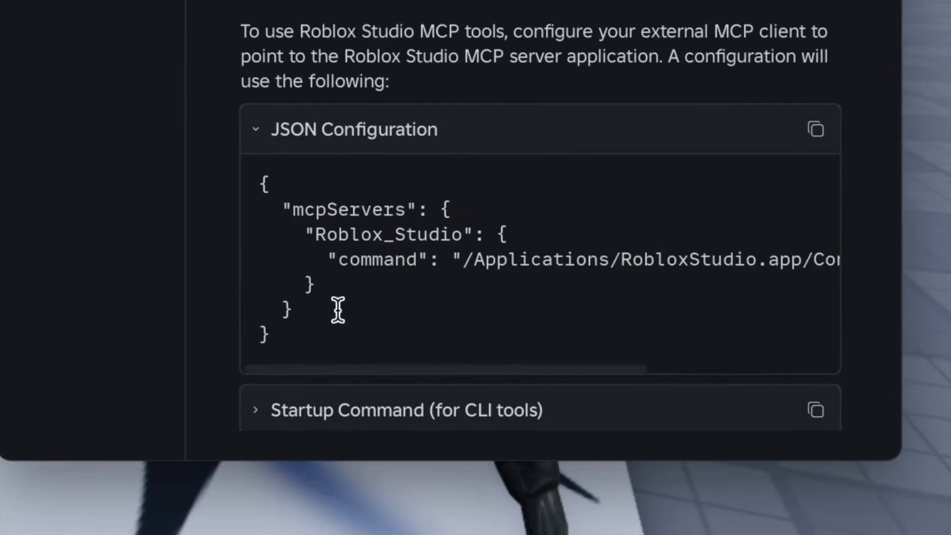
{"action": "left_click_drag", "start_coordinate": [308, 329], "coordinate": [260, 184]}
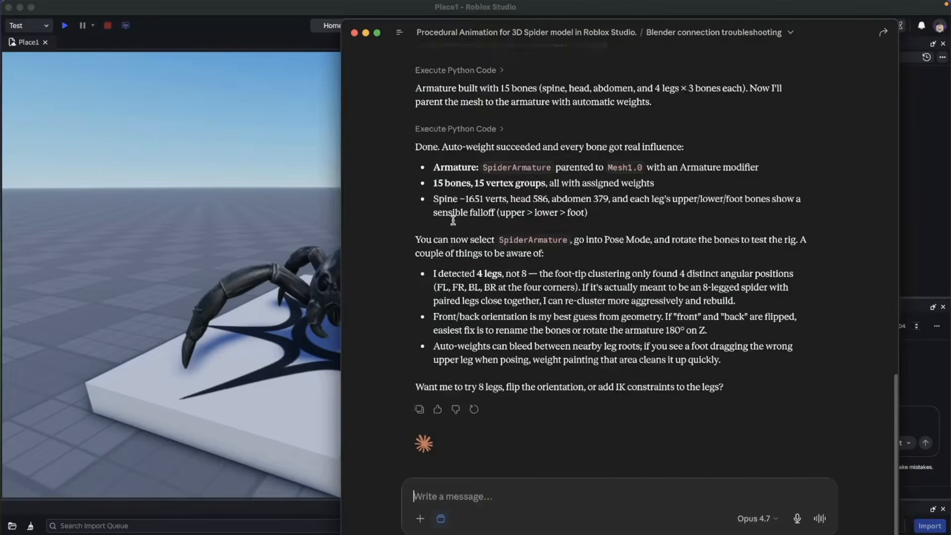
- In Claude, open the spider procedural animation project and its older "Roblox Studio connection troubleshooting" chat
{"action": "left_click", "coordinate": [399, 33]}
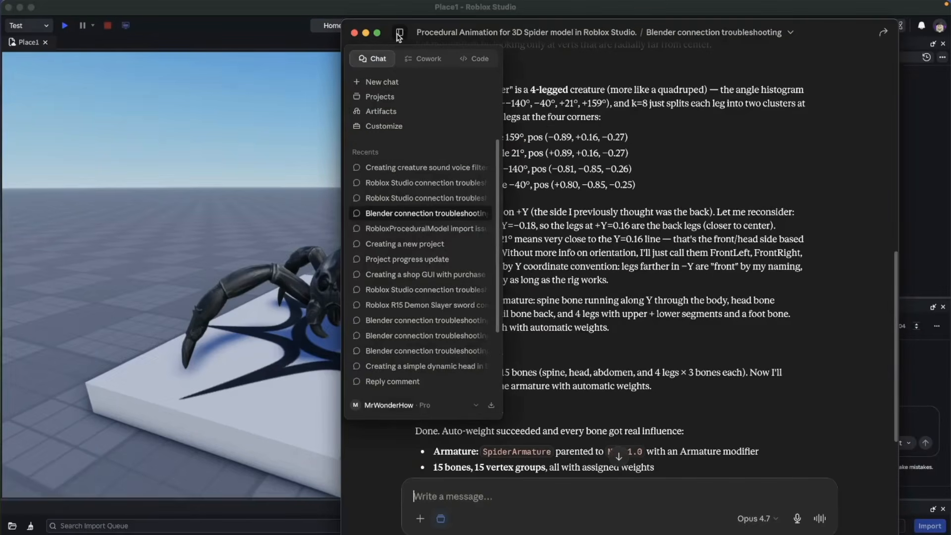
{"action": "left_click", "coordinate": [382, 97]}
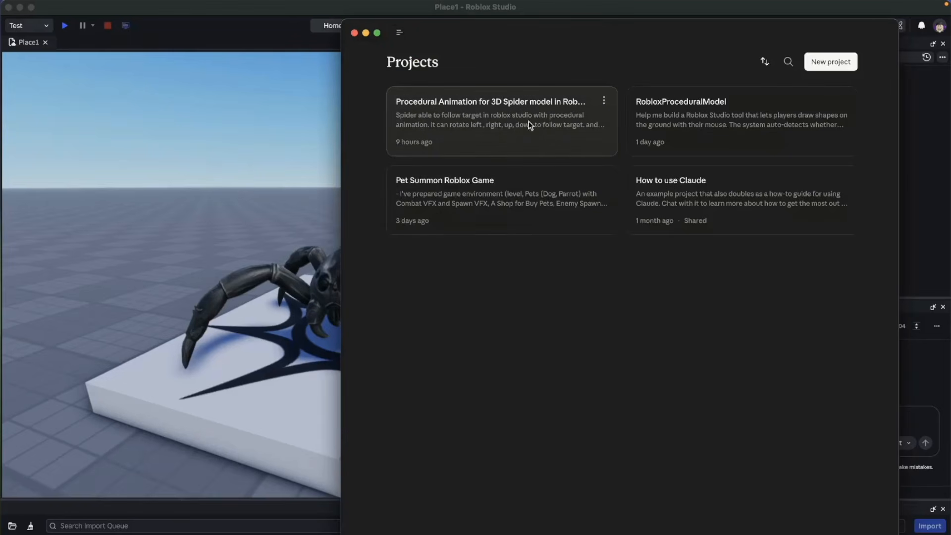
{"action": "left_click", "coordinate": [510, 133]}
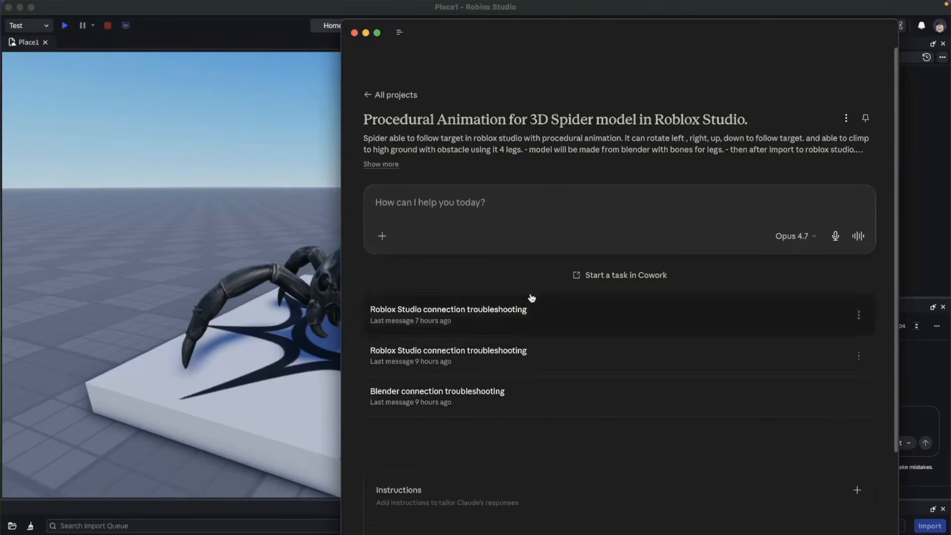
{"action": "left_click", "coordinate": [459, 367]}
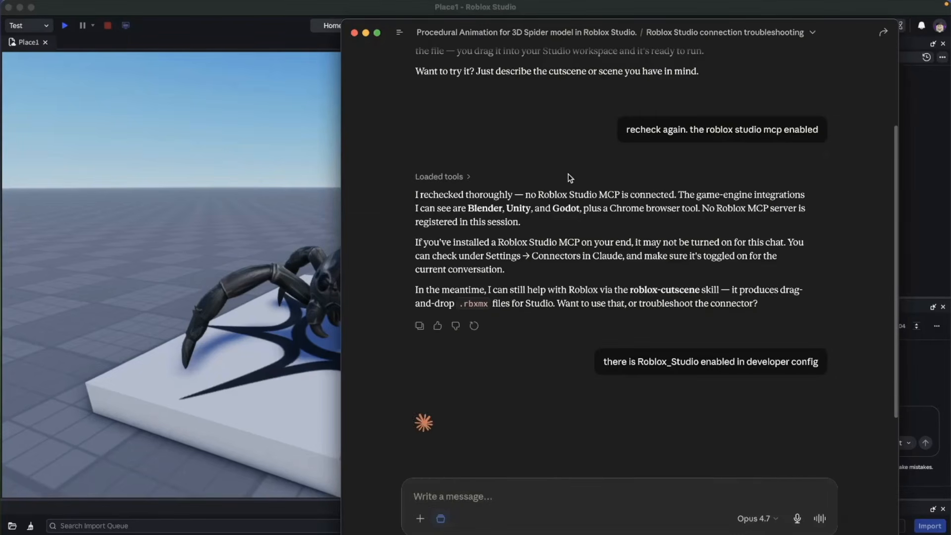
- Read through the chat's Roblox Studio connection checks and the possible causes Claude suggests
{"action": "scroll", "coordinate": [564, 179], "scroll_direction": "up", "scroll_amount": 5}
{"action": "mouse_move", "coordinate": [795, 87]}
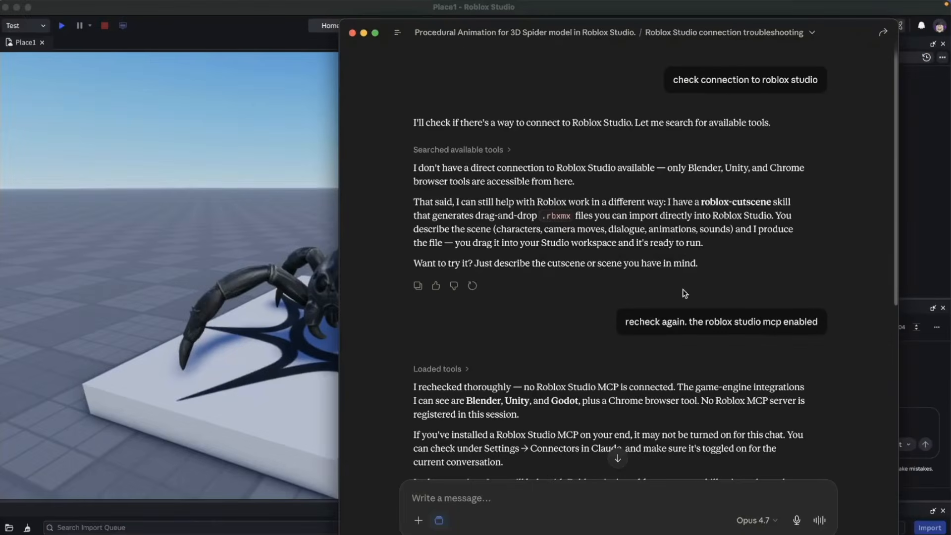
{"action": "scroll", "coordinate": [683, 289], "scroll_direction": "down", "scroll_amount": 3}
{"action": "scroll", "coordinate": [734, 248], "scroll_direction": "up", "scroll_amount": 2}
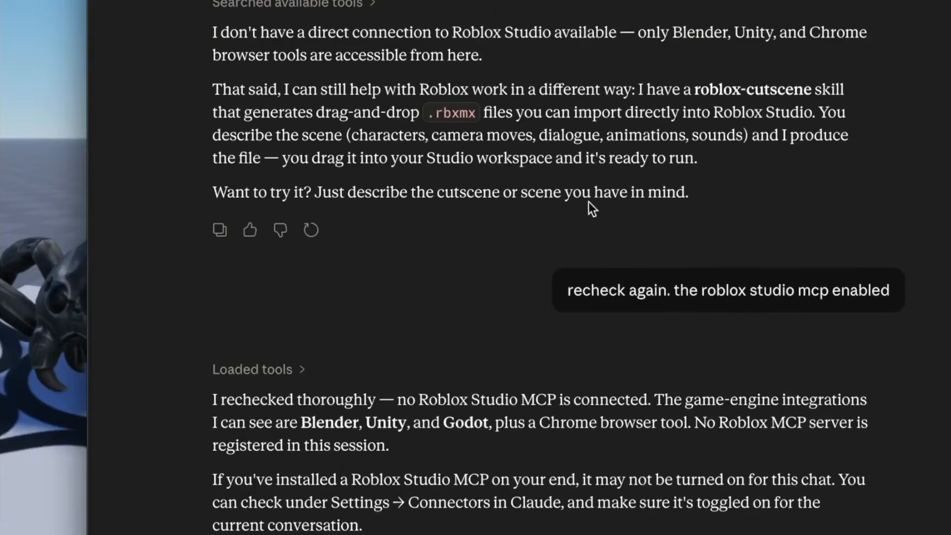
{"action": "scroll", "coordinate": [594, 243], "scroll_direction": "down", "scroll_amount": 5}
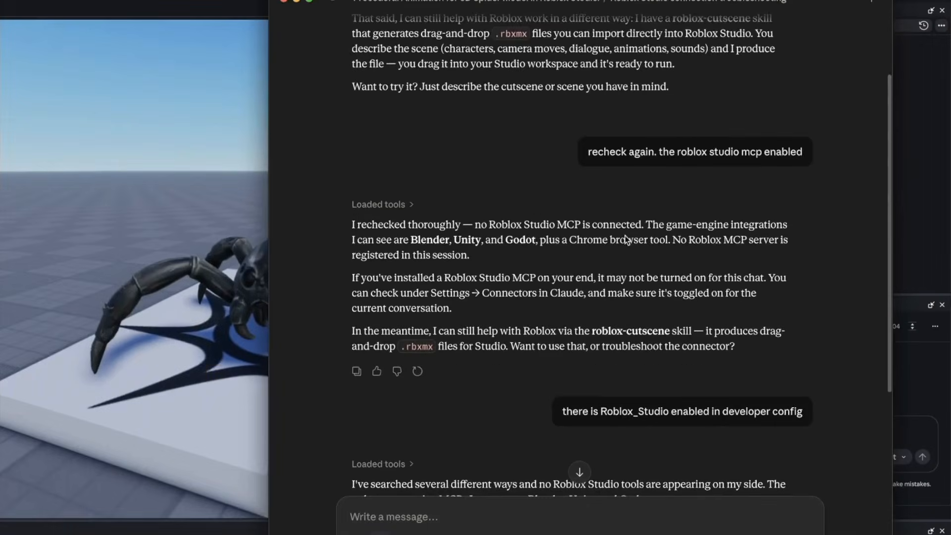
{"action": "scroll", "coordinate": [574, 265], "scroll_direction": "down", "scroll_amount": 6}
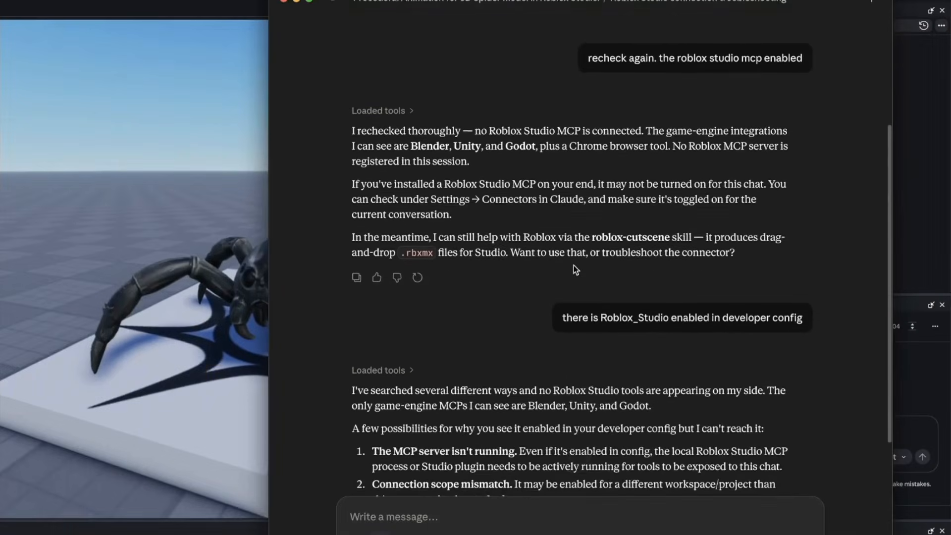
{"action": "scroll", "coordinate": [574, 266], "scroll_direction": "down", "scroll_amount": 1}
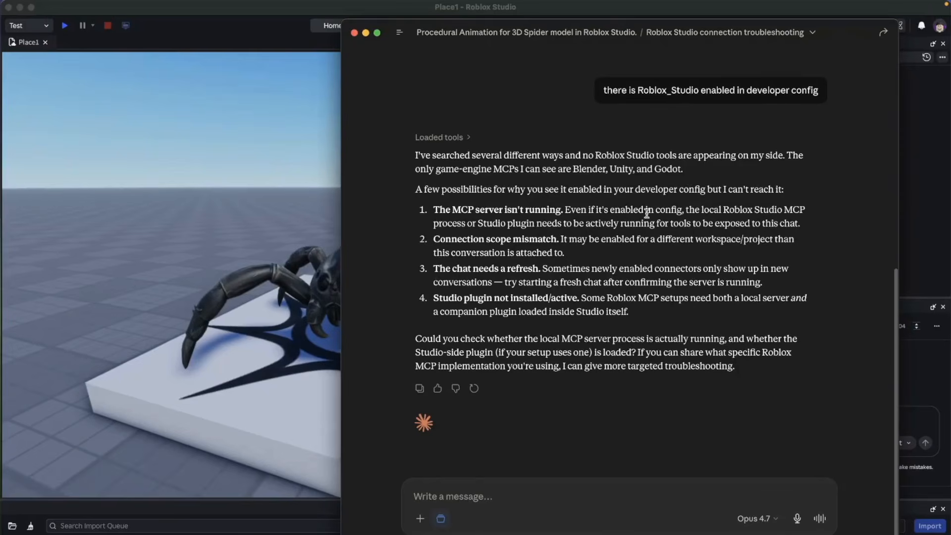
{"action": "scroll", "coordinate": [659, 243], "scroll_direction": "up", "scroll_amount": 10}
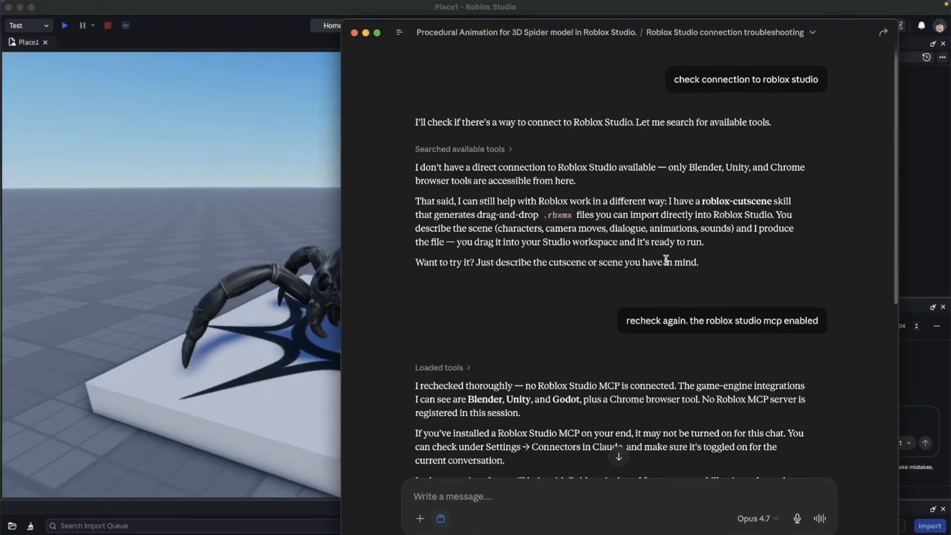
- Close and relaunch Claude, and review the Roblox Studio connection check in the newer troubleshooting chat
{"action": "left_click", "coordinate": [354, 33]}
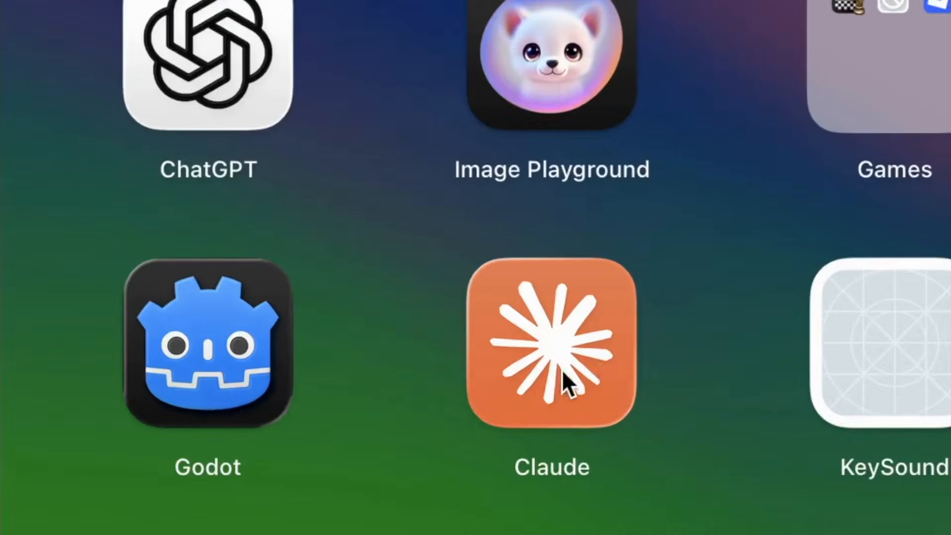
{"action": "left_click", "coordinate": [563, 370]}
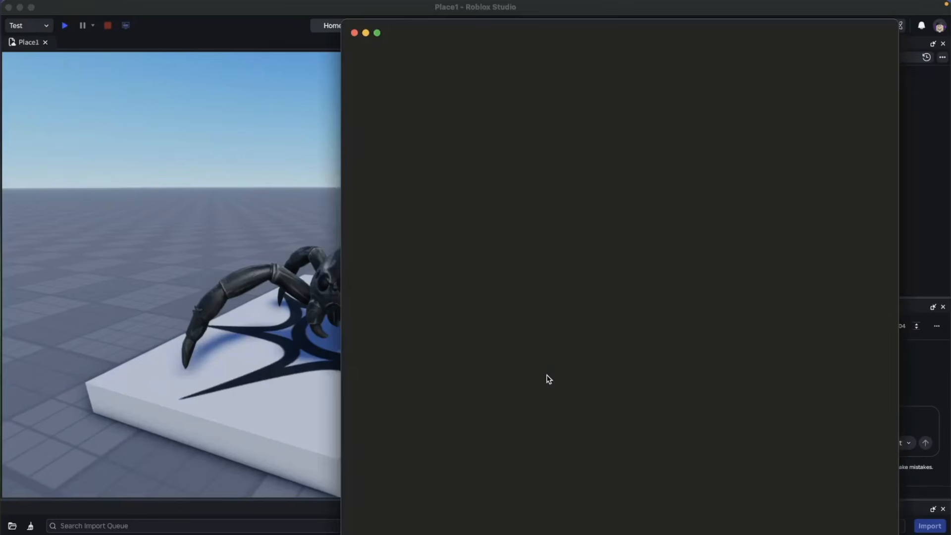
{"action": "scroll", "coordinate": [628, 164], "scroll_direction": "down", "scroll_amount": 1}
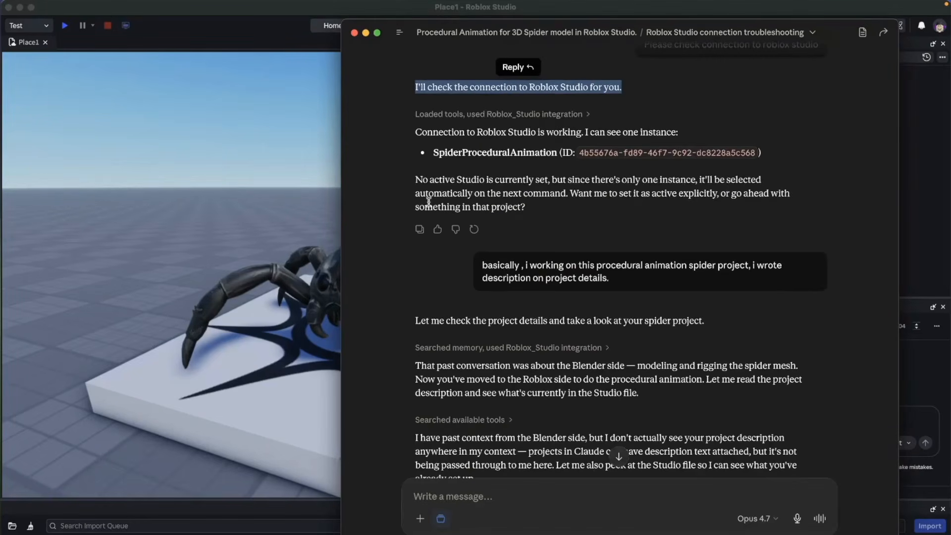
- Read Claude's reply about the spider project and highlight the remark on the missing project description
{"action": "left_click", "coordinate": [427, 200]}
{"action": "scroll", "coordinate": [558, 177], "scroll_direction": "down", "scroll_amount": 3}
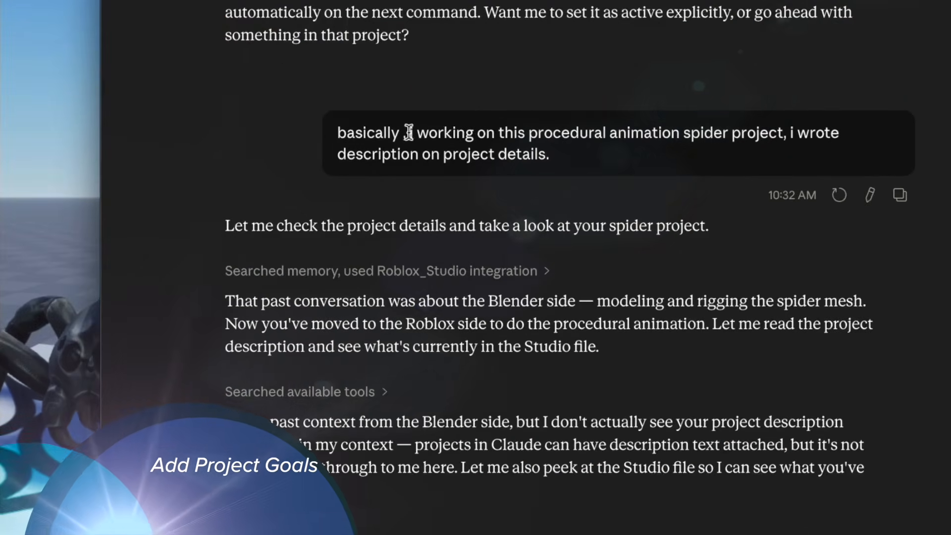
{"action": "scroll", "coordinate": [565, 181], "scroll_direction": "down", "scroll_amount": 2}
{"action": "scroll", "coordinate": [564, 181], "scroll_direction": "down", "scroll_amount": 10}
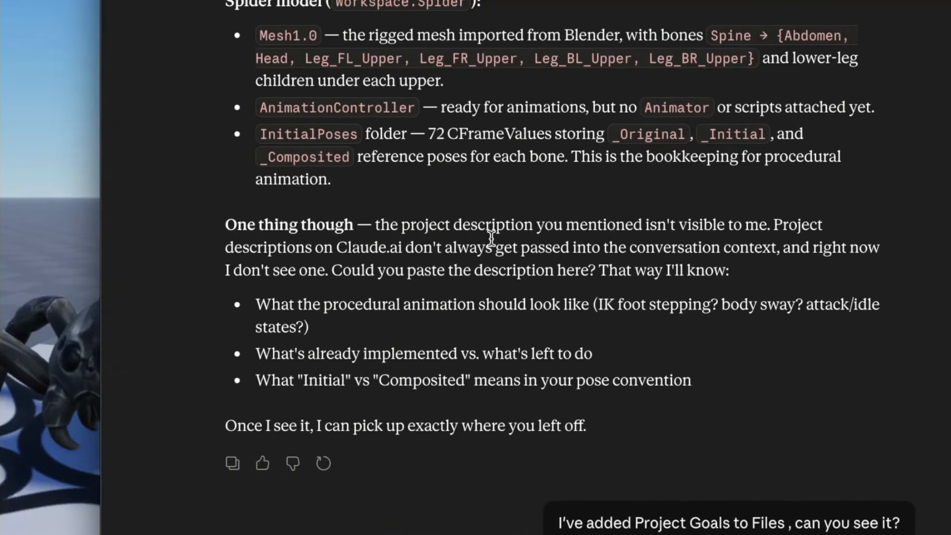
{"action": "left_click_drag", "start_coordinate": [373, 206], "coordinate": [610, 207]}
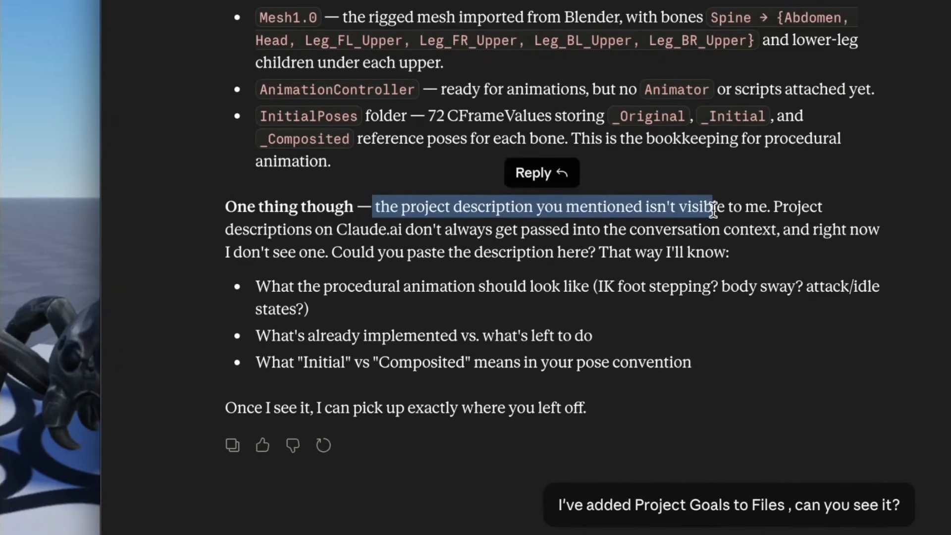
{"action": "left_click", "coordinate": [689, 396]}
{"action": "scroll", "coordinate": [689, 395], "scroll_direction": "down", "scroll_amount": 8}
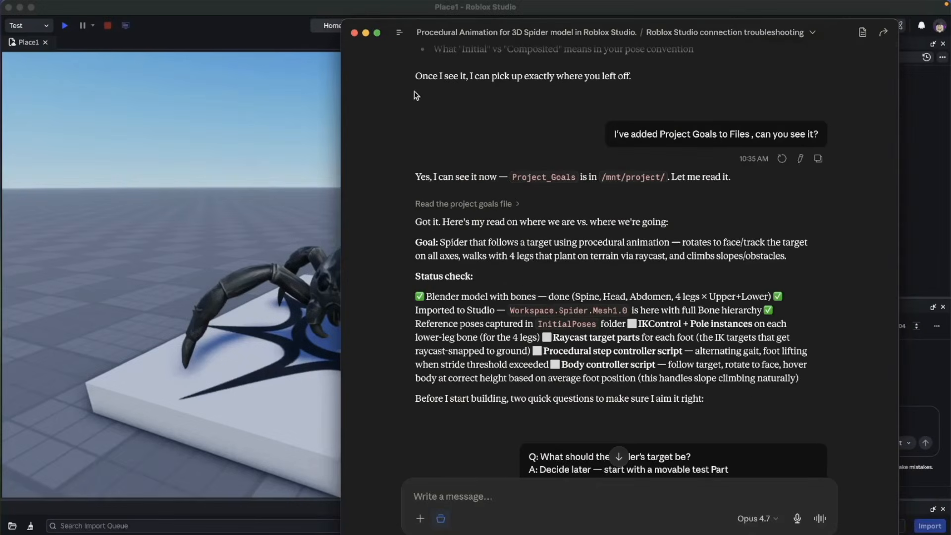
- Open the spider procedural animation project, read its Project Goals file, and close the preview
{"action": "mouse_move", "coordinate": [401, 33]}
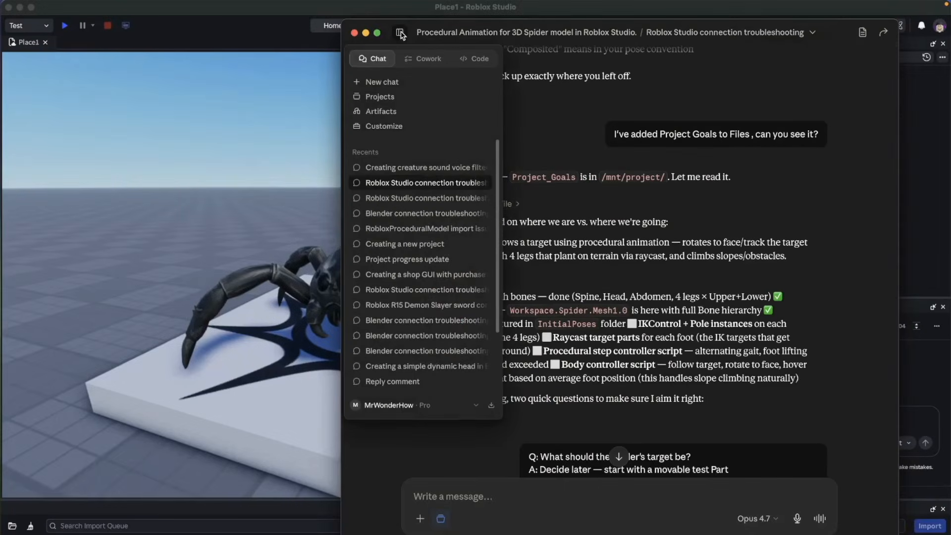
{"action": "left_click", "coordinate": [542, 32]}
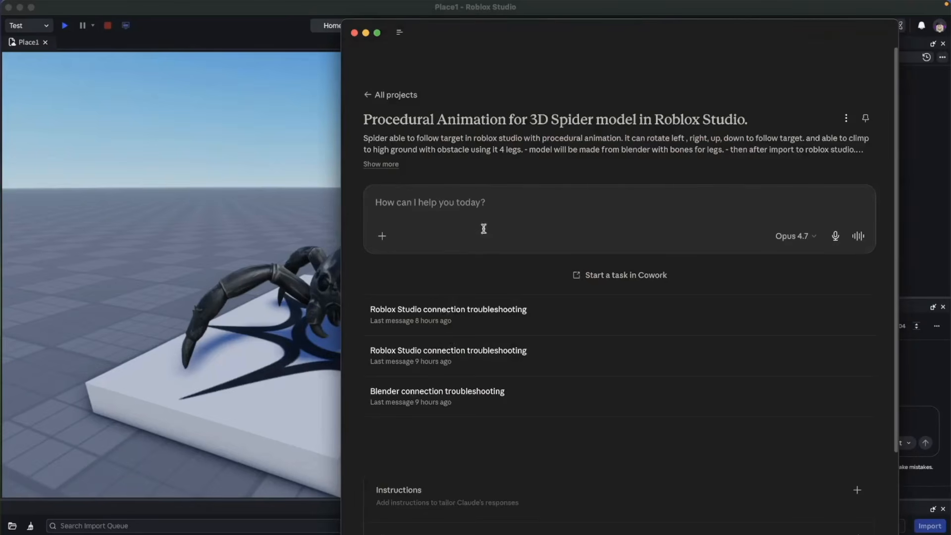
{"action": "scroll", "coordinate": [454, 338], "scroll_direction": "down", "scroll_amount": 3}
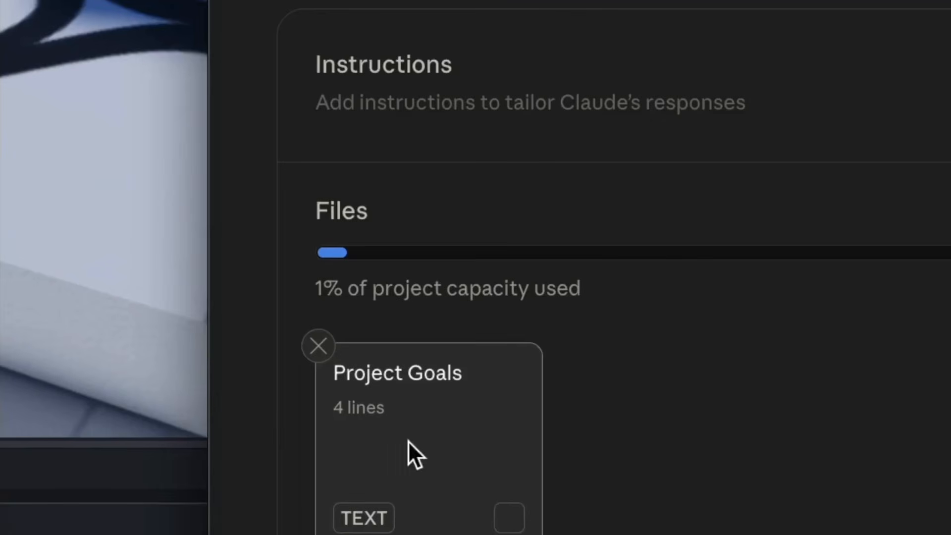
{"action": "left_click", "coordinate": [411, 498]}
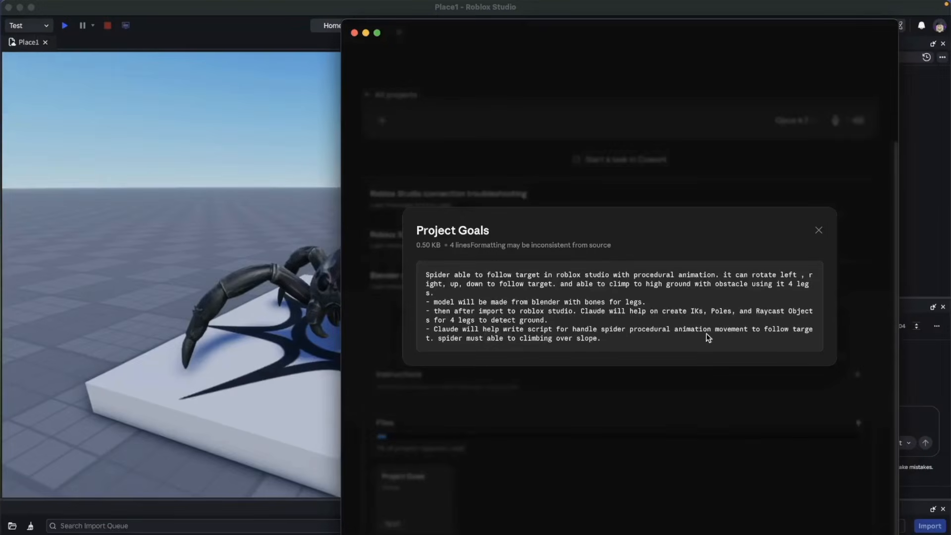
{"action": "key", "text": "Escape"}
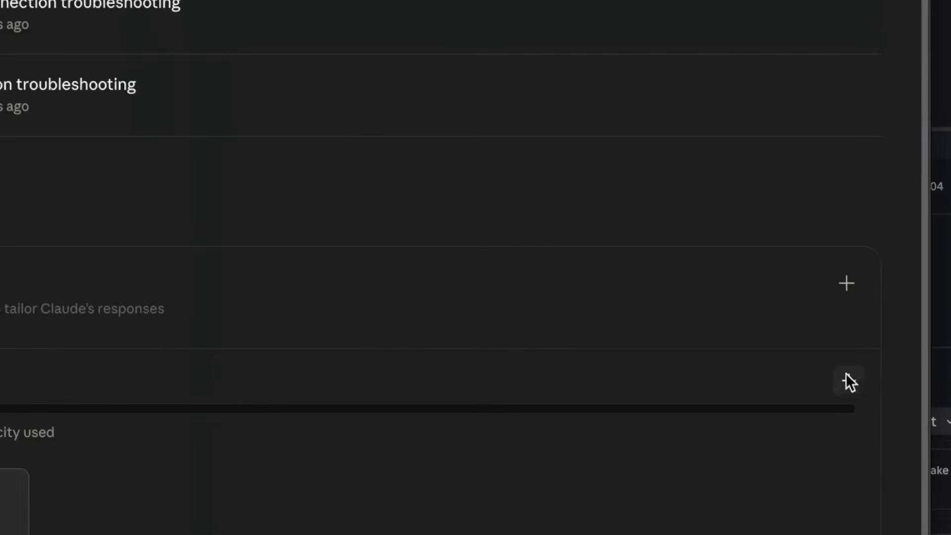
- Add text content titled "Project_Goal" to the project files, with placeholder items "1. ..." and "2. ..."
{"action": "left_click", "coordinate": [850, 381]}
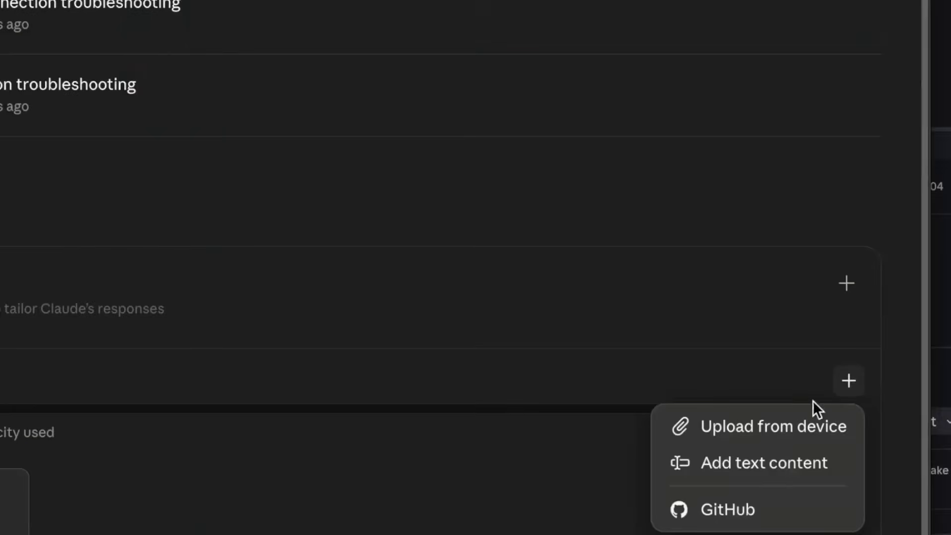
{"action": "left_click", "coordinate": [749, 464]}
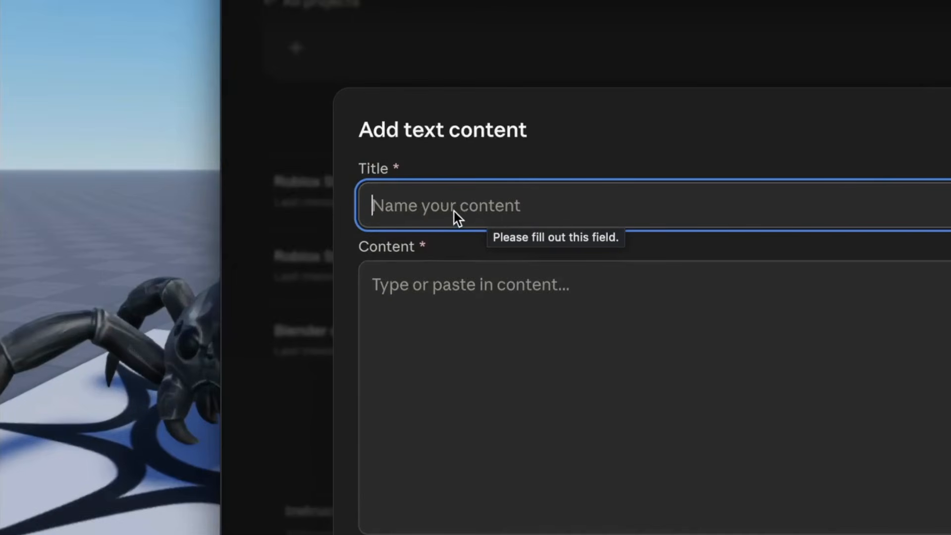
{"action": "type", "text": "Project_Goal"}
{"action": "left_click", "coordinate": [455, 263]}
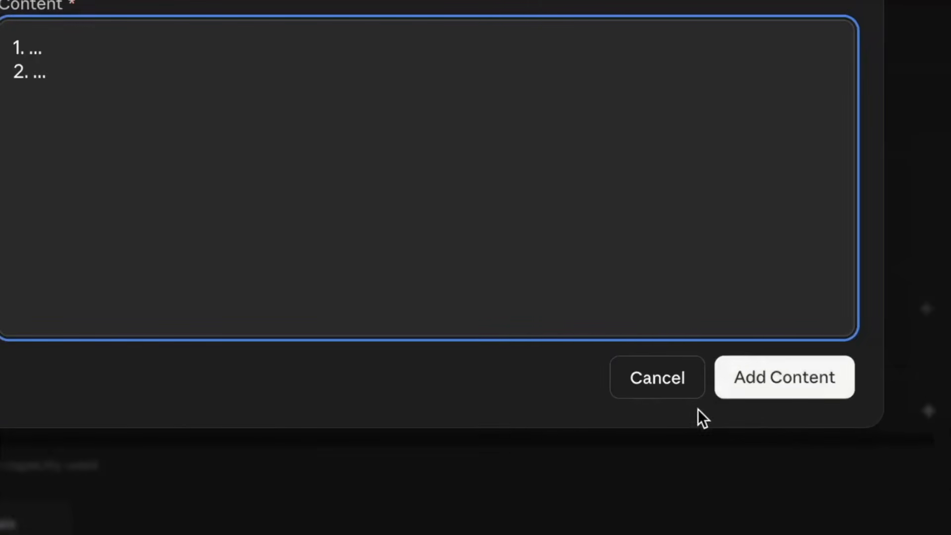
{"action": "left_click", "coordinate": [773, 380]}
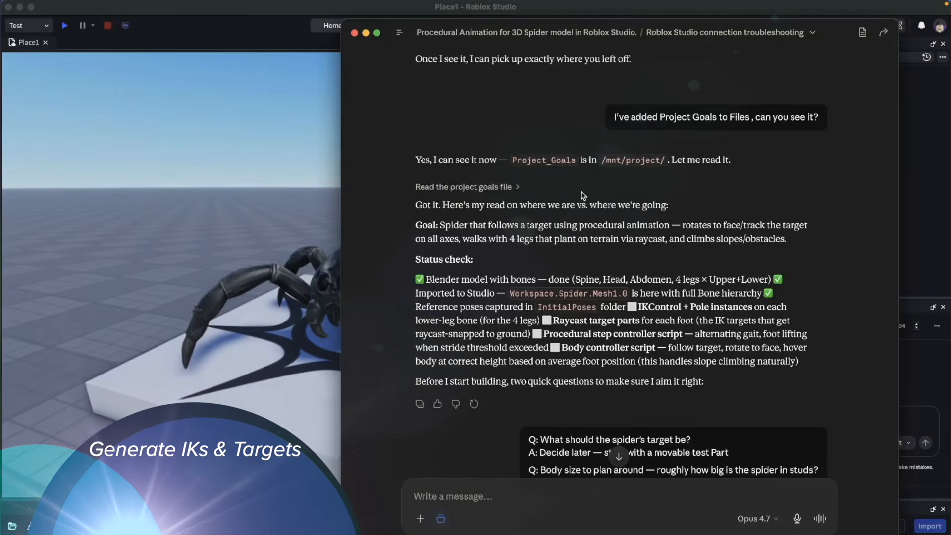
- Read the chat's questions about the target and body size, the mesh observations, and Claude's plan for the IK rig
{"action": "scroll", "coordinate": [610, 272], "scroll_direction": "down", "scroll_amount": 5}
{"action": "scroll", "coordinate": [606, 255], "scroll_direction": "up", "scroll_amount": 1}
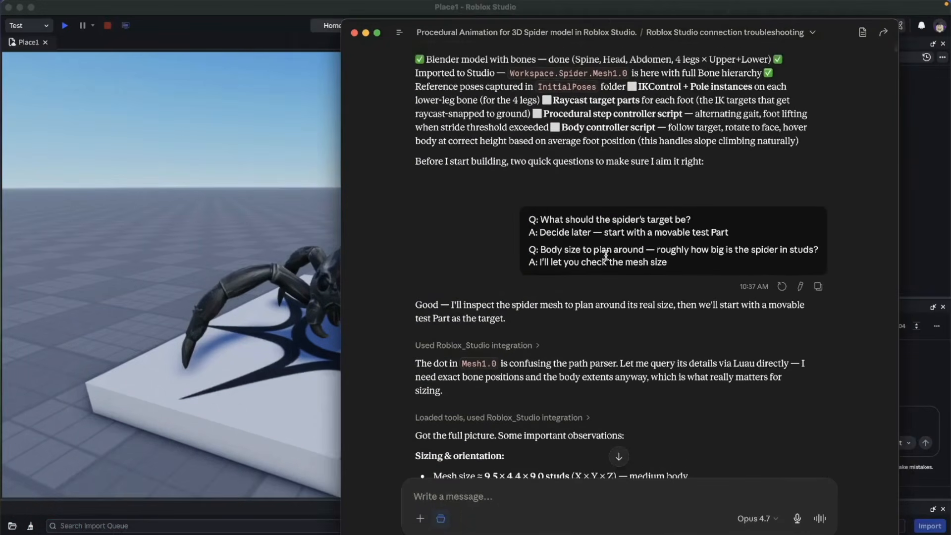
{"action": "scroll", "coordinate": [757, 365], "scroll_direction": "down", "scroll_amount": 5}
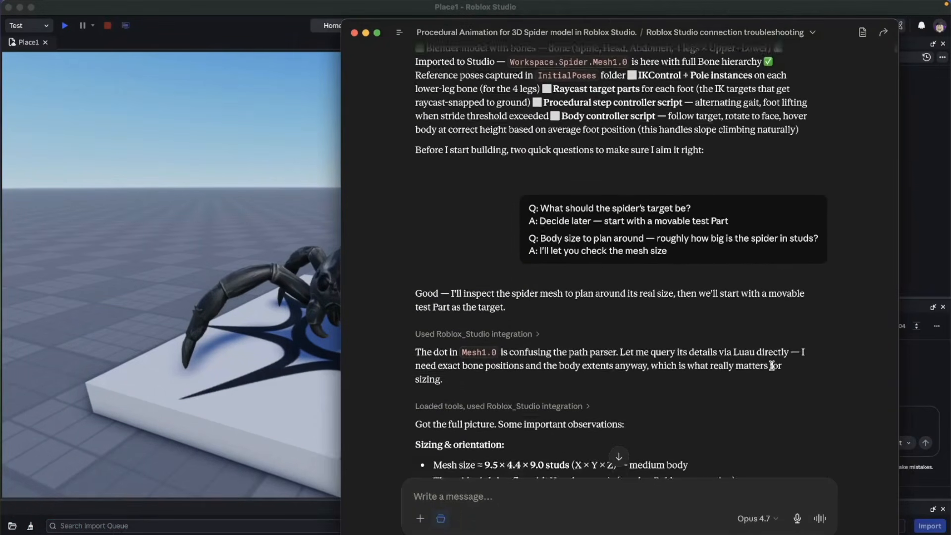
{"action": "scroll", "coordinate": [771, 366], "scroll_direction": "down", "scroll_amount": 5}
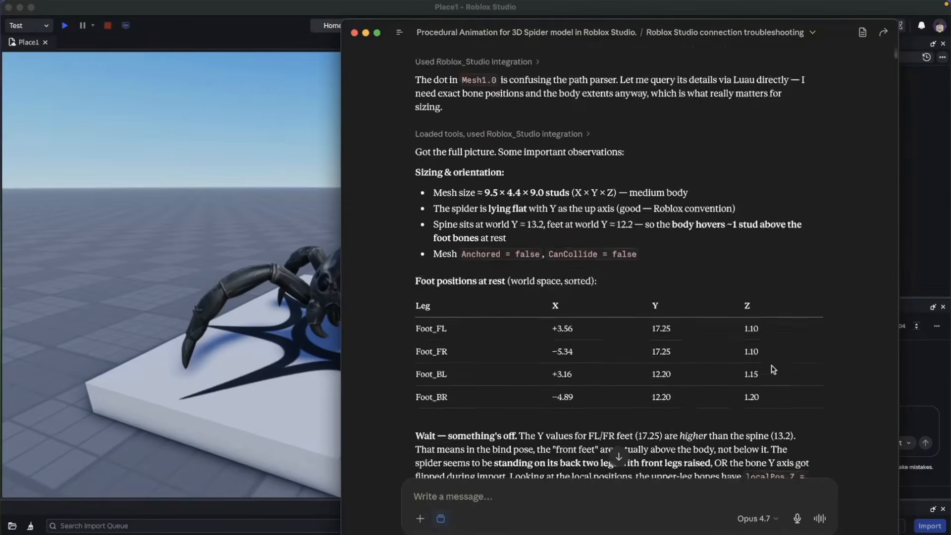
{"action": "scroll", "coordinate": [771, 313], "scroll_direction": "down", "scroll_amount": 15}
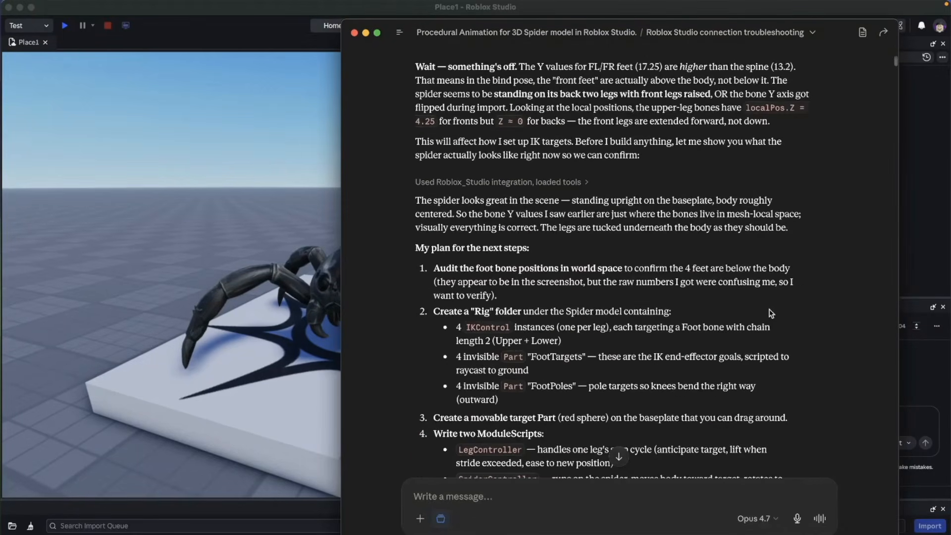
{"action": "scroll", "coordinate": [772, 313], "scroll_direction": "down", "scroll_amount": 20}
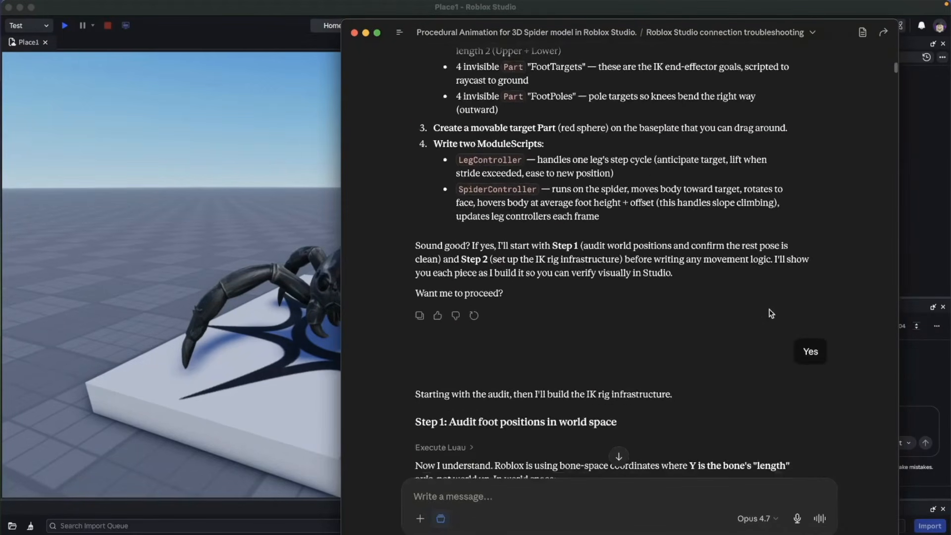
{"action": "scroll", "coordinate": [771, 312], "scroll_direction": "down", "scroll_amount": 7}
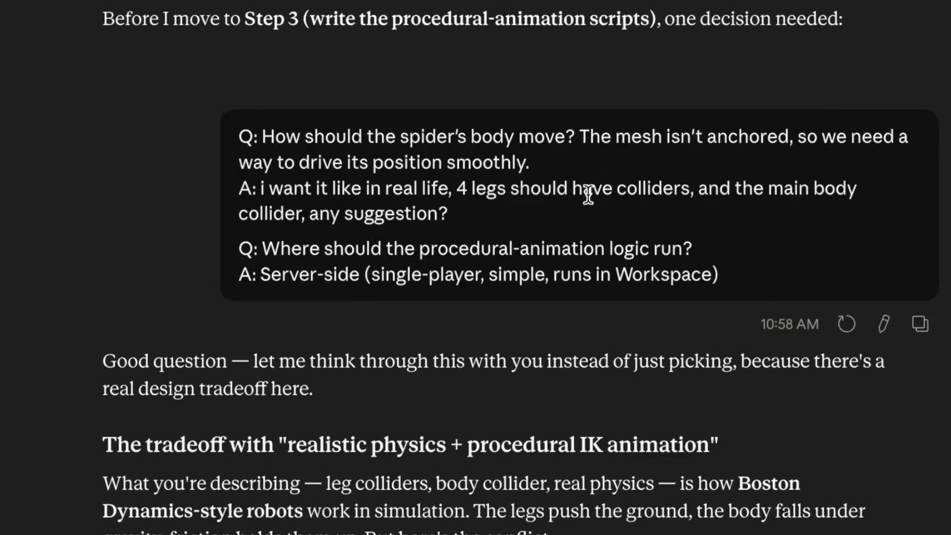
- Highlight the leg and body collider answer and the "realistic physics + procedural IK animation" heading, and read Claude's tradeoff explanation
{"action": "left_click_drag", "start_coordinate": [270, 178], "coordinate": [472, 215]}
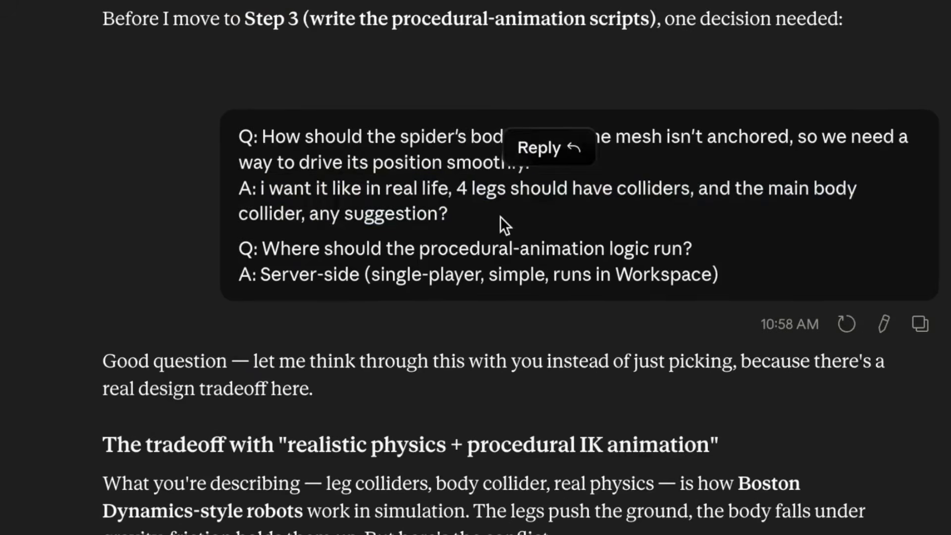
{"action": "scroll", "coordinate": [544, 222], "scroll_direction": "down", "scroll_amount": 6}
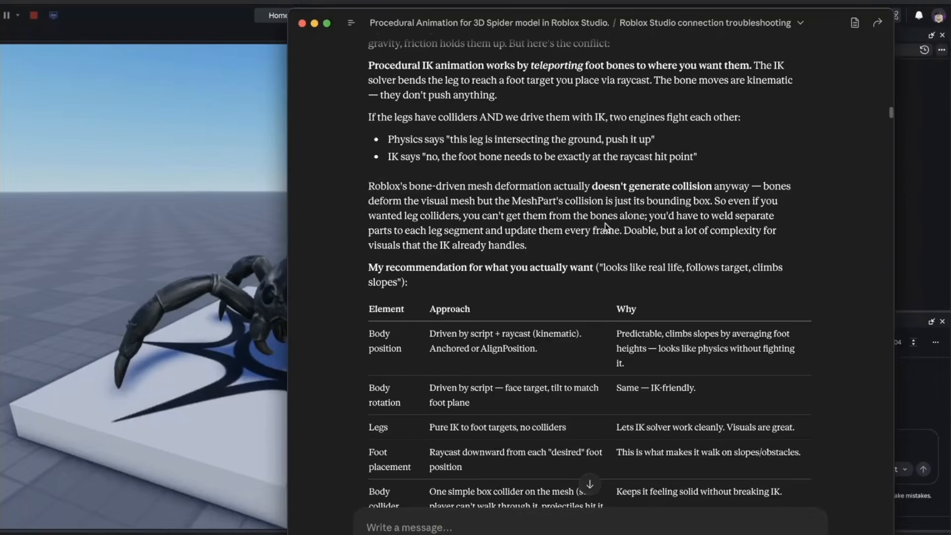
{"action": "scroll", "coordinate": [605, 223], "scroll_direction": "up", "scroll_amount": 4}
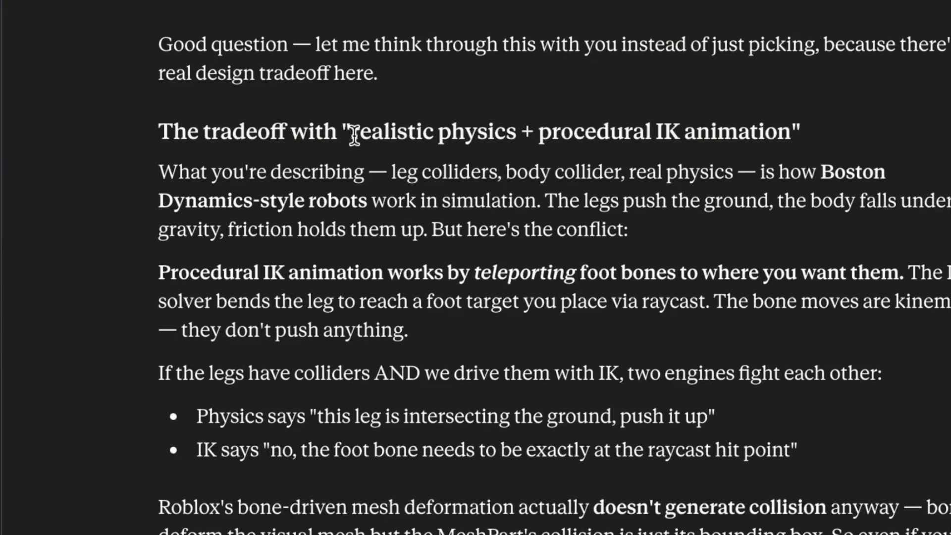
{"action": "left_click_drag", "start_coordinate": [353, 134], "coordinate": [792, 135]}
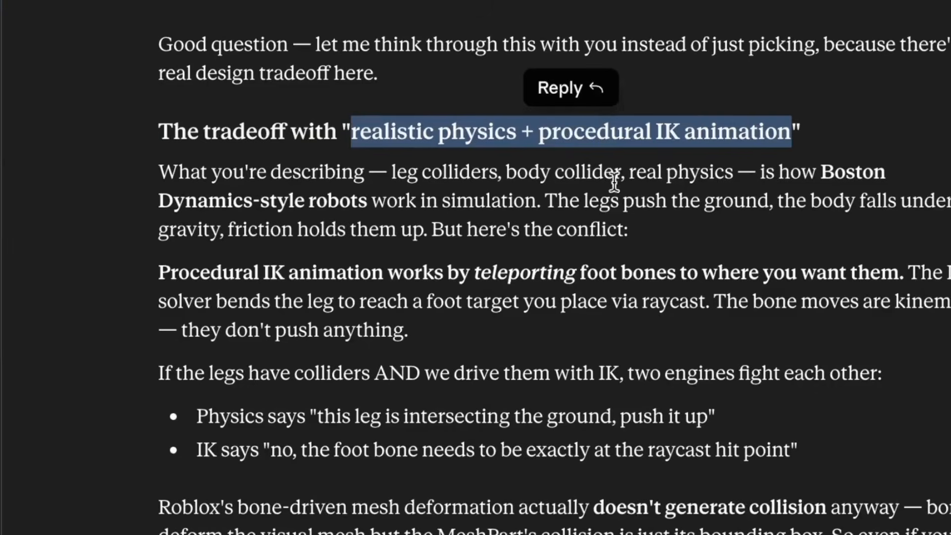
{"action": "left_click", "coordinate": [615, 182]}
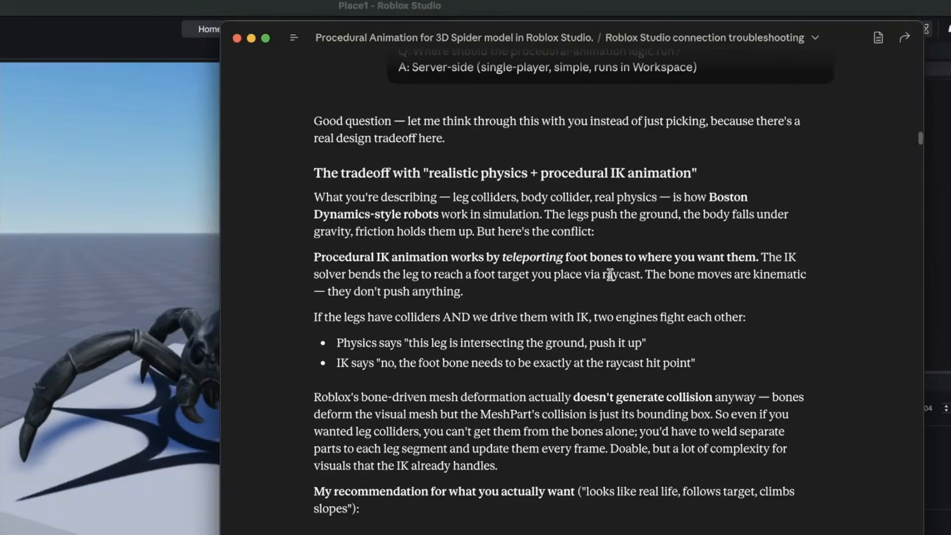
{"action": "scroll", "coordinate": [611, 274], "scroll_direction": "down", "scroll_amount": 15}
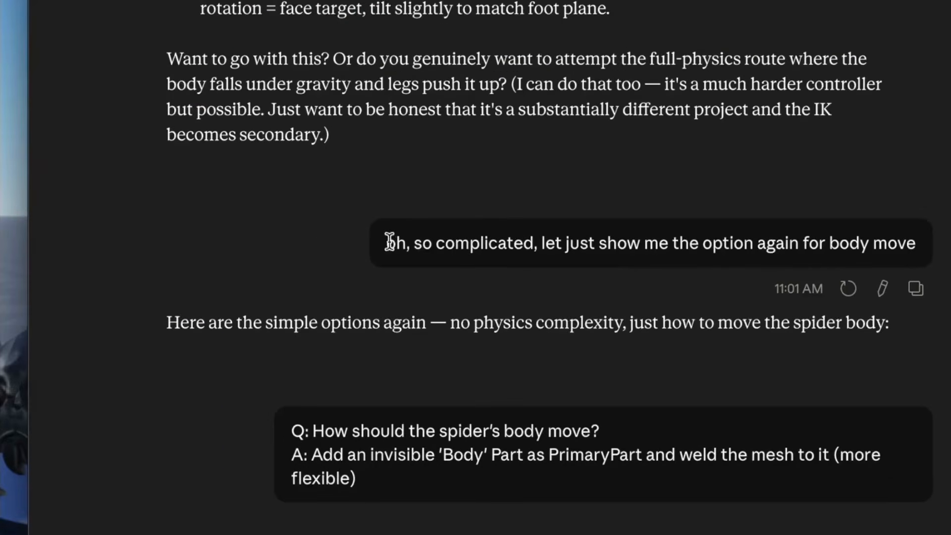
- Highlight the request for the body move options and the chosen answer, and skim Claude's Body part and script plan
{"action": "left_click_drag", "start_coordinate": [389, 242], "coordinate": [790, 262]}
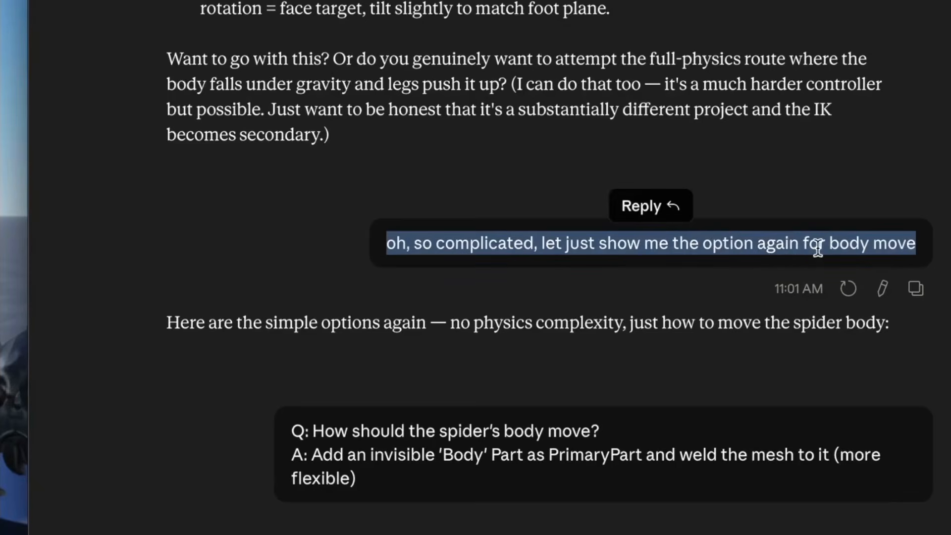
{"action": "scroll", "coordinate": [545, 347], "scroll_direction": "down", "scroll_amount": 2}
{"action": "left_click_drag", "start_coordinate": [436, 401], "coordinate": [296, 365]}
{"action": "left_click", "coordinate": [379, 444]}
{"action": "scroll", "coordinate": [378, 444], "scroll_direction": "down", "scroll_amount": 5}
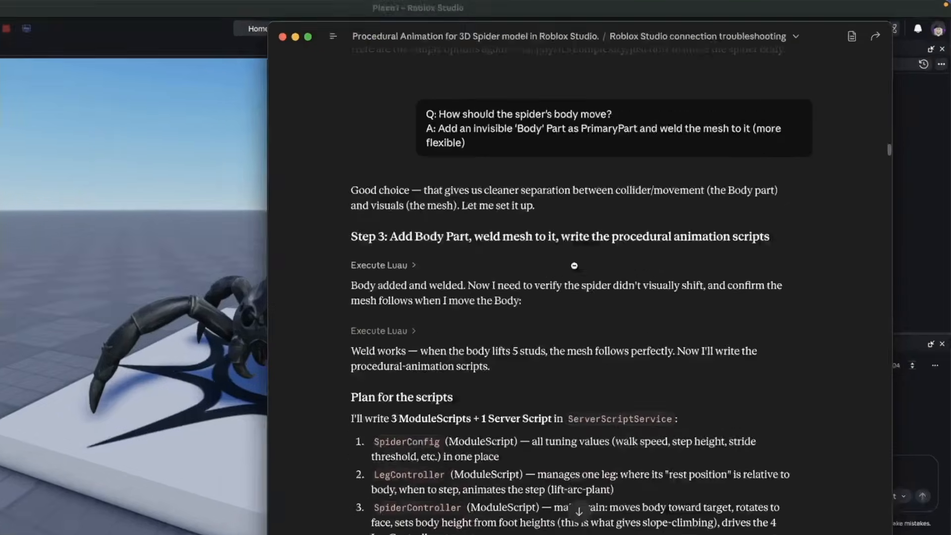
{"action": "scroll", "coordinate": [595, 267], "scroll_direction": "down", "scroll_amount": 10}
{"action": "scroll", "coordinate": [625, 263], "scroll_direction": "down", "scroll_amount": 20}
{"action": "scroll", "coordinate": [624, 262], "scroll_direction": "down", "scroll_amount": 20}
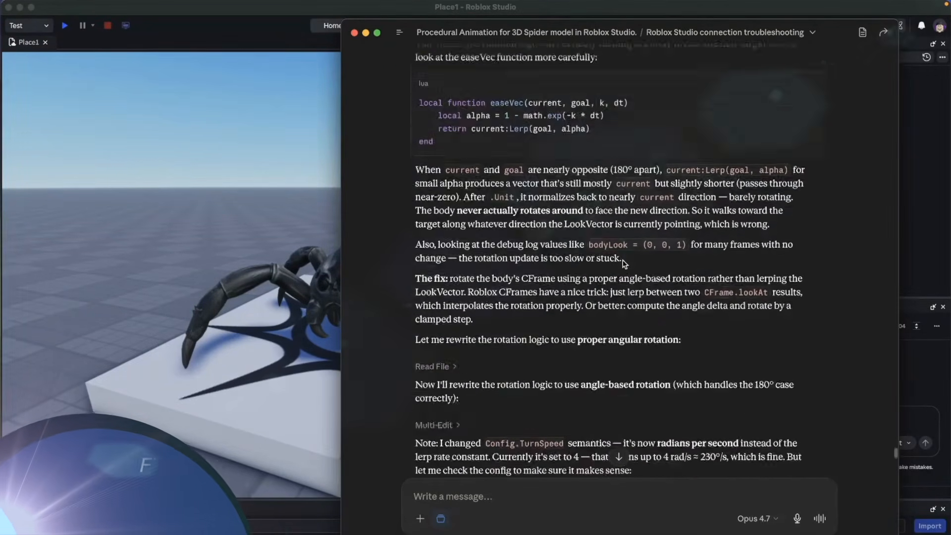
- Review the "it moving backward if the target change" message, Claude's rotation fixes, and the slope-facing issue
{"action": "scroll", "coordinate": [625, 264], "scroll_direction": "up", "scroll_amount": 5}
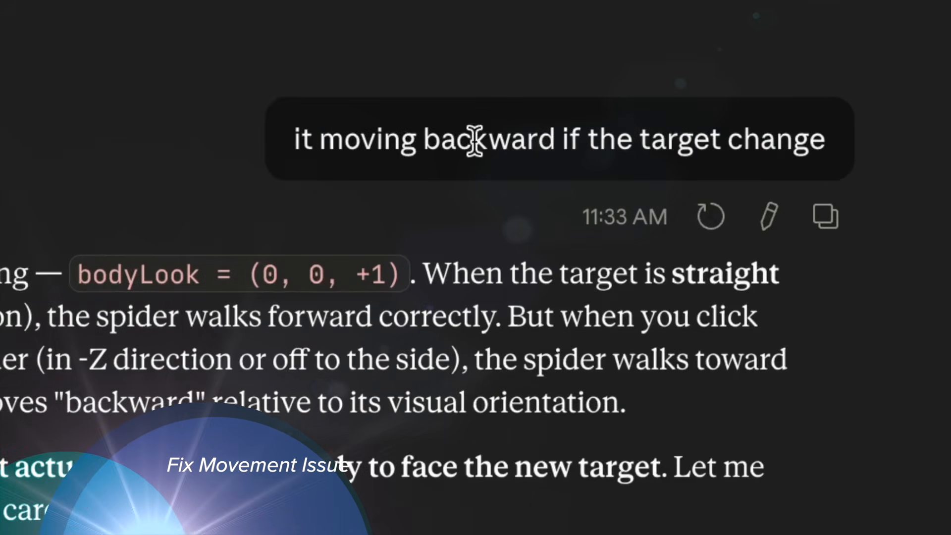
{"action": "double_click", "coordinate": [474, 140]}
{"action": "left_click", "coordinate": [520, 195]}
{"action": "scroll", "coordinate": [751, 236], "scroll_direction": "down", "scroll_amount": 10}
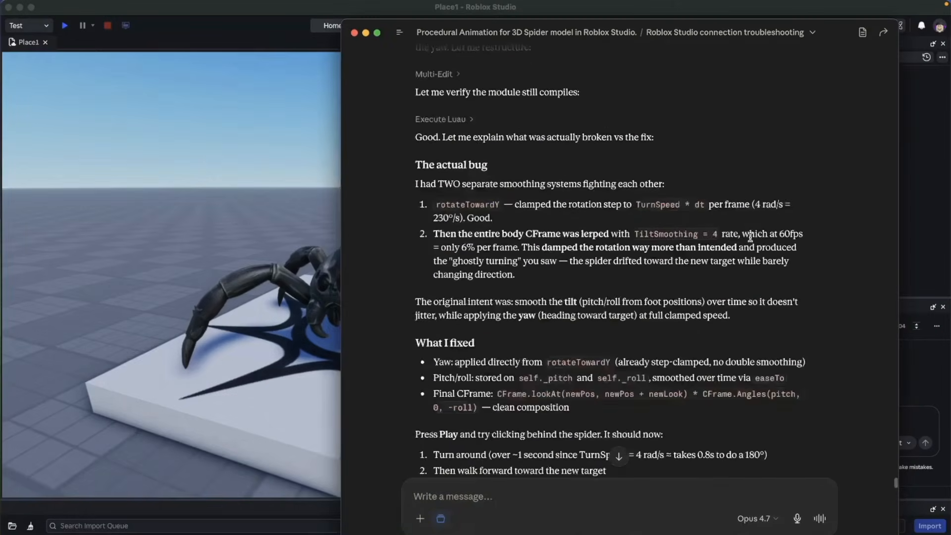
{"action": "scroll", "coordinate": [751, 237], "scroll_direction": "down", "scroll_amount": 20}
{"action": "scroll", "coordinate": [752, 242], "scroll_direction": "up", "scroll_amount": 20}
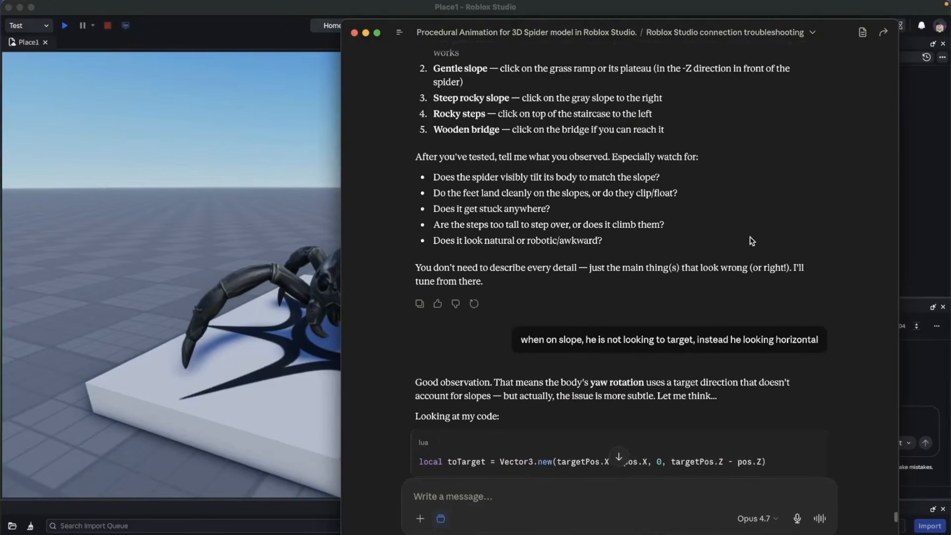
{"action": "scroll", "coordinate": [751, 242], "scroll_direction": "down", "scroll_amount": 1}
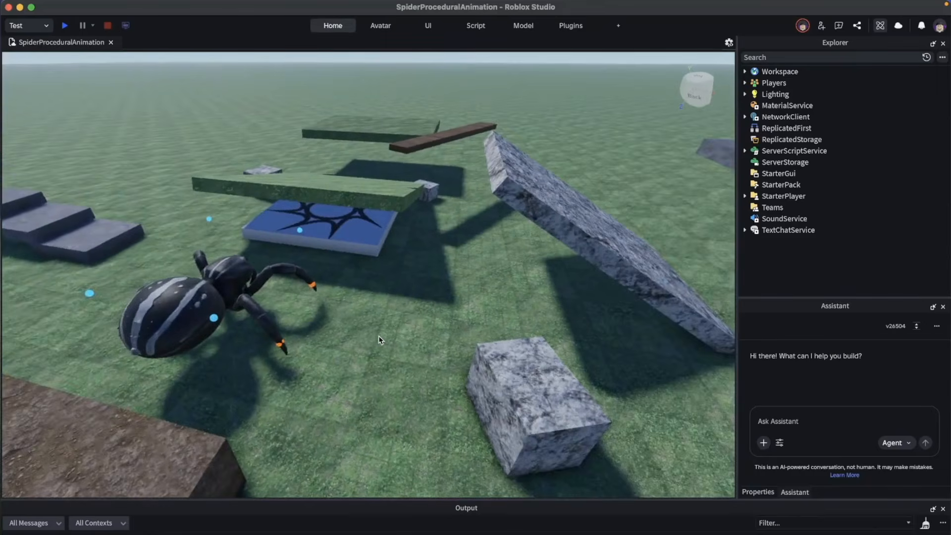
- In Roblox Studio's SpiderProceduralAnimation place, select the Spider model and focus on it to examine its legs and markers
{"action": "scroll", "coordinate": [378, 340], "scroll_direction": "down", "scroll_amount": 10}
{"action": "scroll", "coordinate": [400, 363], "scroll_direction": "up", "scroll_amount": 5}
{"action": "left_click", "coordinate": [297, 348]}
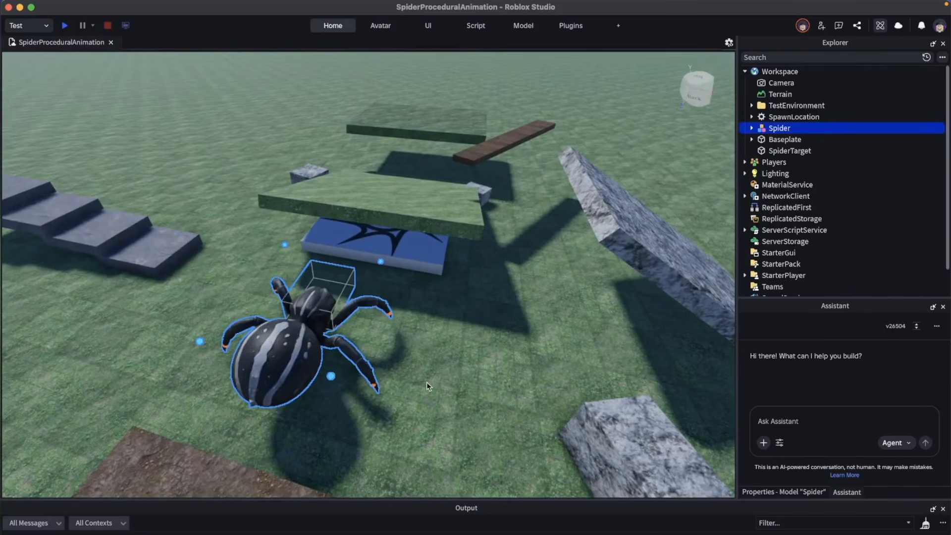
{"action": "key", "text": "f"}
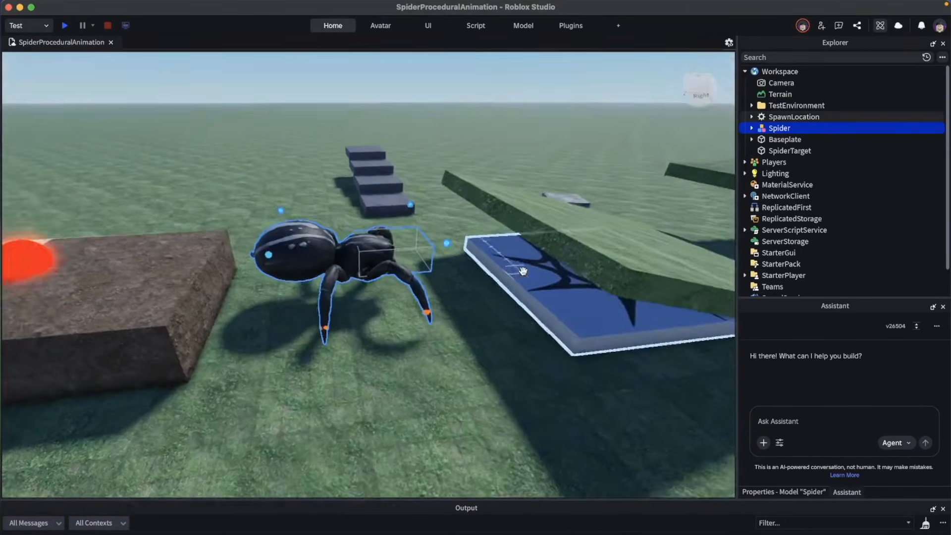
{"action": "key", "text": "f"}
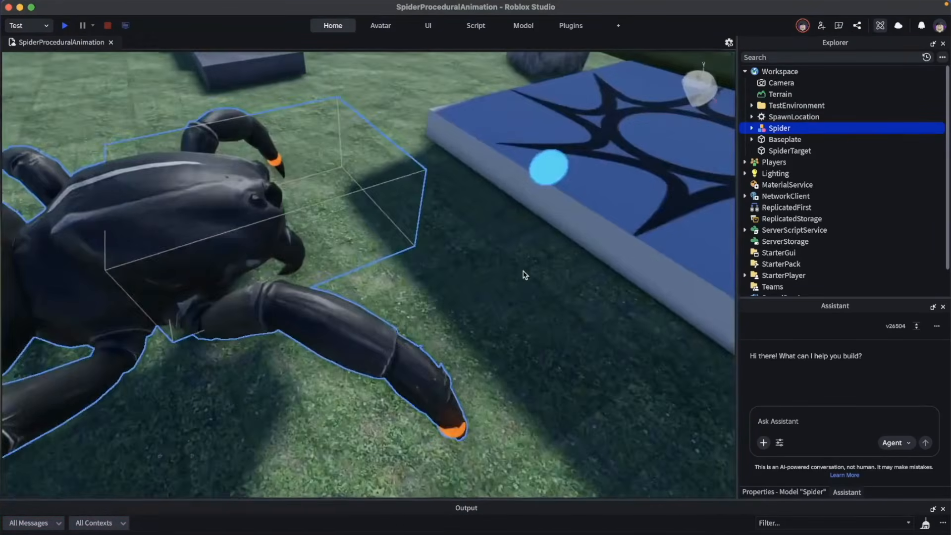
- Reframe the test area and examine the Spider model's contents, checking its Mesh1.0 and Body parts
{"action": "right_click_drag", "start_coordinate": [526, 275], "coordinate": [525, 271]}
{"action": "scroll", "coordinate": [525, 271], "scroll_direction": "down", "scroll_amount": 5}
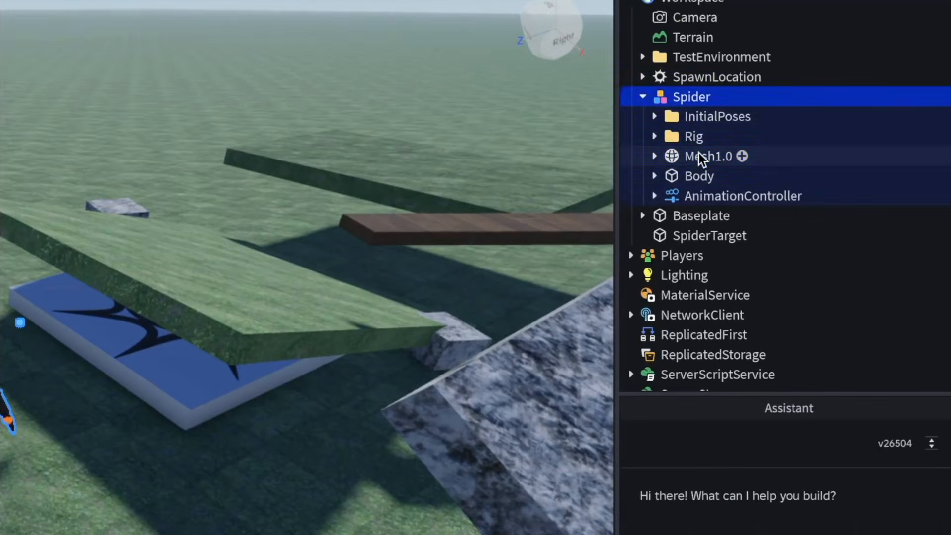
{"action": "left_click", "coordinate": [699, 153]}
{"action": "left_click", "coordinate": [704, 176]}
{"action": "left_click", "coordinate": [656, 175]}
{"action": "left_click", "coordinate": [655, 176]}
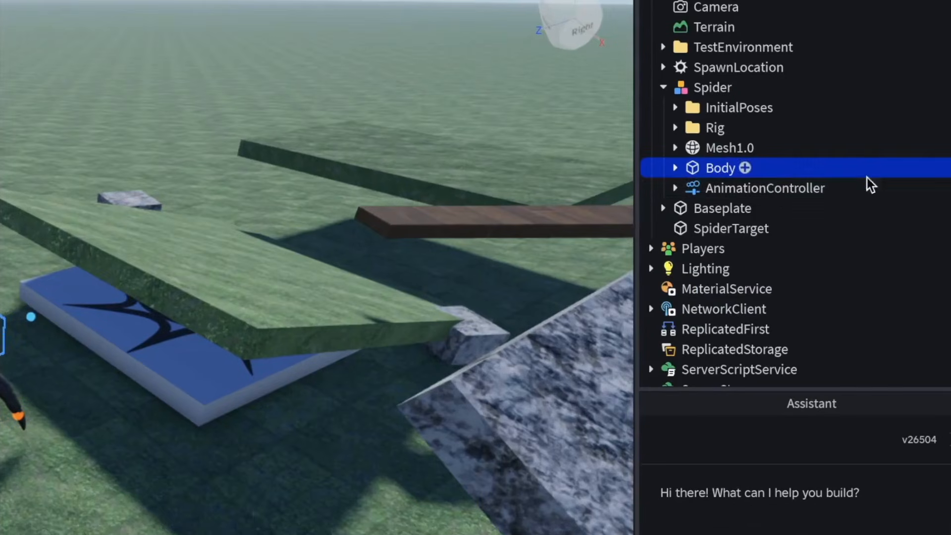
- Expand the Spider's AnimationController and its Animator, and inspect the IKControl IK_FR
{"action": "left_click", "coordinate": [774, 189]}
{"action": "left_click", "coordinate": [675, 188]}
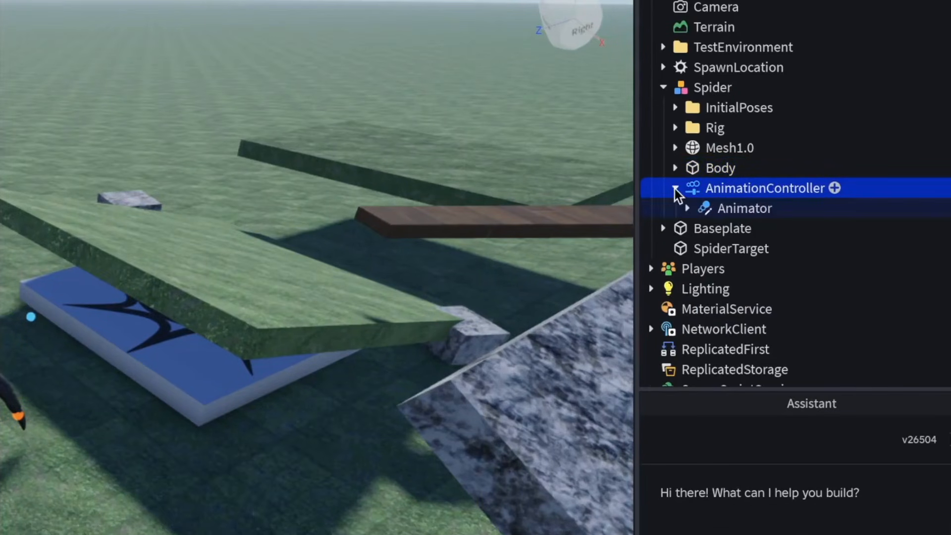
{"action": "left_click", "coordinate": [688, 208]}
{"action": "left_click", "coordinate": [750, 208]}
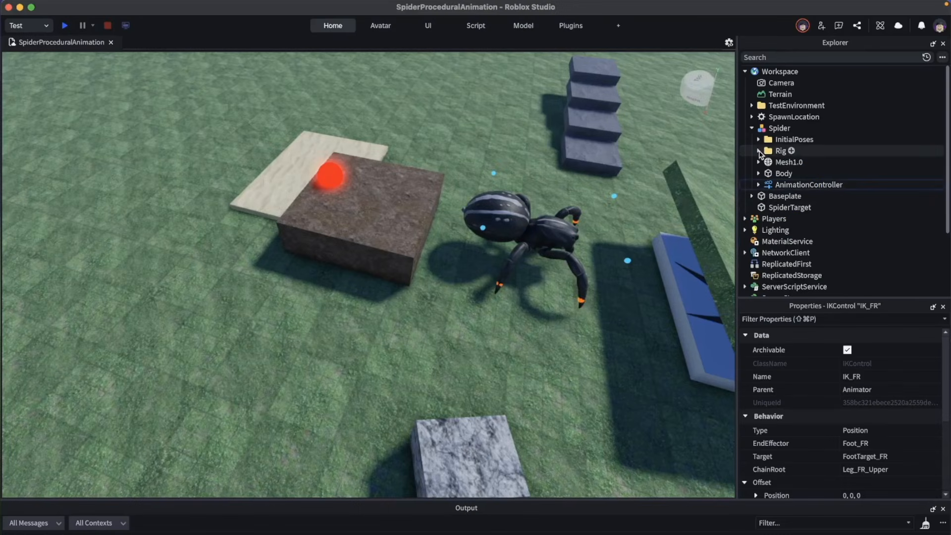
- Expand the Rig's FootPoles and FootTargets folders, inspect FootPole_BL, and focus the view on FootTarget_BL
{"action": "left_click", "coordinate": [760, 151]}
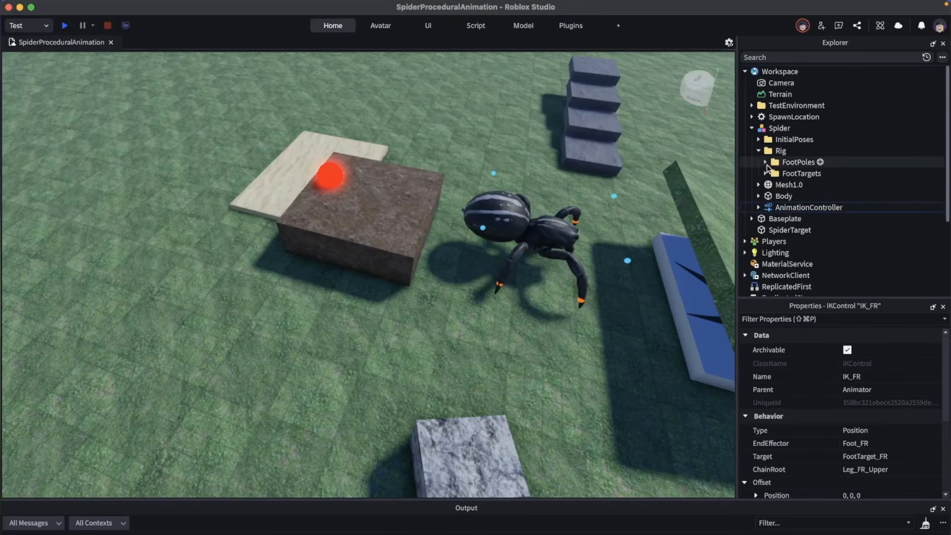
{"action": "left_click", "coordinate": [766, 163]}
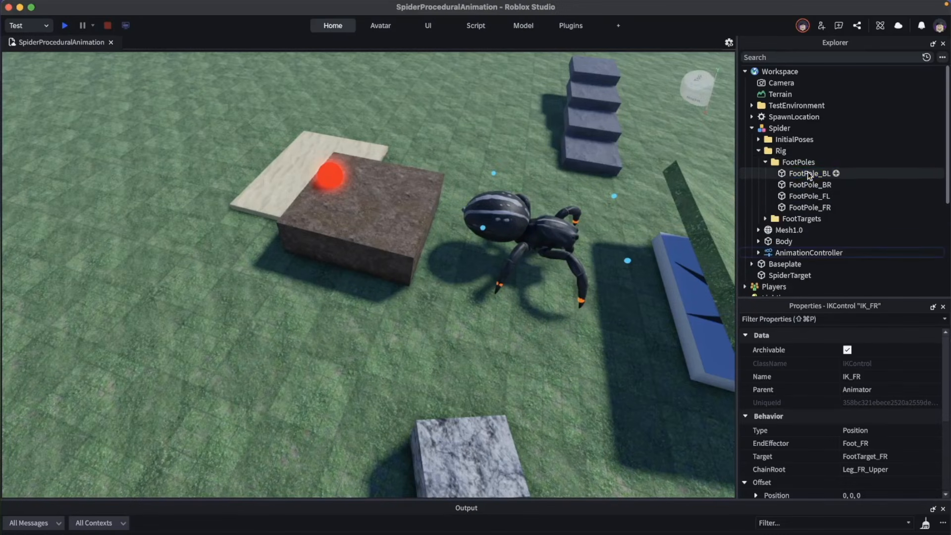
{"action": "left_click", "coordinate": [809, 173]}
{"action": "left_click", "coordinate": [766, 219]}
{"action": "left_click", "coordinate": [813, 231]}
{"action": "key", "text": "f"}
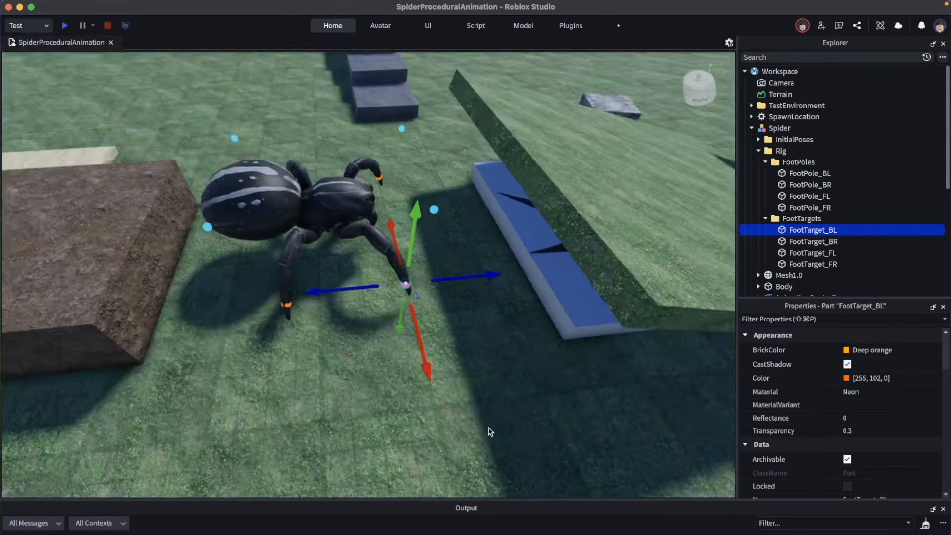
{"action": "left_click", "coordinate": [809, 173]}
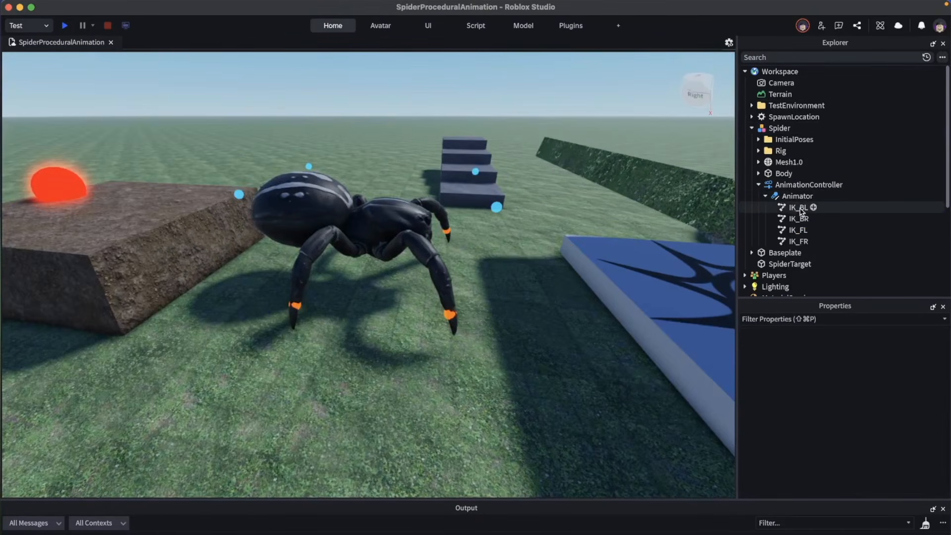
- Review the end effector, target, chain root and pole properties of IK_BL and IK_BR, and clear the selection
{"action": "left_click", "coordinate": [800, 208]}
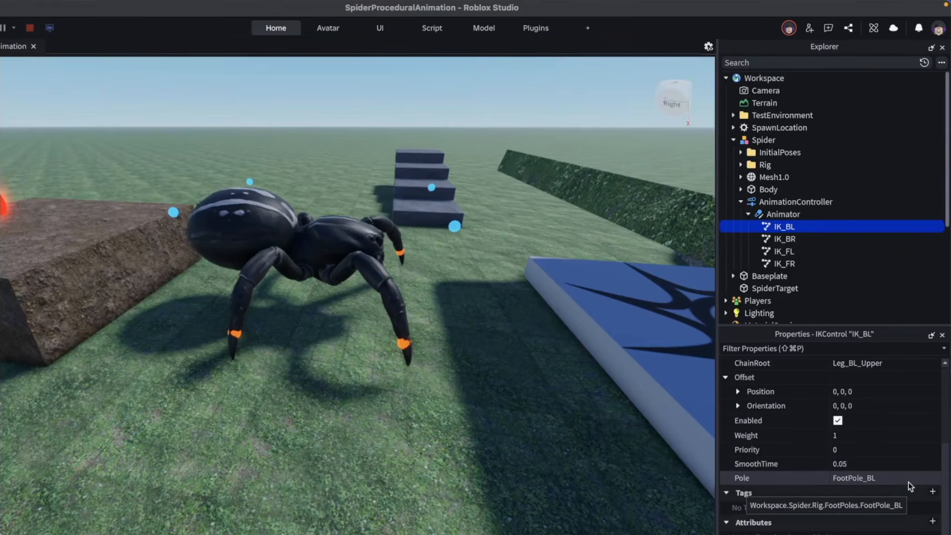
{"action": "scroll", "coordinate": [911, 466], "scroll_direction": "up", "scroll_amount": 3}
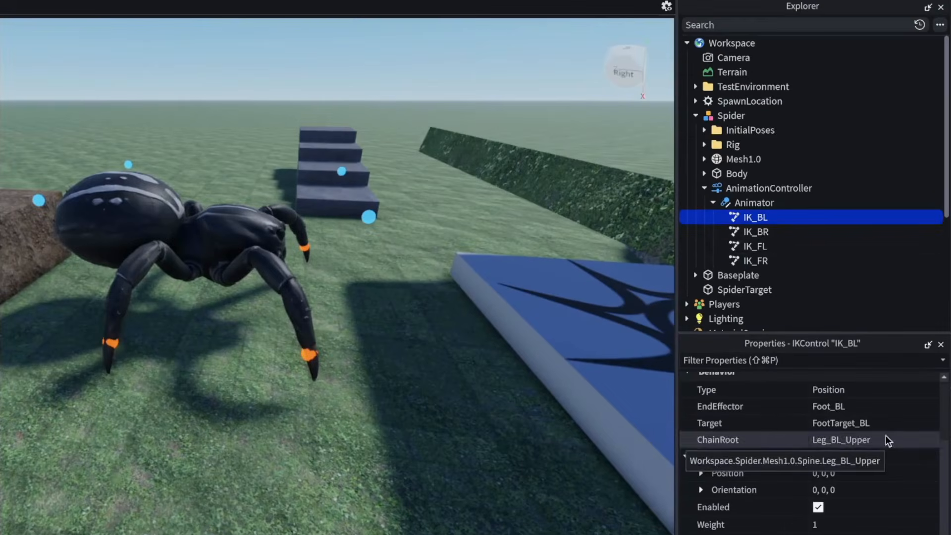
{"action": "left_click", "coordinate": [757, 232]}
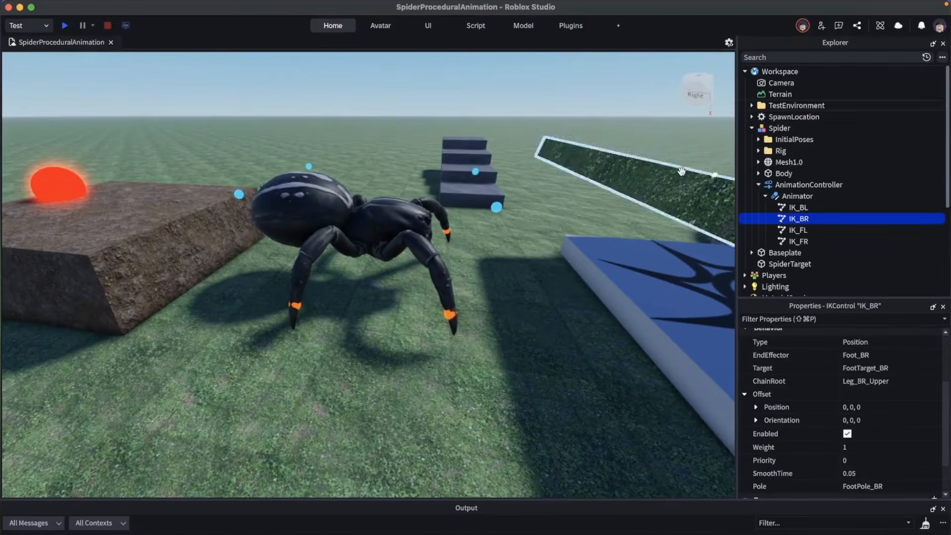
{"action": "left_click", "coordinate": [600, 102]}
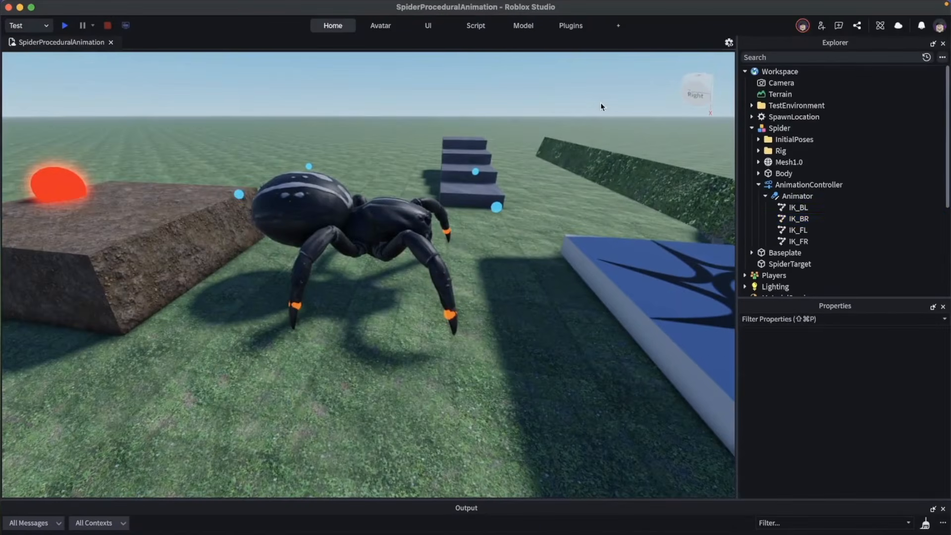
- Select the SpiderTarget part in Workspace, view it beside the spider, and deselect it
{"action": "scroll", "coordinate": [783, 204], "scroll_direction": "down", "scroll_amount": 3}
{"action": "left_click", "coordinate": [782, 202]}
{"action": "right_click_drag", "start_coordinate": [517, 177], "coordinate": [545, 184]}
{"action": "scroll", "coordinate": [847, 383], "scroll_direction": "down", "scroll_amount": 3}
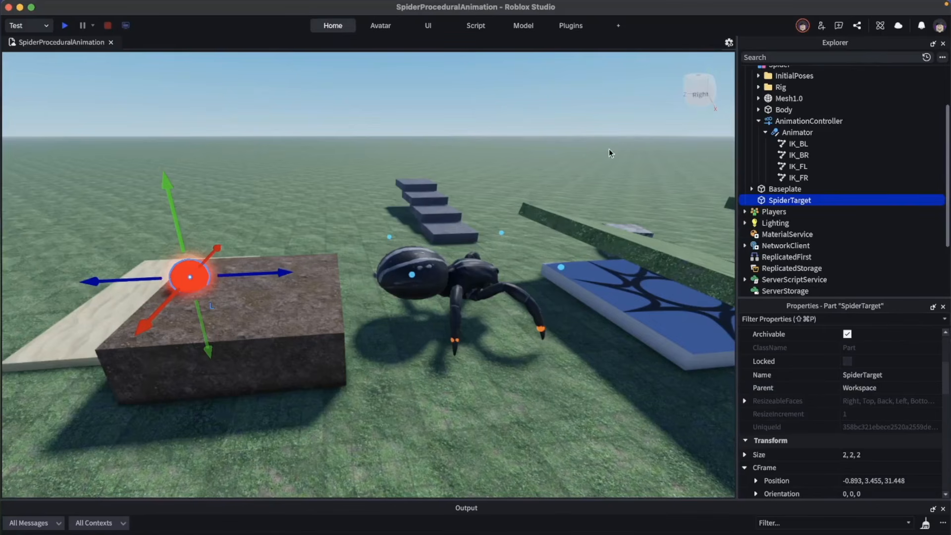
{"action": "left_click", "coordinate": [602, 148]}
- Open and read the TargetMover script in StarterPlayerScripts and the SpiderRunner script in ServerScriptService
{"action": "scroll", "coordinate": [825, 251], "scroll_direction": "down", "scroll_amount": 5}
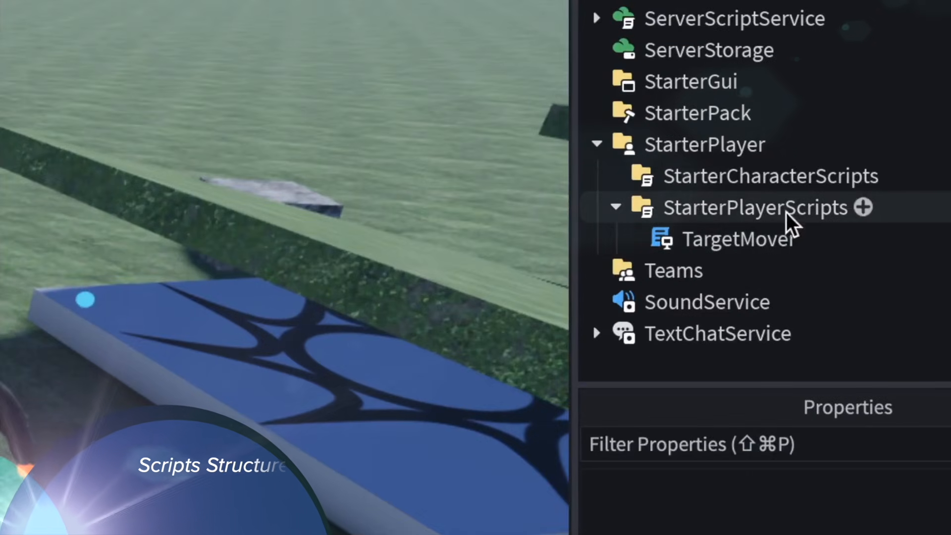
{"action": "double_click", "coordinate": [748, 242]}
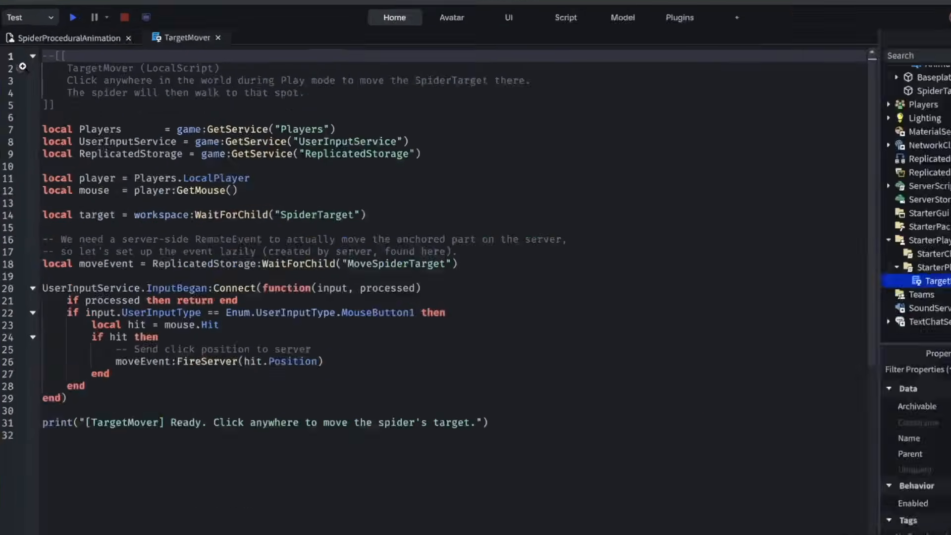
{"action": "left_click", "coordinate": [745, 166]}
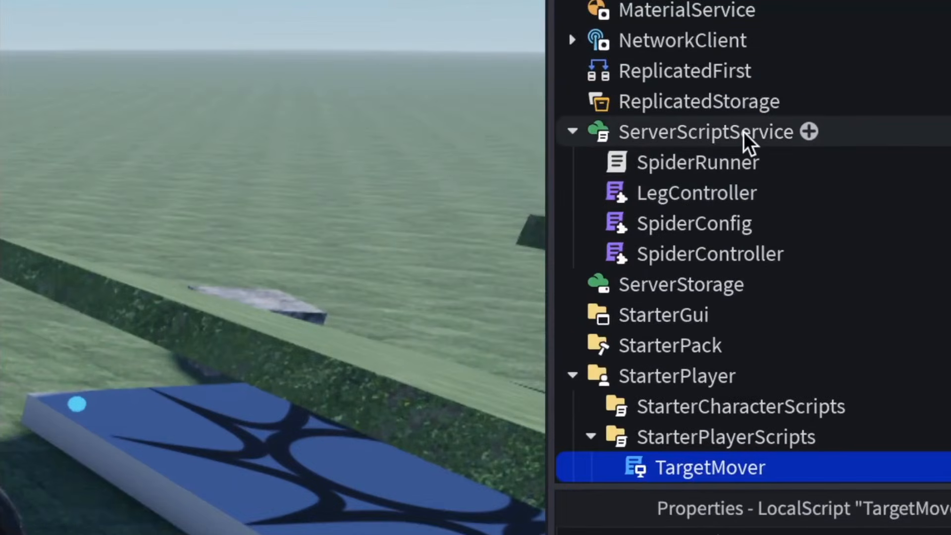
{"action": "left_click", "coordinate": [811, 168]}
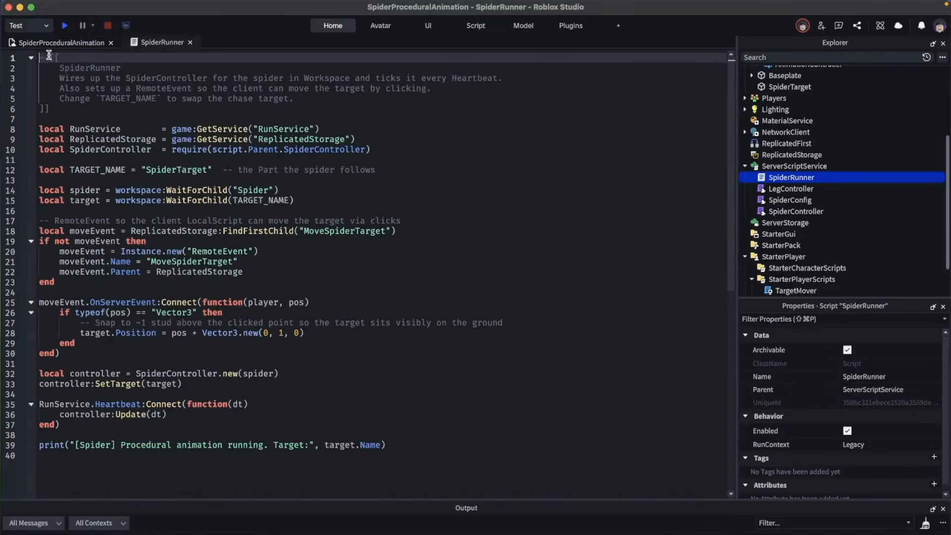
- Open the SpiderController module and read its per-frame logic description and its required modules
{"action": "left_click", "coordinate": [794, 211]}
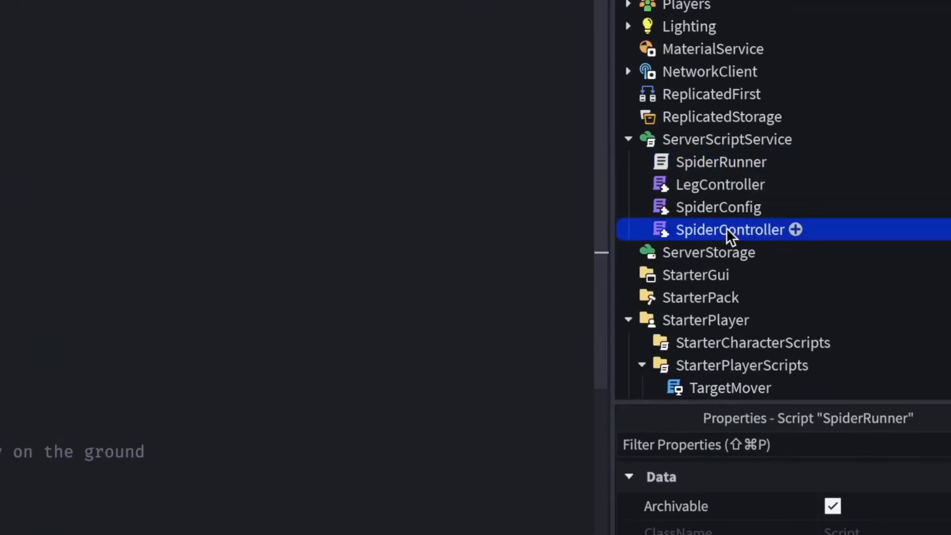
{"action": "double_click", "coordinate": [726, 230]}
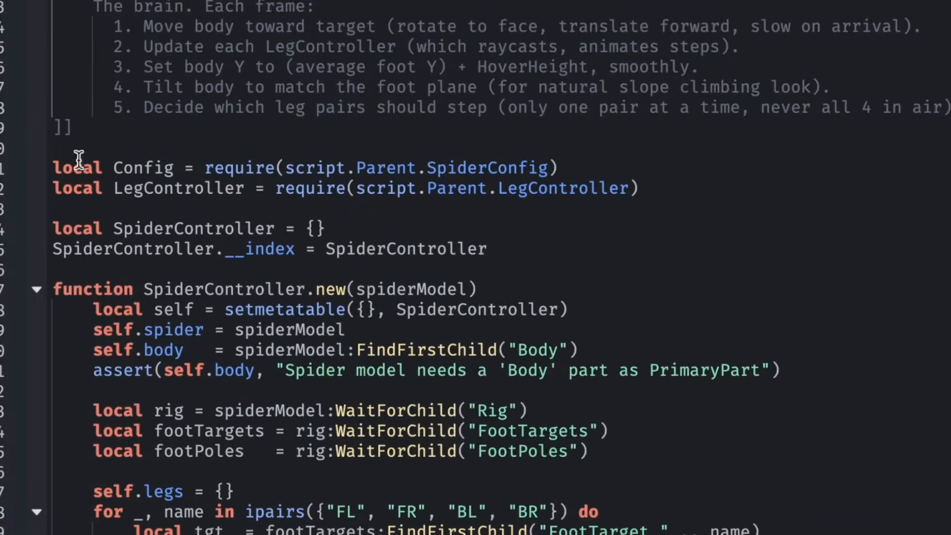
{"action": "double_click", "coordinate": [85, 160]}
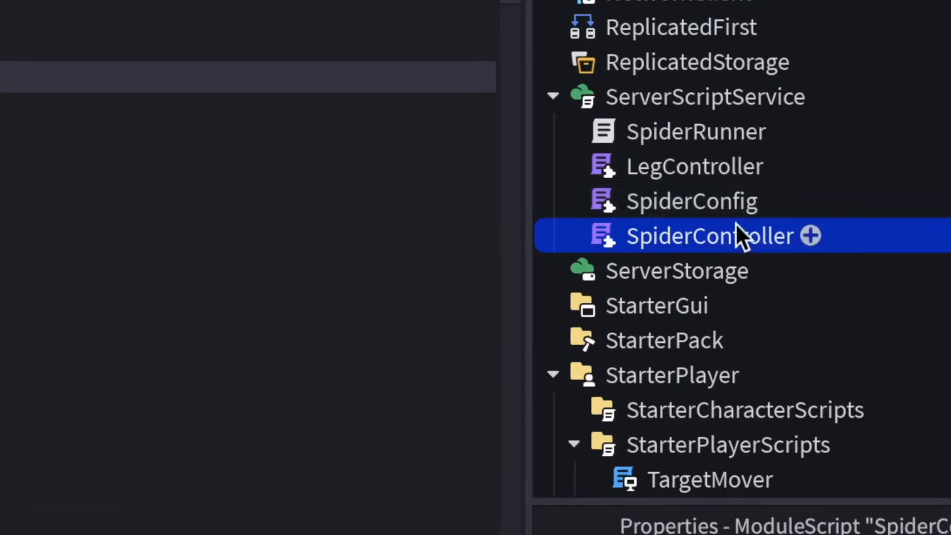
- Open the SpiderConfig module and review its movement, body hover, leg stepping and foot raycast settings, highlighting TurnSpeed, ArrivalSlowDist, RaycastUp and RaycastDown
{"action": "double_click", "coordinate": [797, 202]}
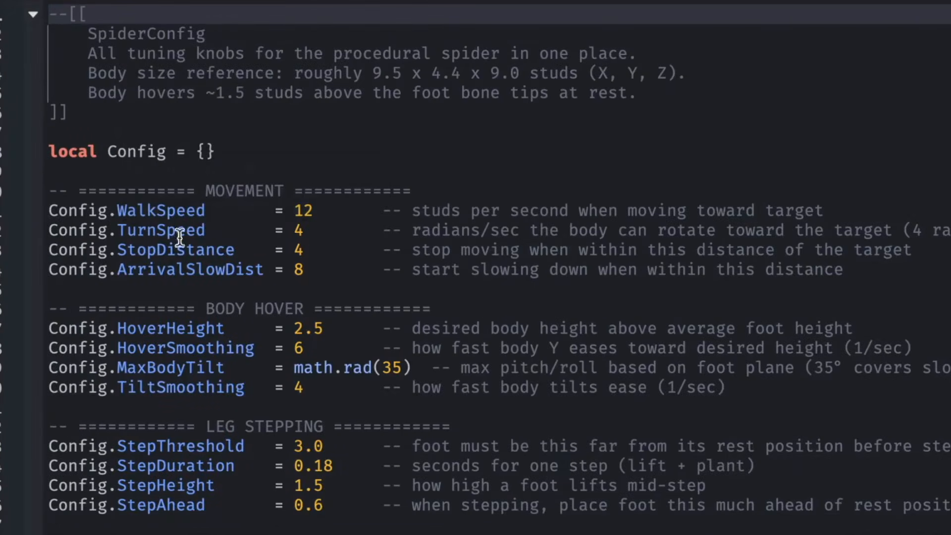
{"action": "double_click", "coordinate": [179, 233]}
{"action": "double_click", "coordinate": [155, 272]}
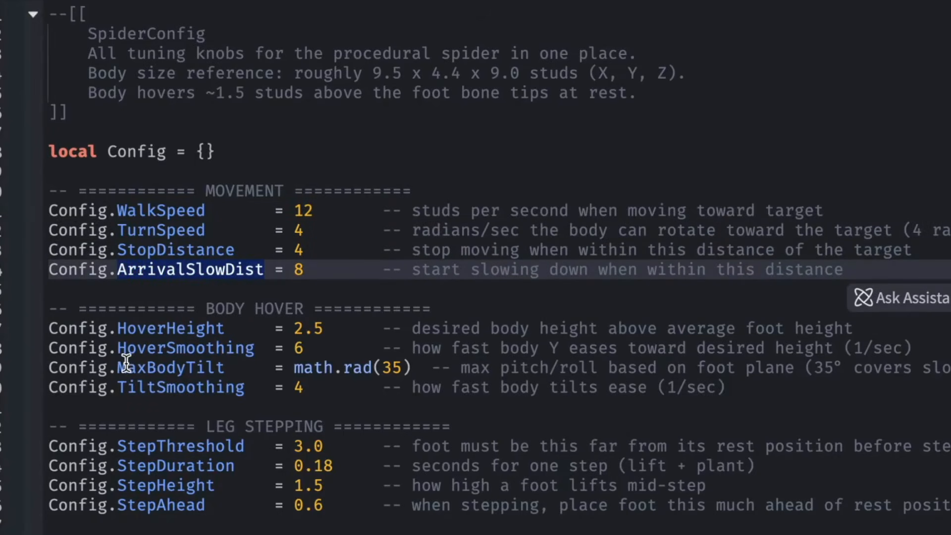
{"action": "left_click", "coordinate": [82, 524]}
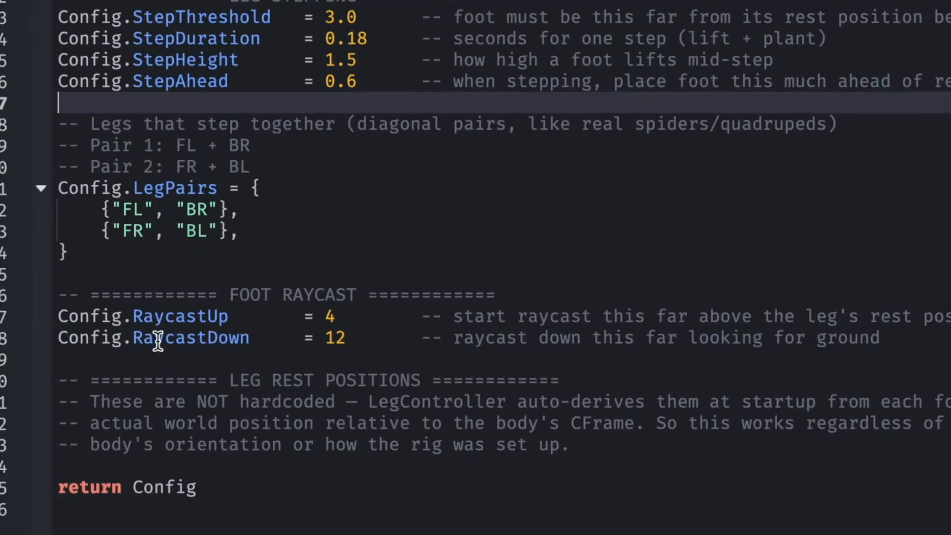
{"action": "double_click", "coordinate": [193, 465]}
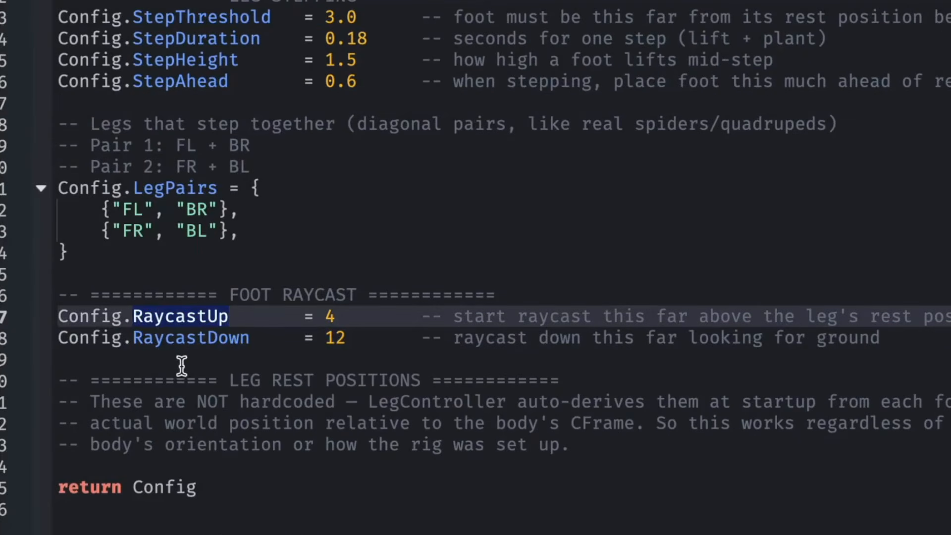
{"action": "double_click", "coordinate": [204, 339]}
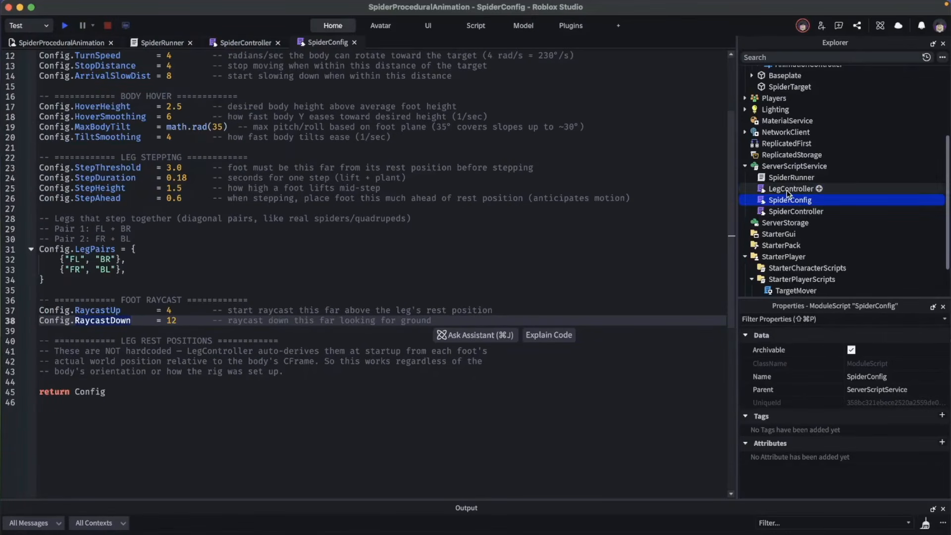
- Open the LegController module and read through its header comment, constructor and desired-target raycast function
{"action": "double_click", "coordinate": [788, 189]}
{"action": "scroll", "coordinate": [42, 199], "scroll_direction": "down", "scroll_amount": 8}
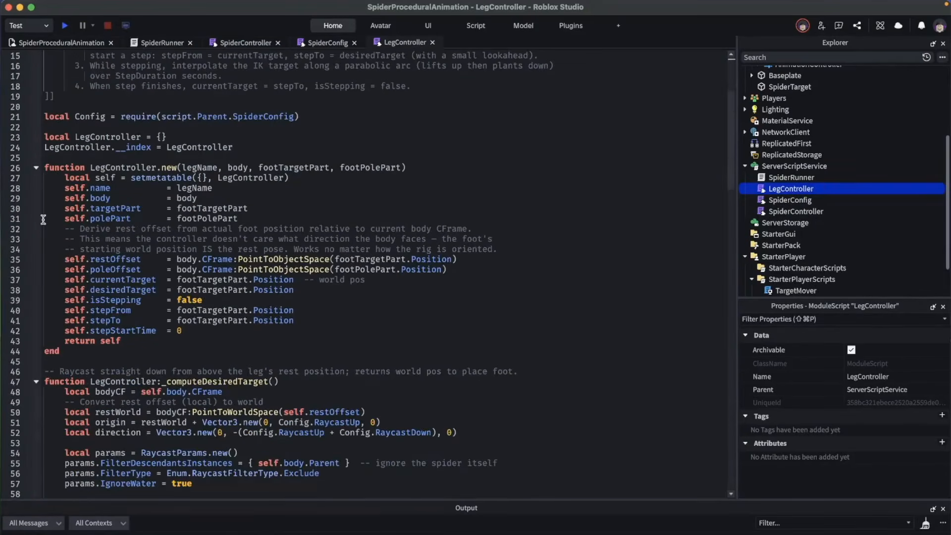
{"action": "scroll", "coordinate": [40, 215], "scroll_direction": "up", "scroll_amount": 3}
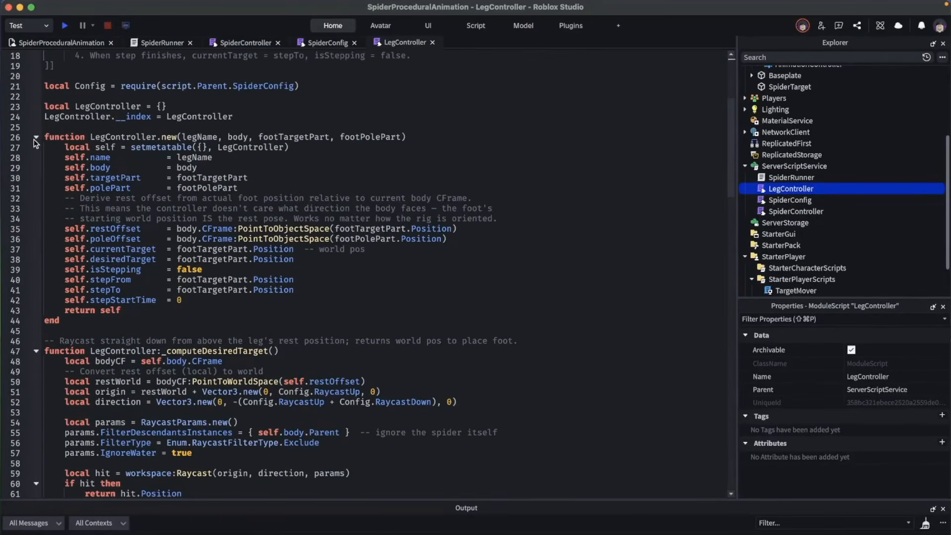
{"action": "scroll", "coordinate": [34, 139], "scroll_direction": "up", "scroll_amount": 6}
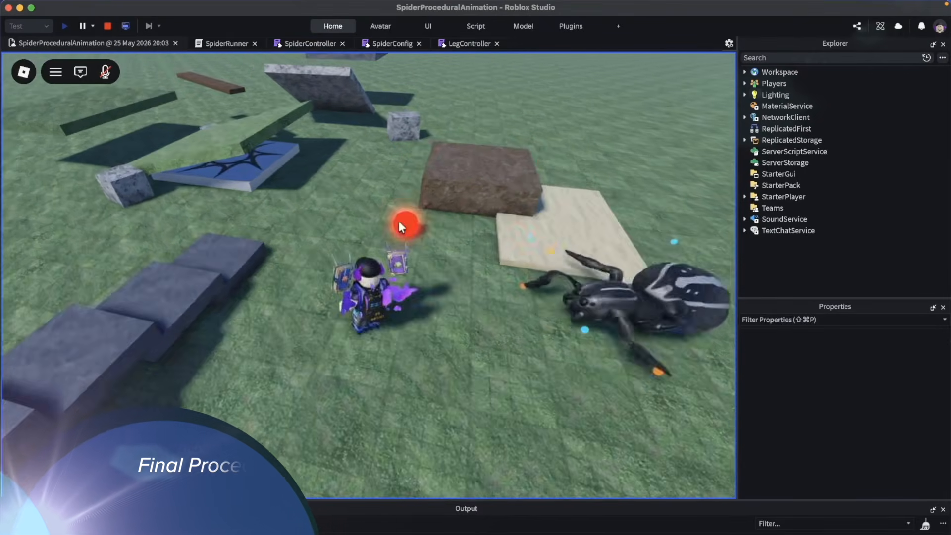
- In the playtest, walk the avatar past the ramps and dirt block while placing the spider's target at various spots to test its following
{"action": "key", "text": "a"}
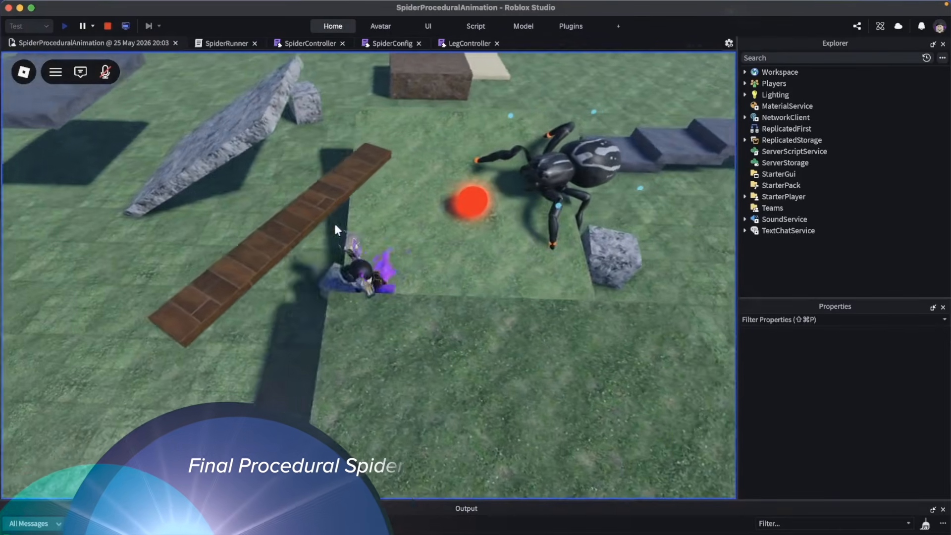
{"action": "key", "text": "s"}
{"action": "key", "text": "a"}
{"action": "left_click", "coordinate": [191, 209]}
{"action": "key", "text": "w"}
{"action": "key", "text": "d"}
{"action": "key", "text": "space"}
{"action": "key", "text": "a"}
{"action": "left_click", "coordinate": [617, 288]}
{"action": "right_click_drag", "start_coordinate": [655, 287], "coordinate": [656, 287]}
{"action": "key", "text": "d"}
{"action": "left_click", "coordinate": [625, 235]}
{"action": "right_click_drag", "start_coordinate": [625, 235], "coordinate": [624, 235]}
{"action": "key", "text": "w"}
{"action": "left_click", "coordinate": [553, 192]}
{"action": "key", "text": "a"}
{"action": "left_click", "coordinate": [253, 179]}
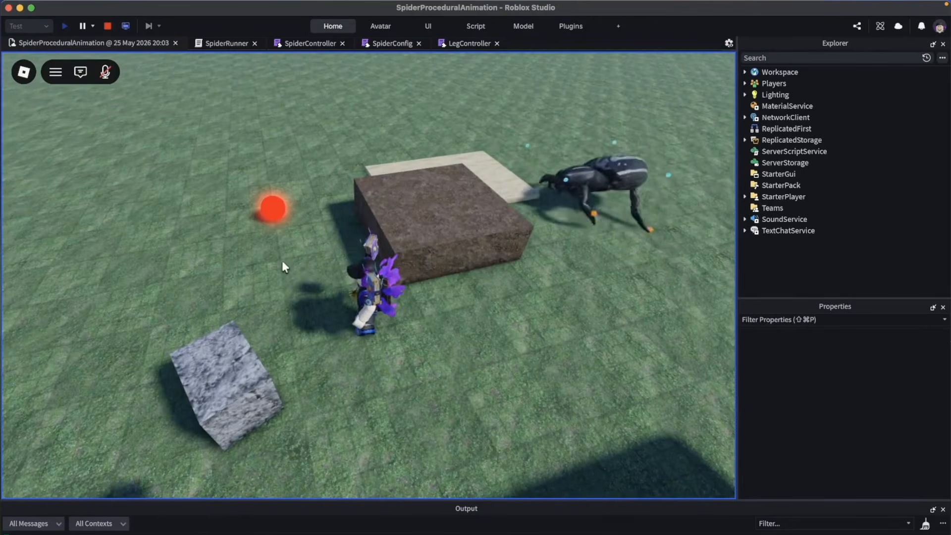
- Keep moving the avatar and repositioning the target around the course, observing the spider's turning and stepping, and end near the stone steps
{"action": "key", "text": "s"}
{"action": "left_click", "coordinate": [320, 335]}
{"action": "key", "text": "a"}
{"action": "left_click", "coordinate": [650, 408]}
{"action": "key", "text": "w"}
{"action": "key", "text": "d"}
{"action": "left_click", "coordinate": [695, 350]}
{"action": "key", "text": "s"}
{"action": "key", "text": "w"}
{"action": "left_click", "coordinate": [519, 227]}
{"action": "key", "text": "s"}
{"action": "left_click", "coordinate": [504, 320]}
{"action": "key", "text": "w"}
{"action": "left_click", "coordinate": [607, 453]}
{"action": "right_click_drag", "start_coordinate": [639, 419], "coordinate": [639, 419]}
{"action": "key", "text": "a"}
{"action": "left_click", "coordinate": [489, 333]}
{"action": "right_click_drag", "start_coordinate": [489, 333], "coordinate": [489, 333]}
{"action": "key", "text": "s"}
{"action": "left_click", "coordinate": [381, 367]}
{"action": "right_click_drag", "start_coordinate": [381, 366], "coordinate": [381, 366]}
{"action": "left_click", "coordinate": [348, 240]}
{"action": "right_click_drag", "start_coordinate": [349, 239], "coordinate": [349, 239]}
{"action": "key", "text": "a"}
{"action": "left_click", "coordinate": [282, 218]}
{"action": "right_click_drag", "start_coordinate": [282, 217], "coordinate": [281, 218]}
{"action": "left_click", "coordinate": [249, 226]}
{"action": "key", "text": "w"}
{"action": "left_click", "coordinate": [311, 117]}
{"action": "right_click_drag", "start_coordinate": [300, 151], "coordinate": [300, 151]}
{"action": "key", "text": "d"}
{"action": "left_click", "coordinate": [451, 128]}
{"action": "right_click_drag", "start_coordinate": [454, 136], "coordinate": [459, 162]}
{"action": "key", "text": "s"}
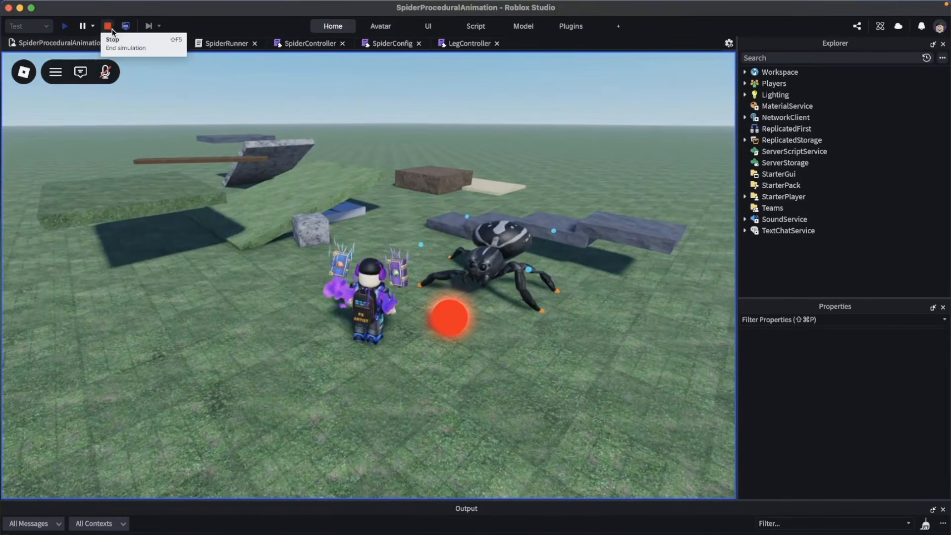